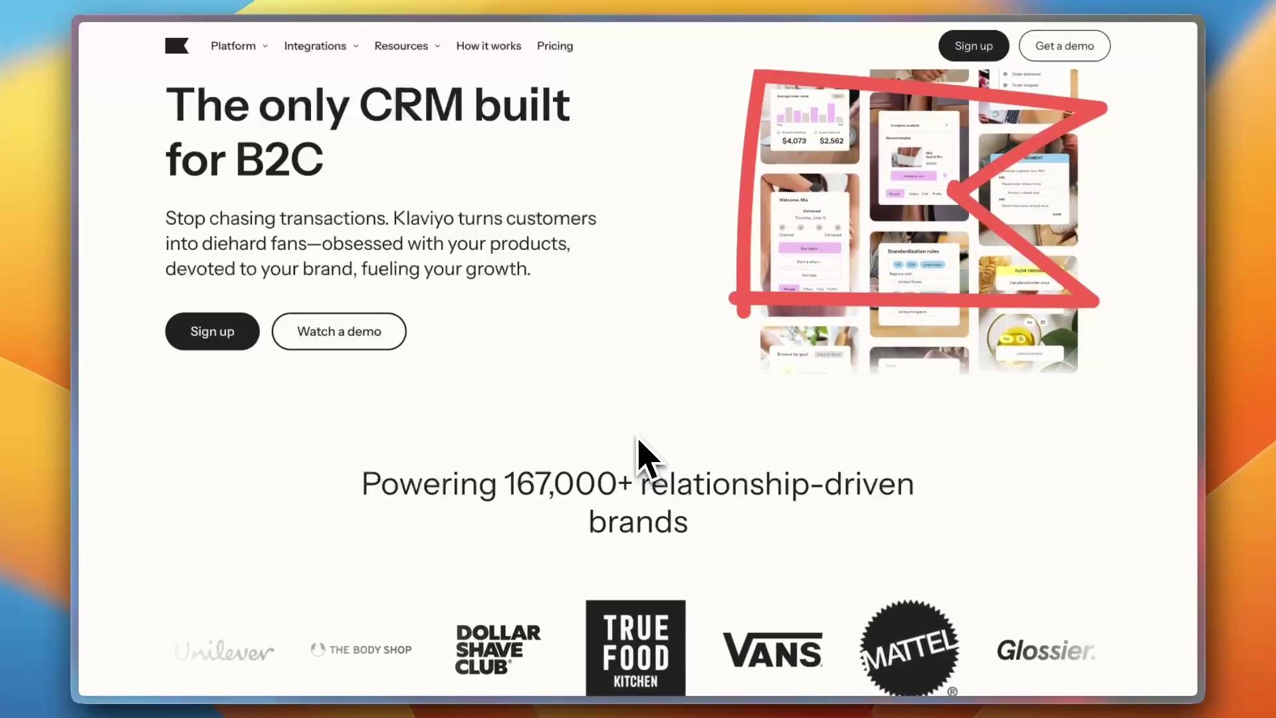
Step: Look over the Klaviyo homepage and open the form for signing up for a new account
scroll(641, 459, up, 3)
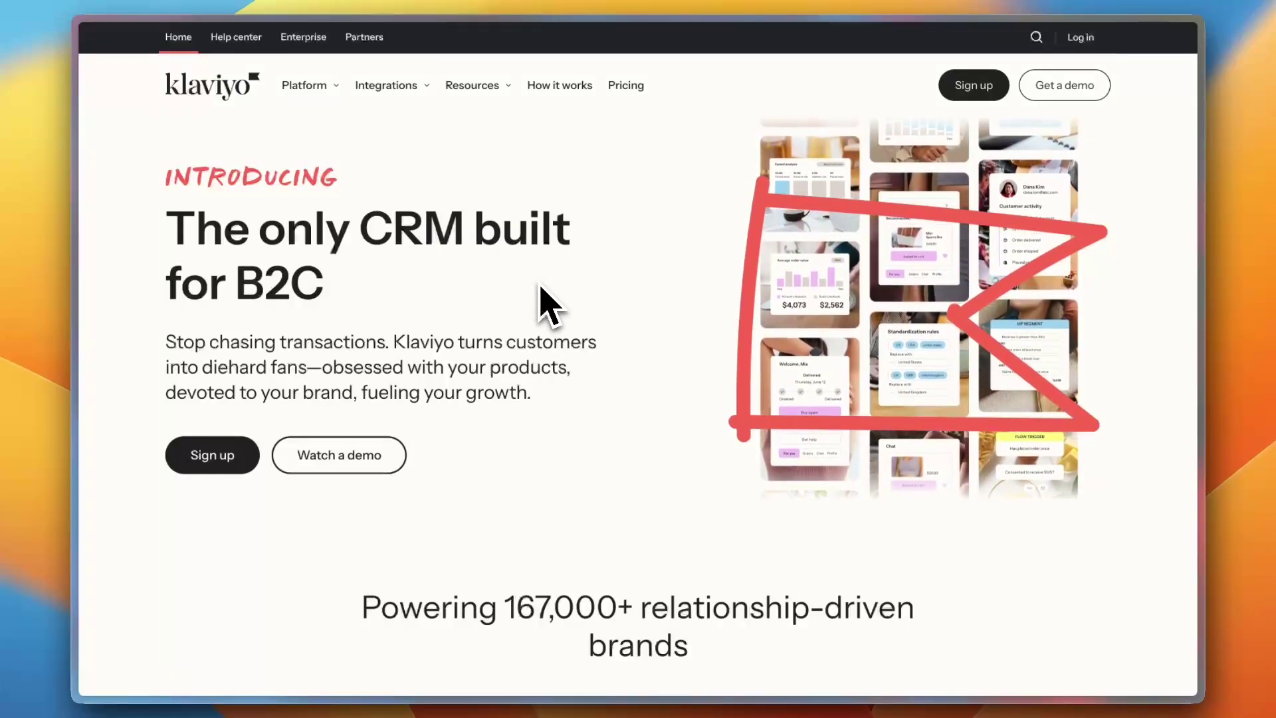
scroll(541, 288, down, 10)
scroll(541, 288, down, 8)
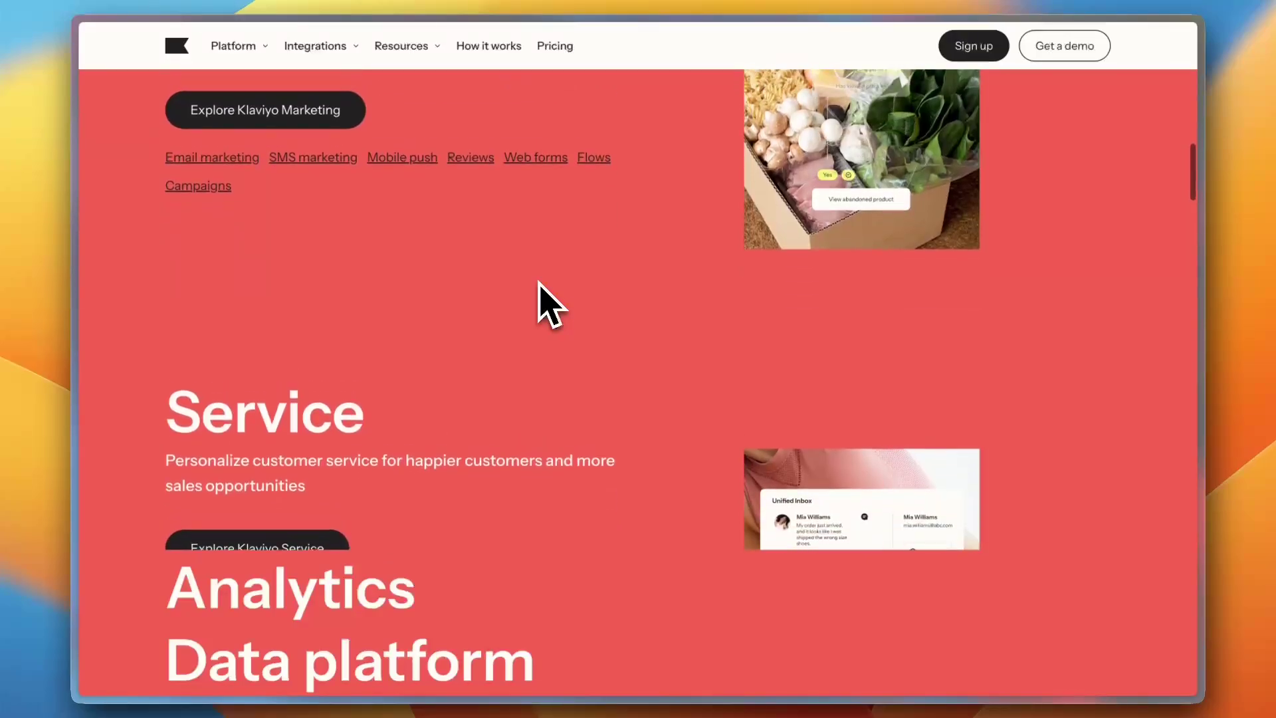
scroll(539, 284, up, 15)
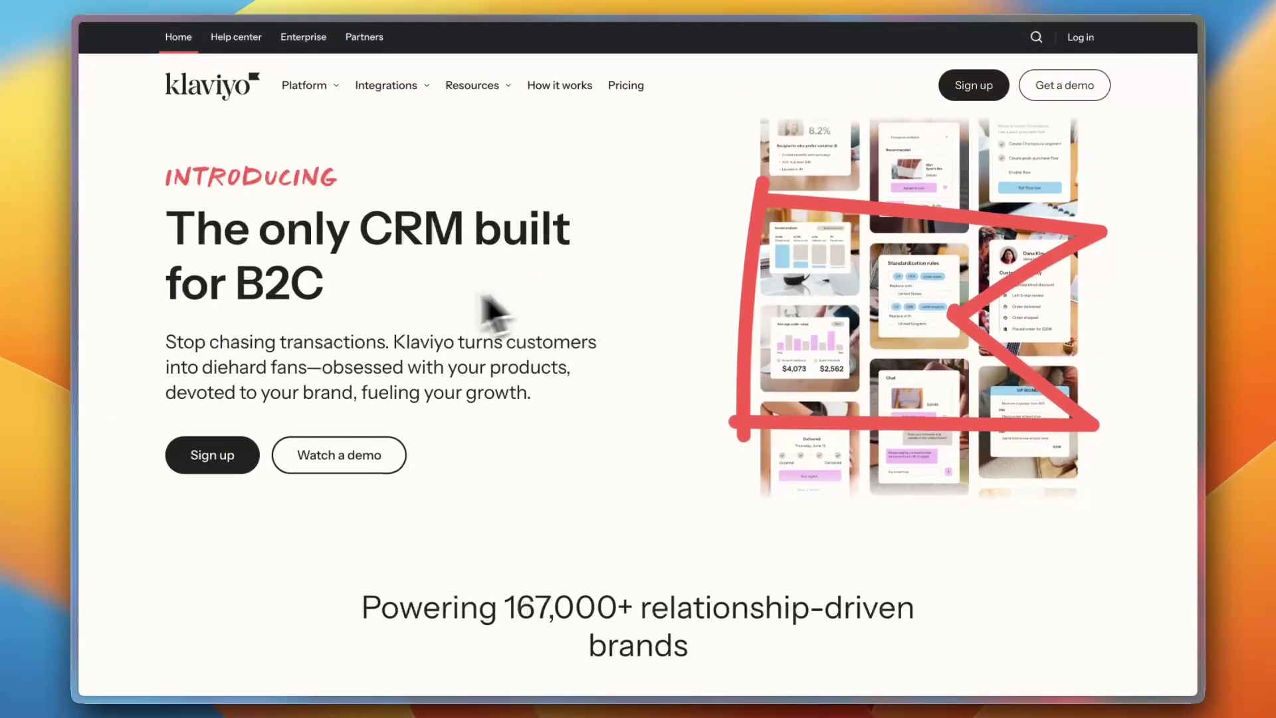
click(219, 457)
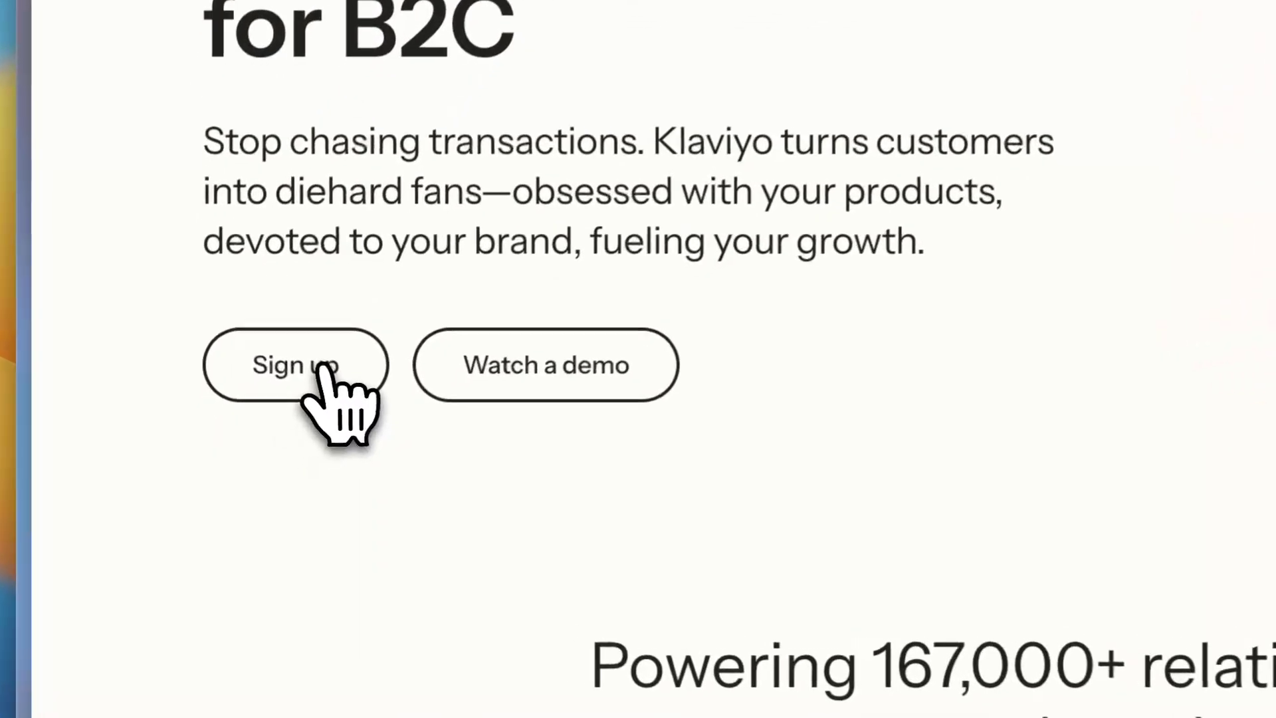
click(318, 366)
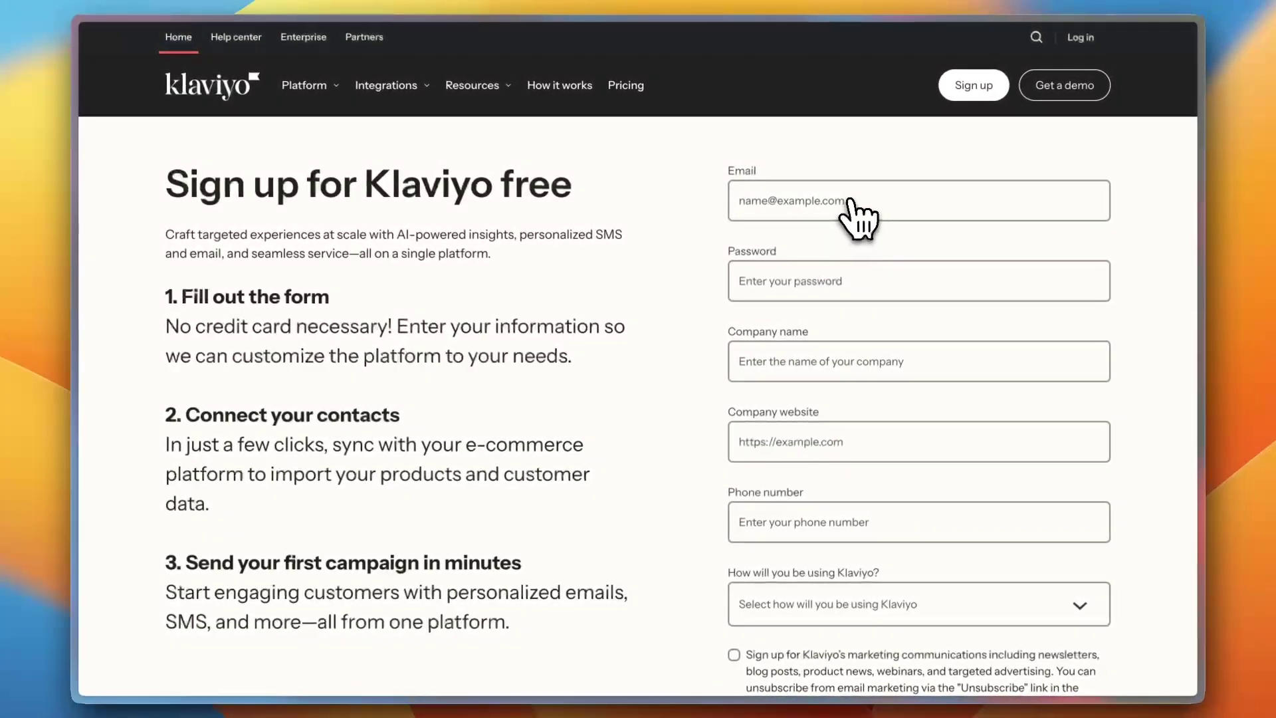
Step: Review the fields, consent options and robot check of the free account sign-up form
click(851, 201)
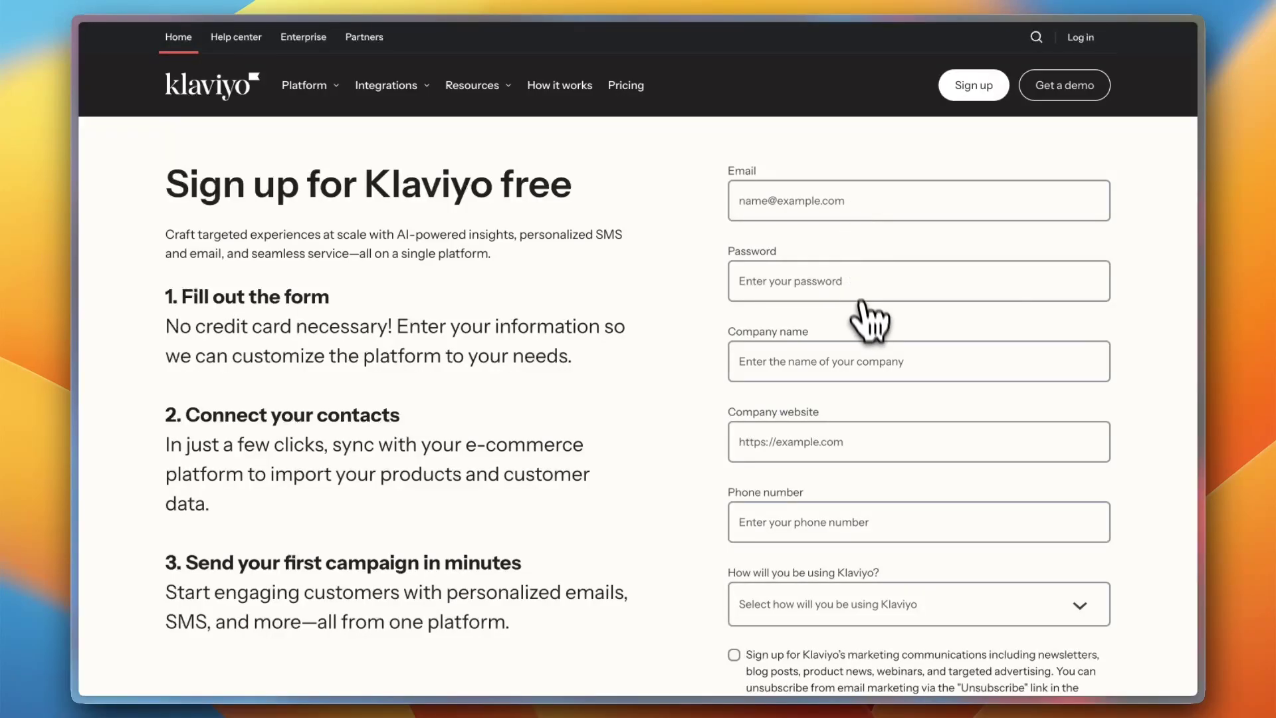
scroll(867, 325, down, 2)
scroll(869, 336, up, 2)
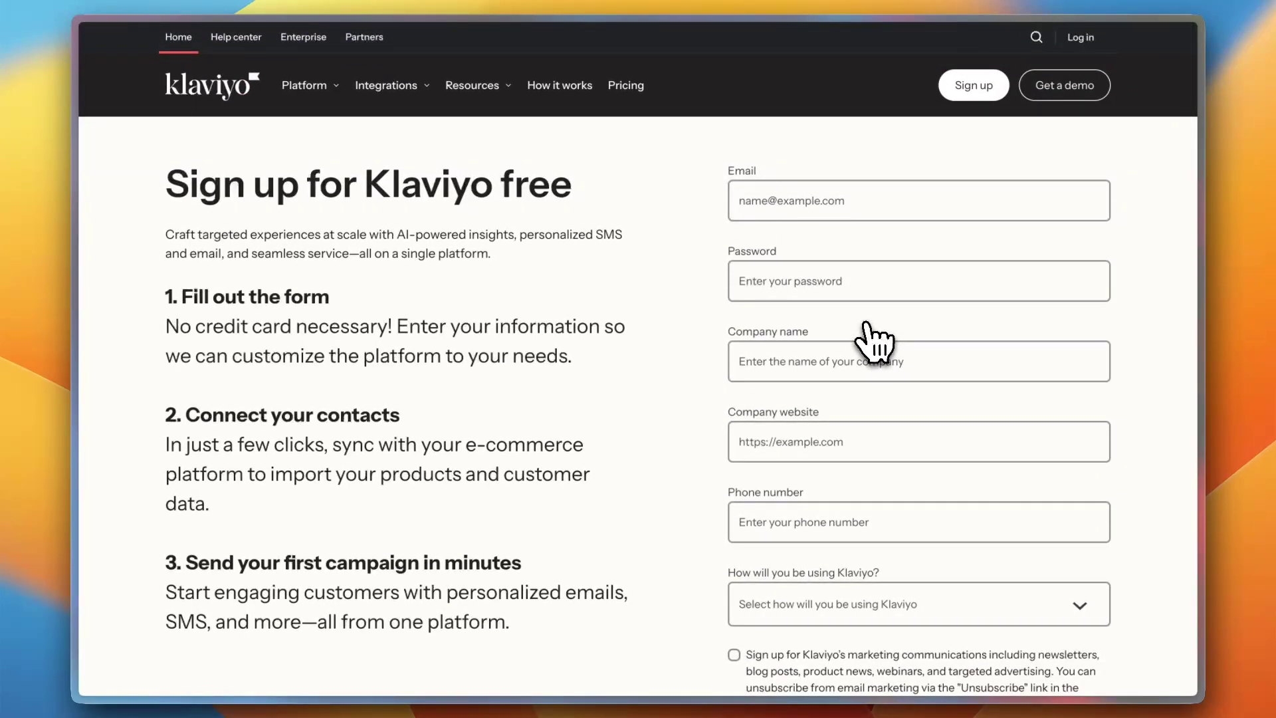
scroll(886, 364, down, 5)
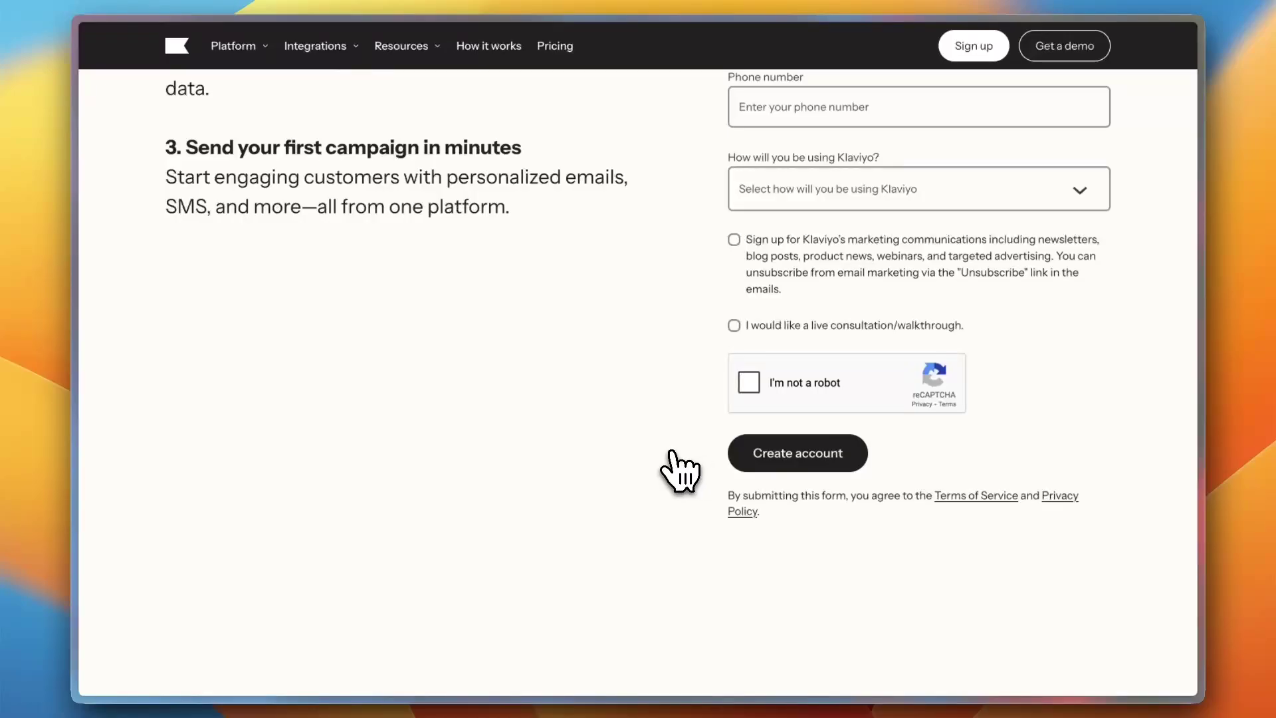
scroll(671, 459, up, 6)
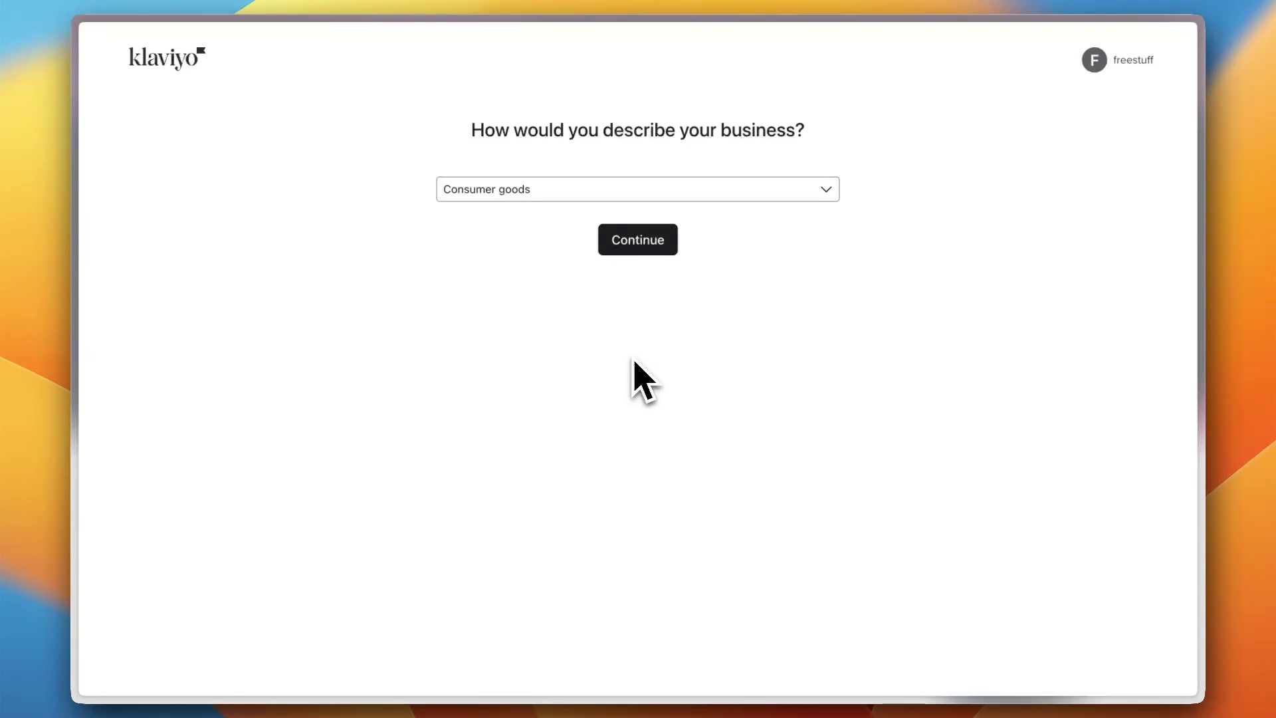
Step: Describe the business as Supplements & pharmaceuticals and set its main focus to Sell products online
click(827, 188)
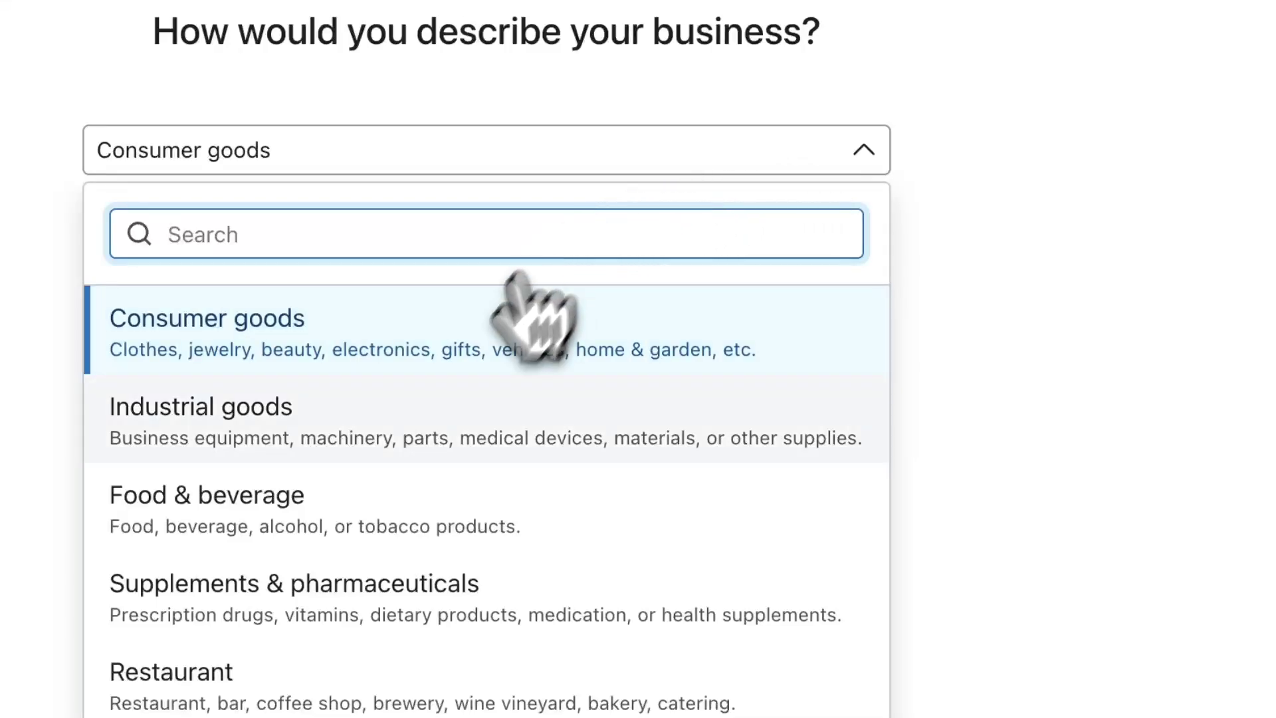
click(643, 583)
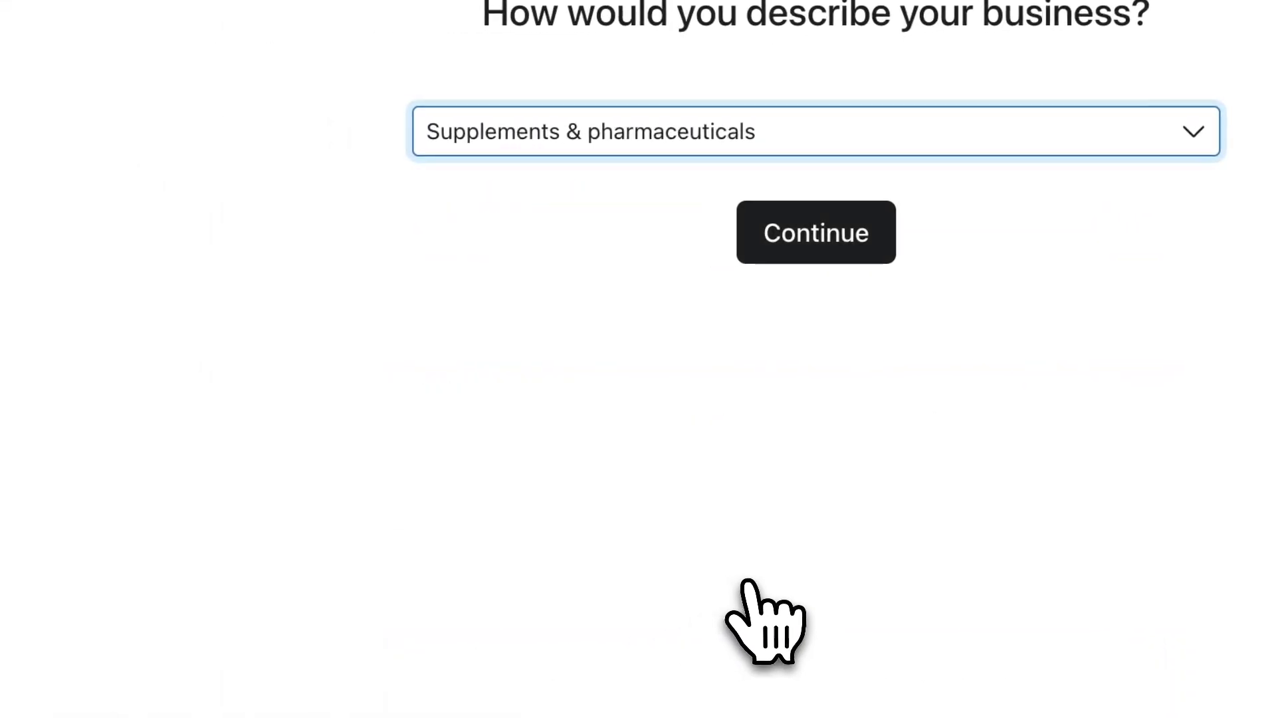
click(800, 242)
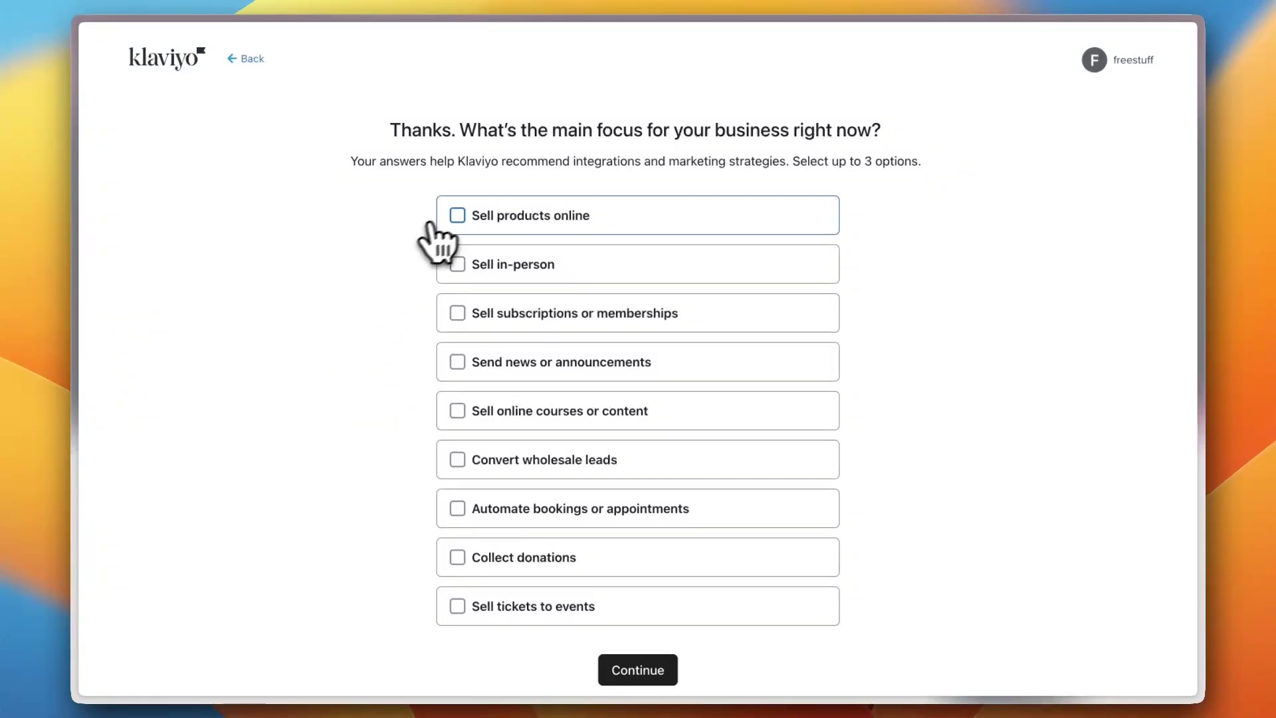
click(460, 216)
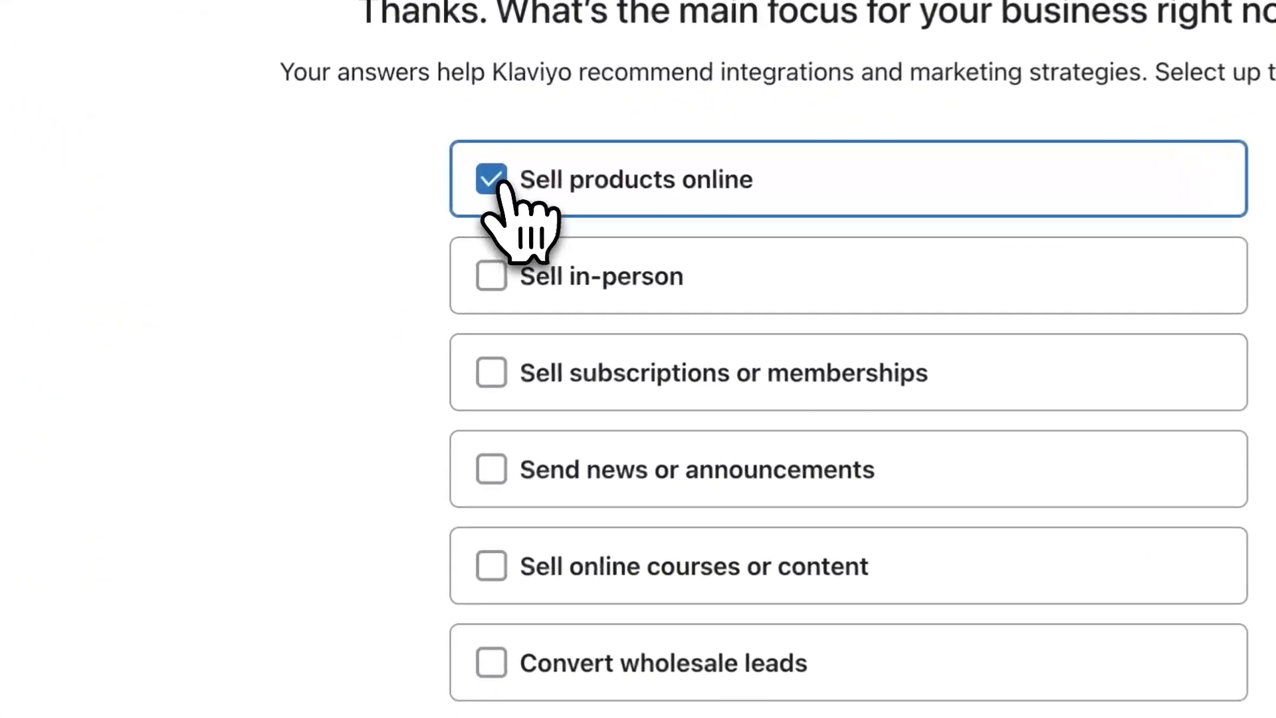
click(851, 665)
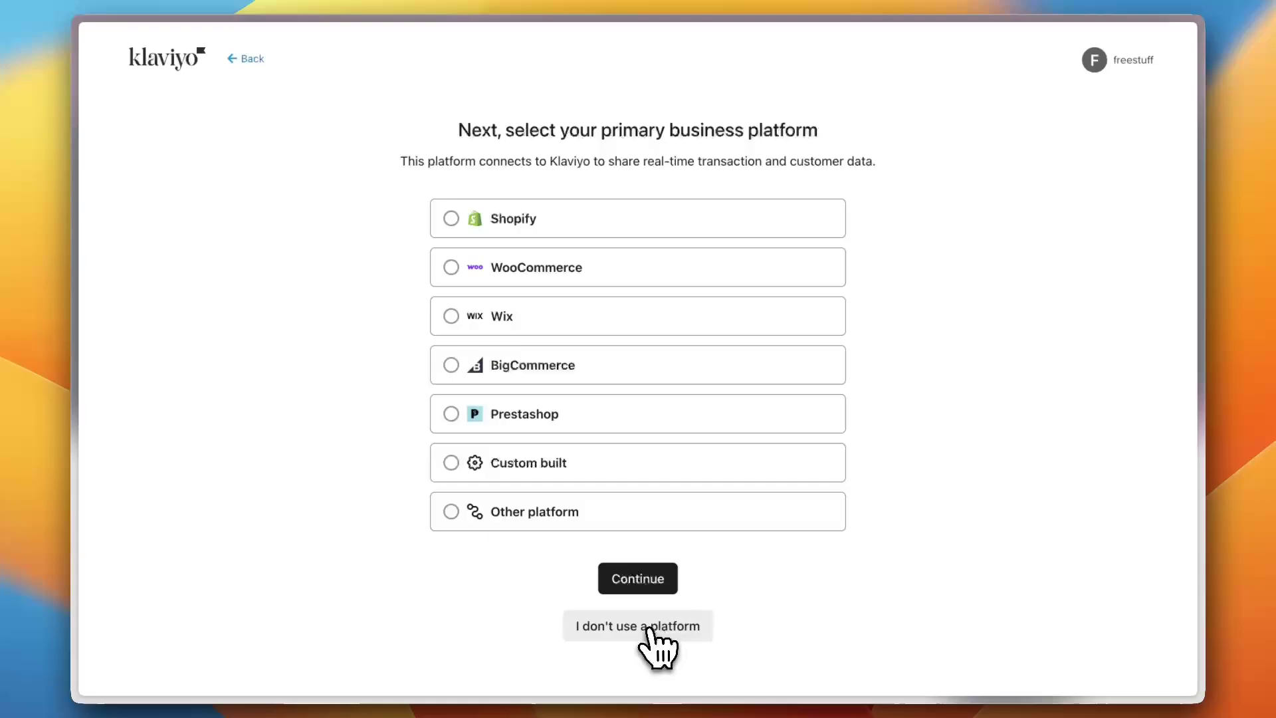
Step: Answer that no business platform is used and that there are no contacts yet
click(650, 628)
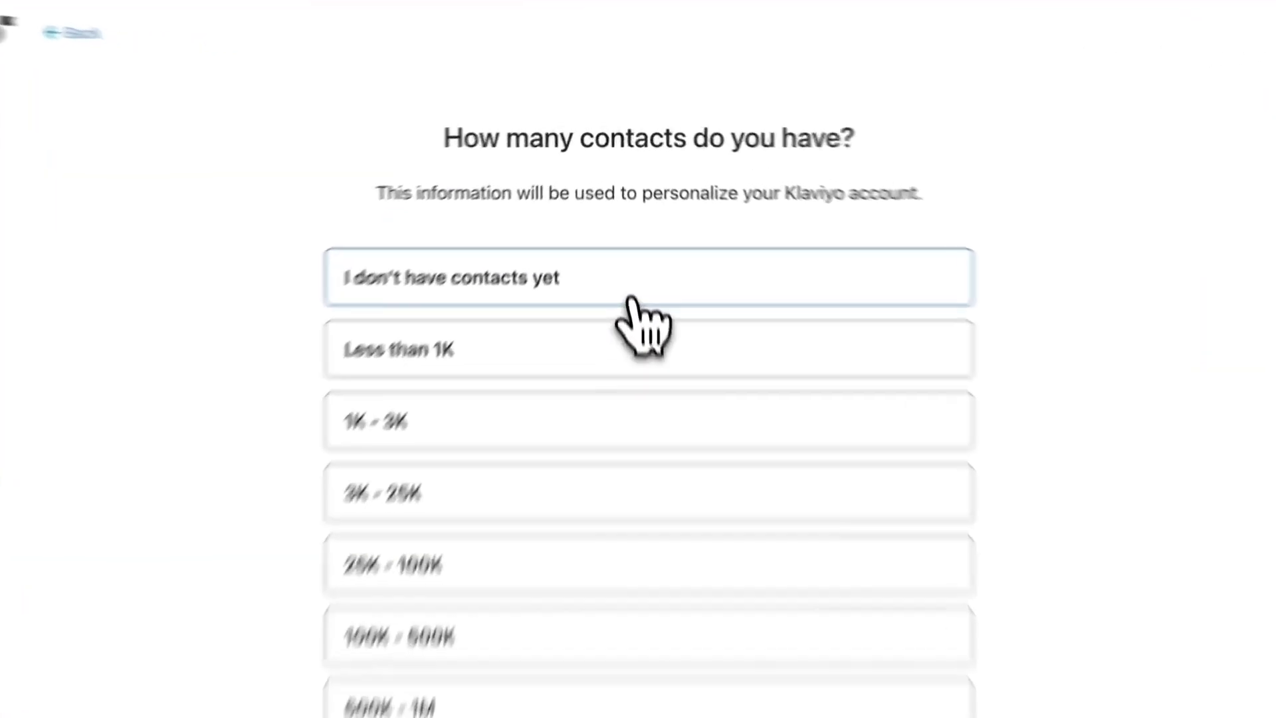
click(632, 293)
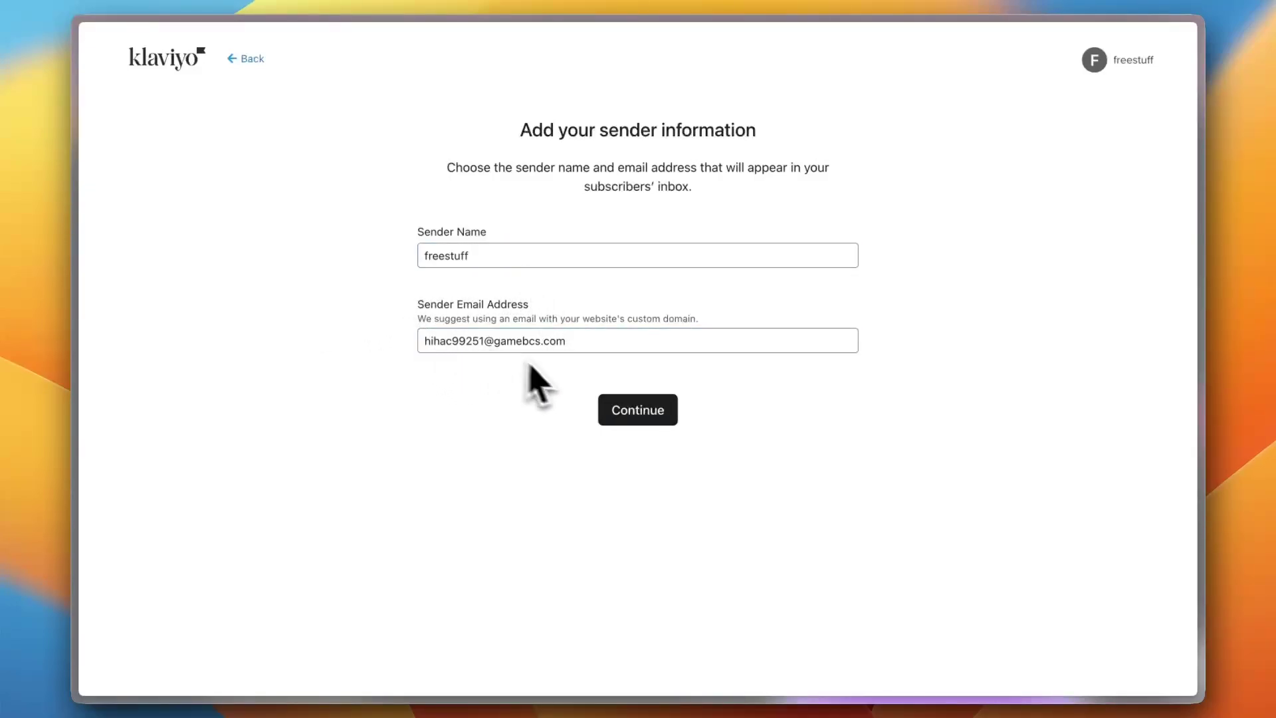
Step: Accept the prefilled sender name and email address, and choose Email only for reaching subscribers
click(509, 233)
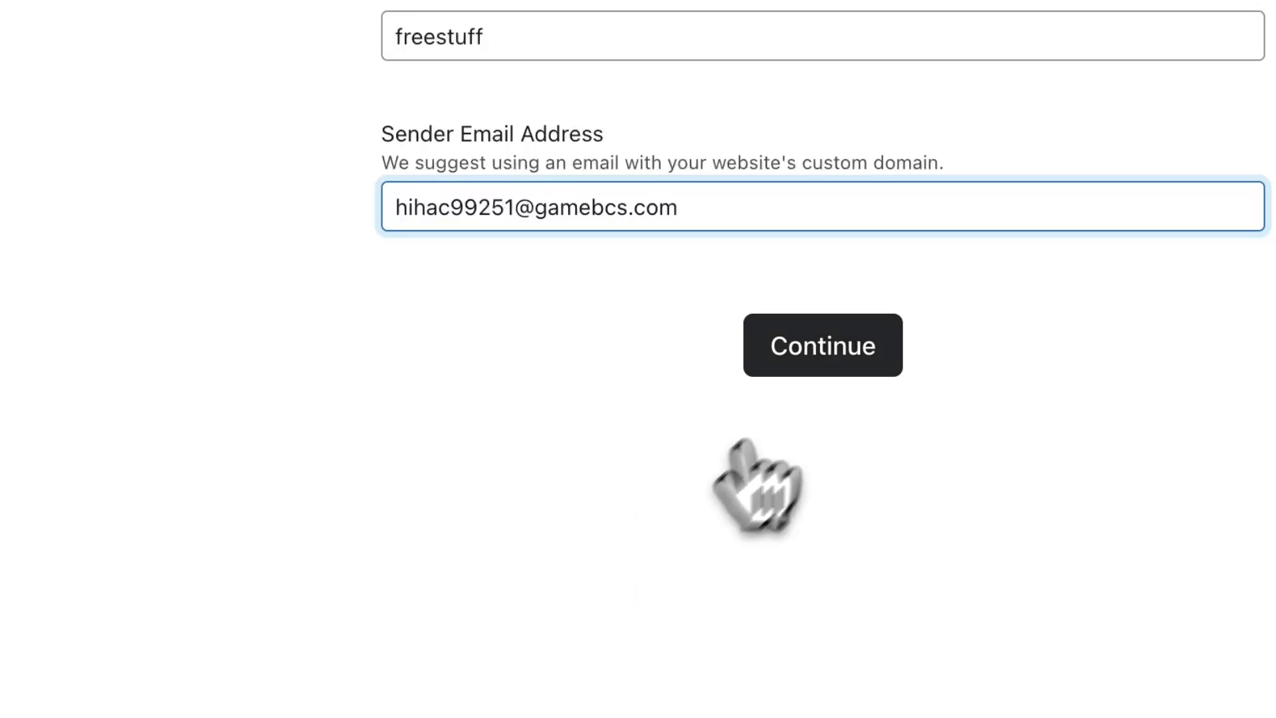
click(839, 351)
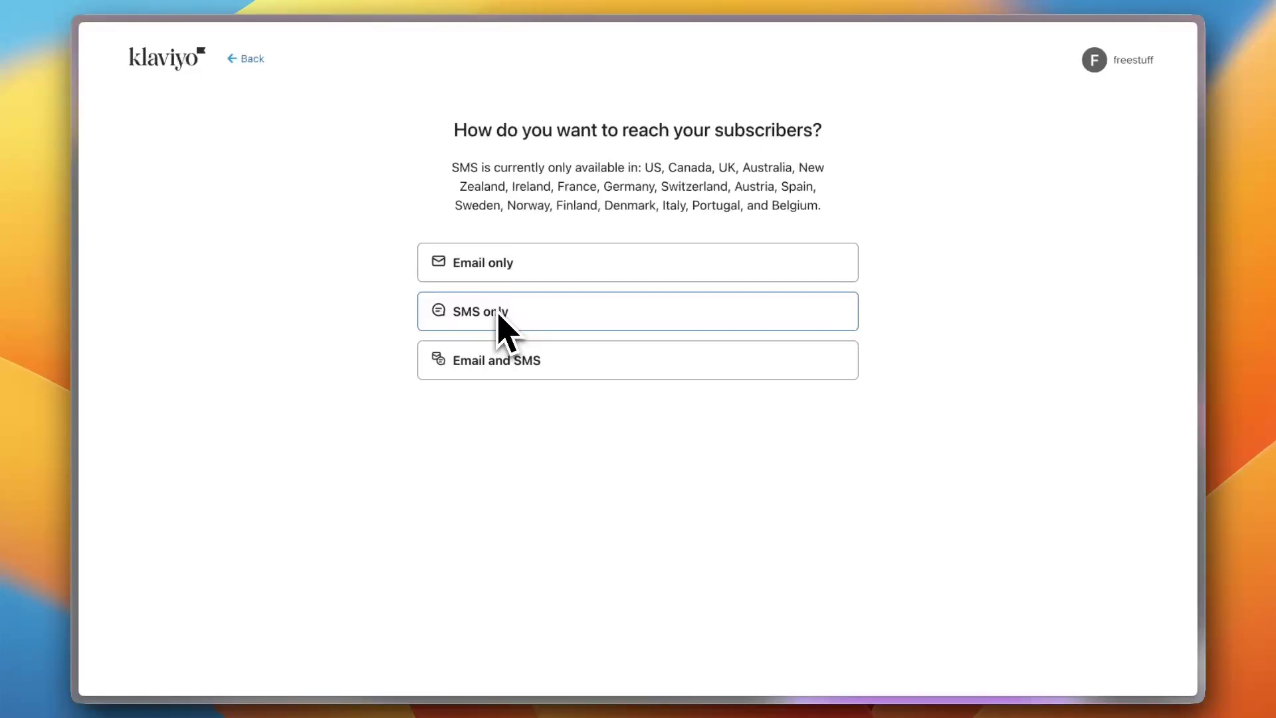
drag(454, 167, 701, 170)
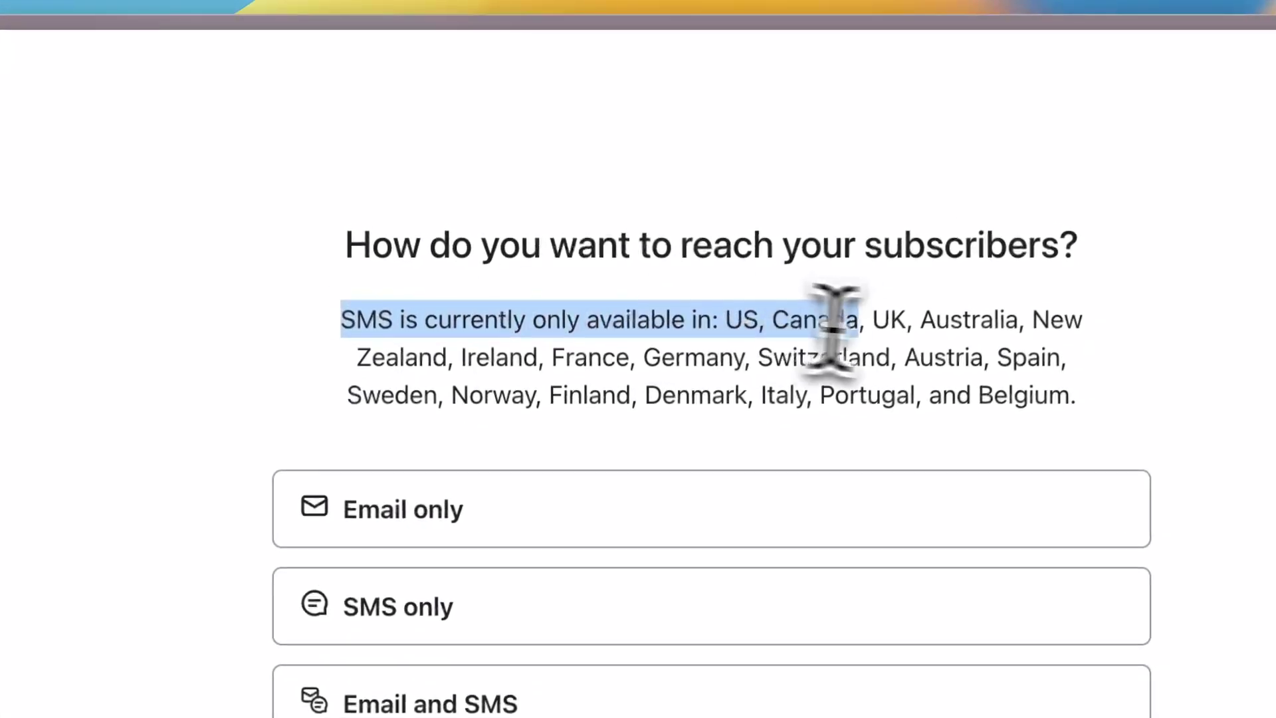
drag(834, 322, 1107, 411)
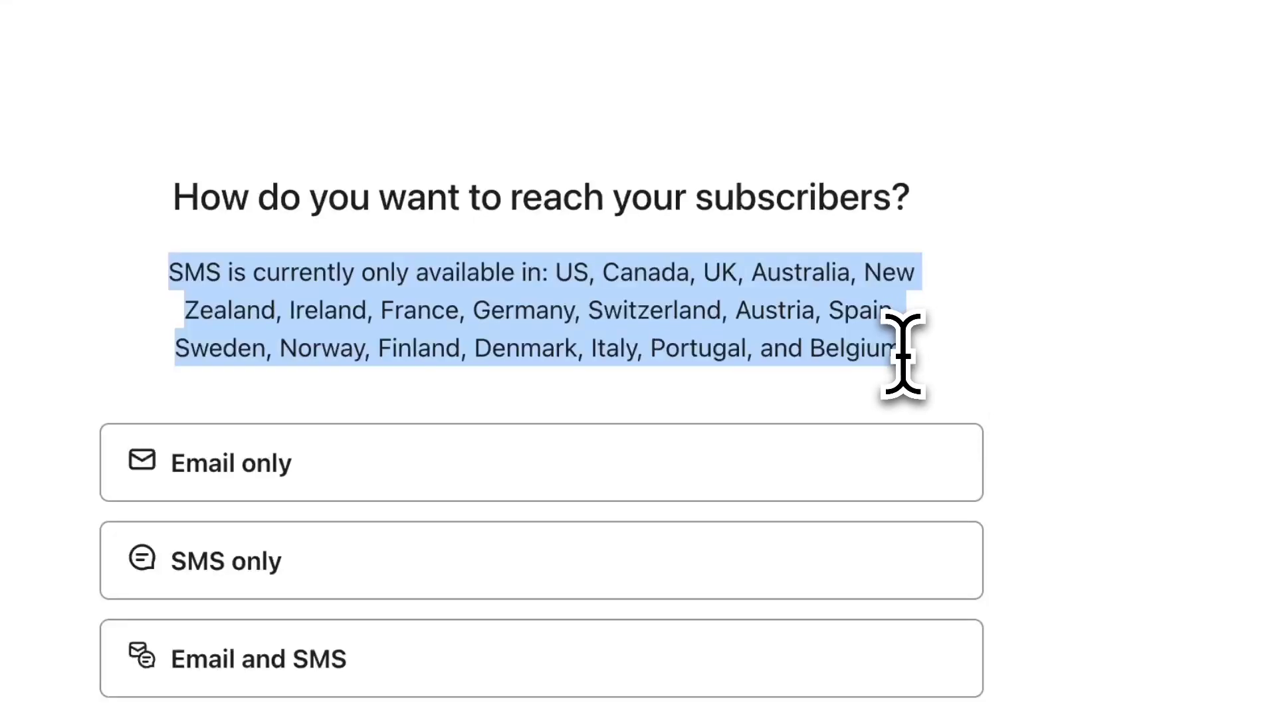
drag(900, 357, 417, 273)
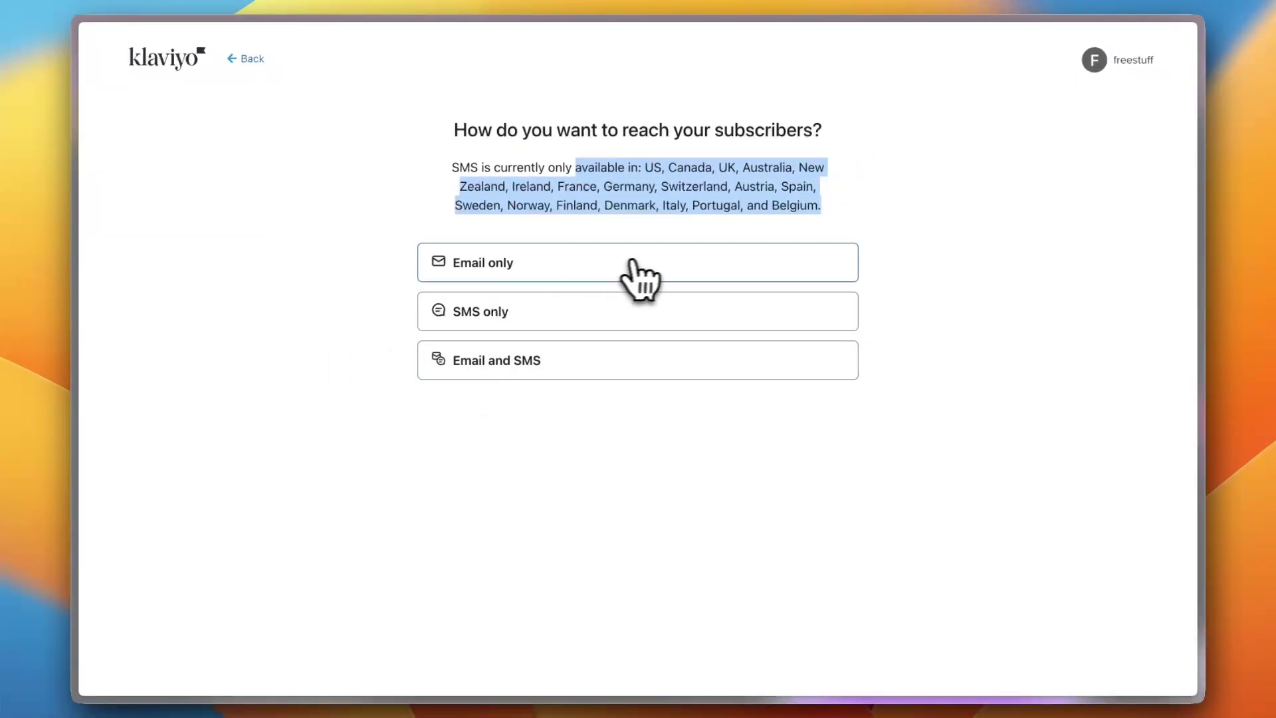
click(660, 260)
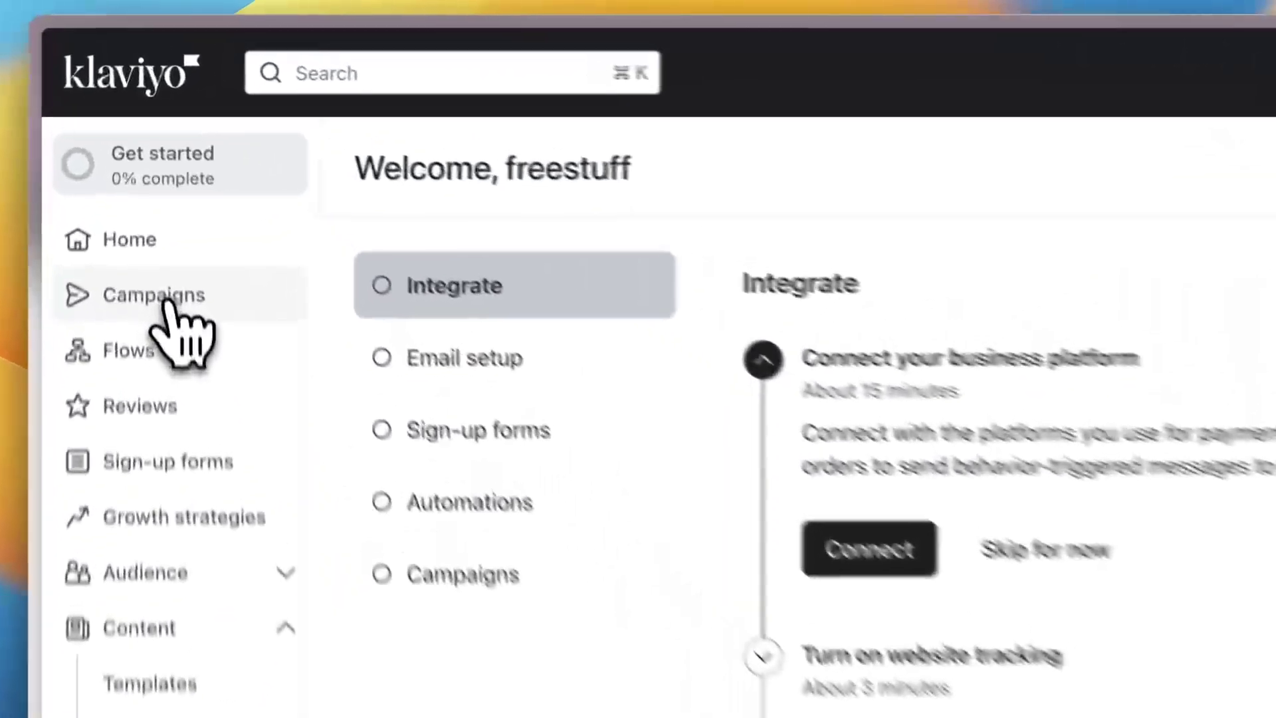
Step: Build your own email campaign, naming it "my first campaign" and leaving its tags empty
click(147, 178)
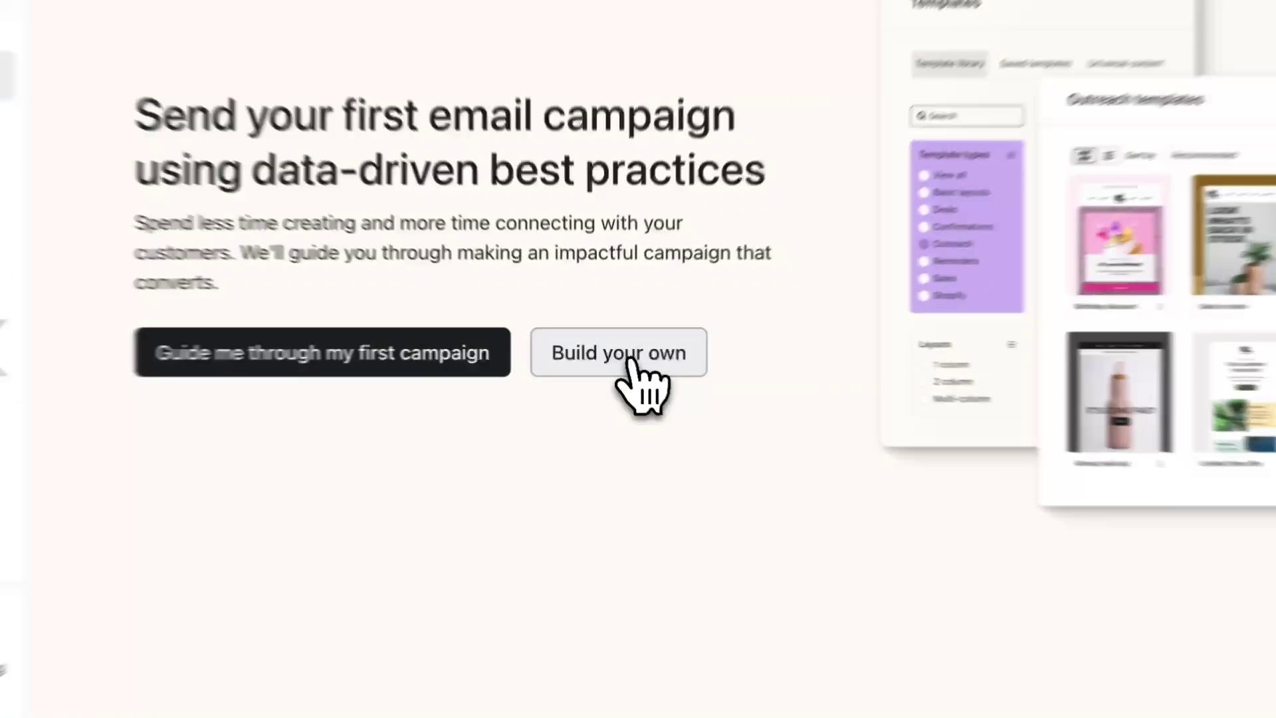
click(623, 356)
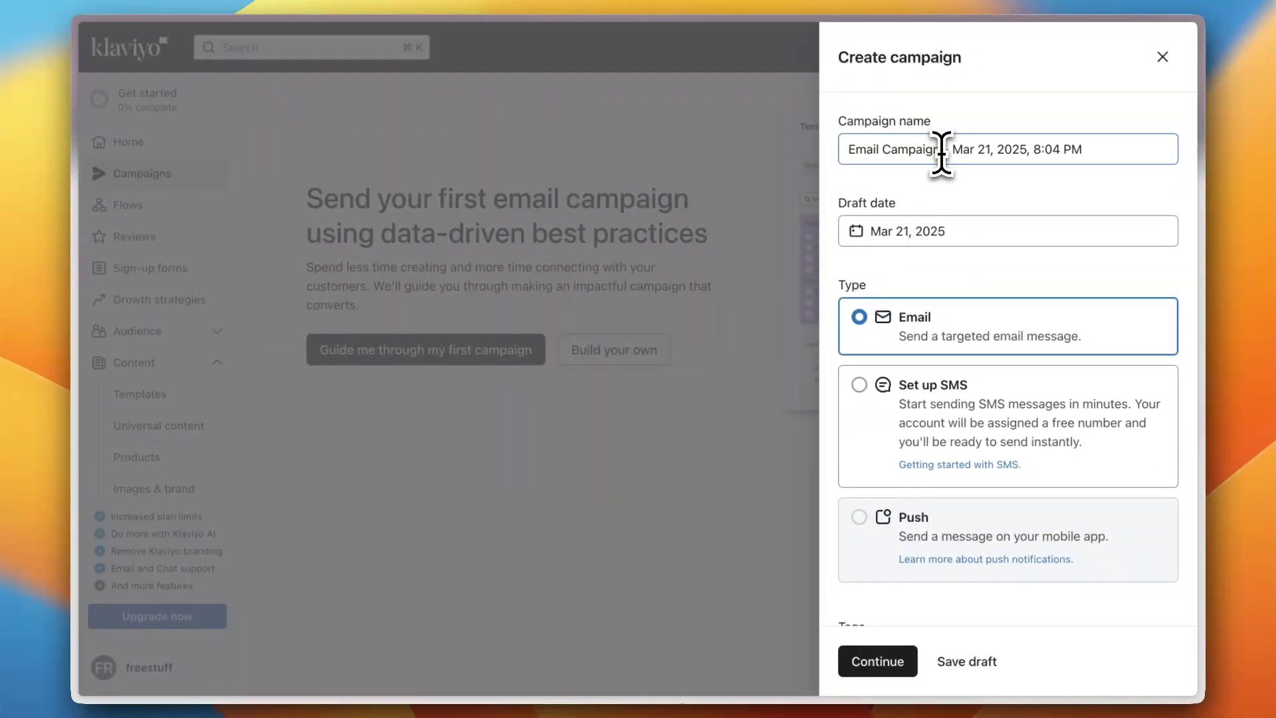
triple_click(942, 153)
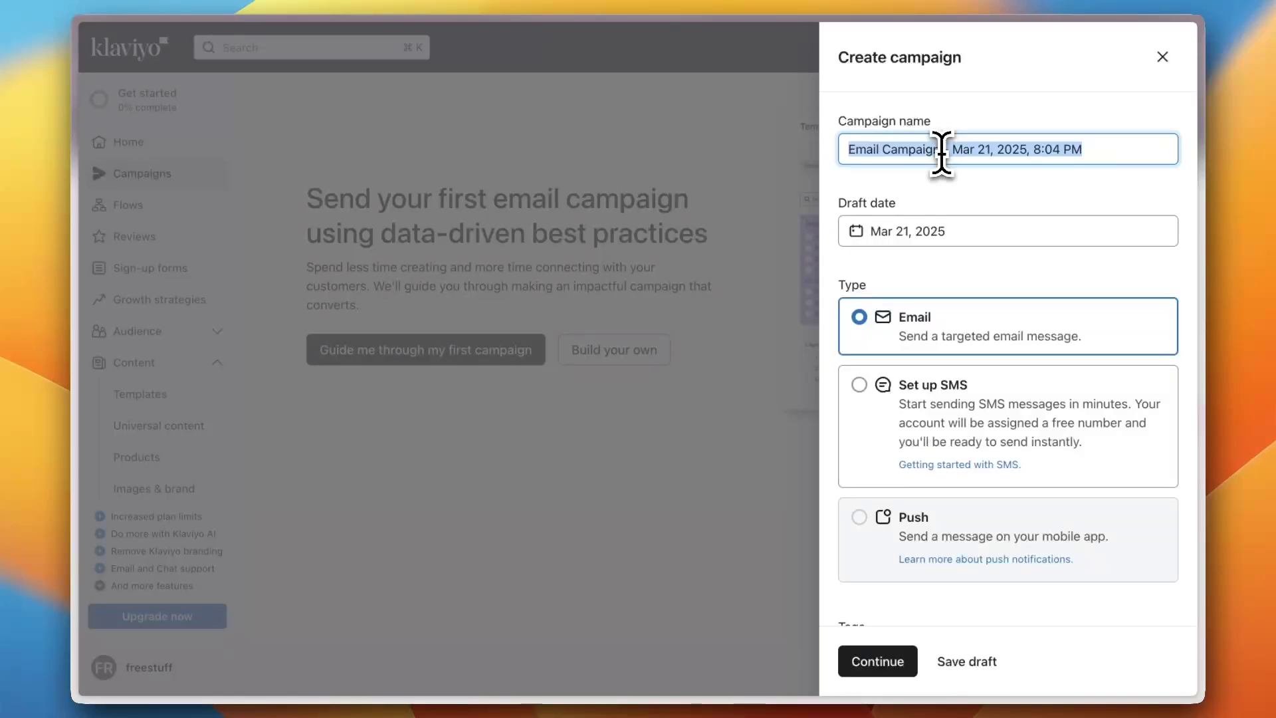
text(my first campaign)
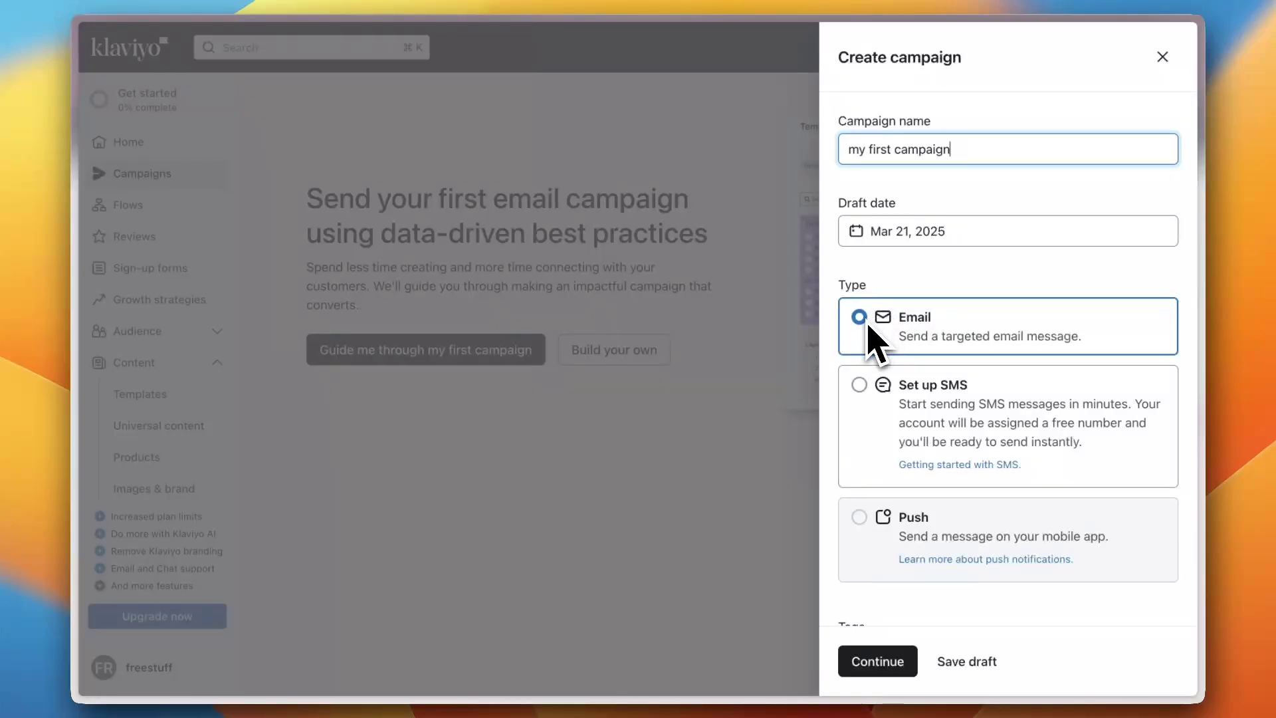
scroll(875, 340, down, 3)
click(892, 580)
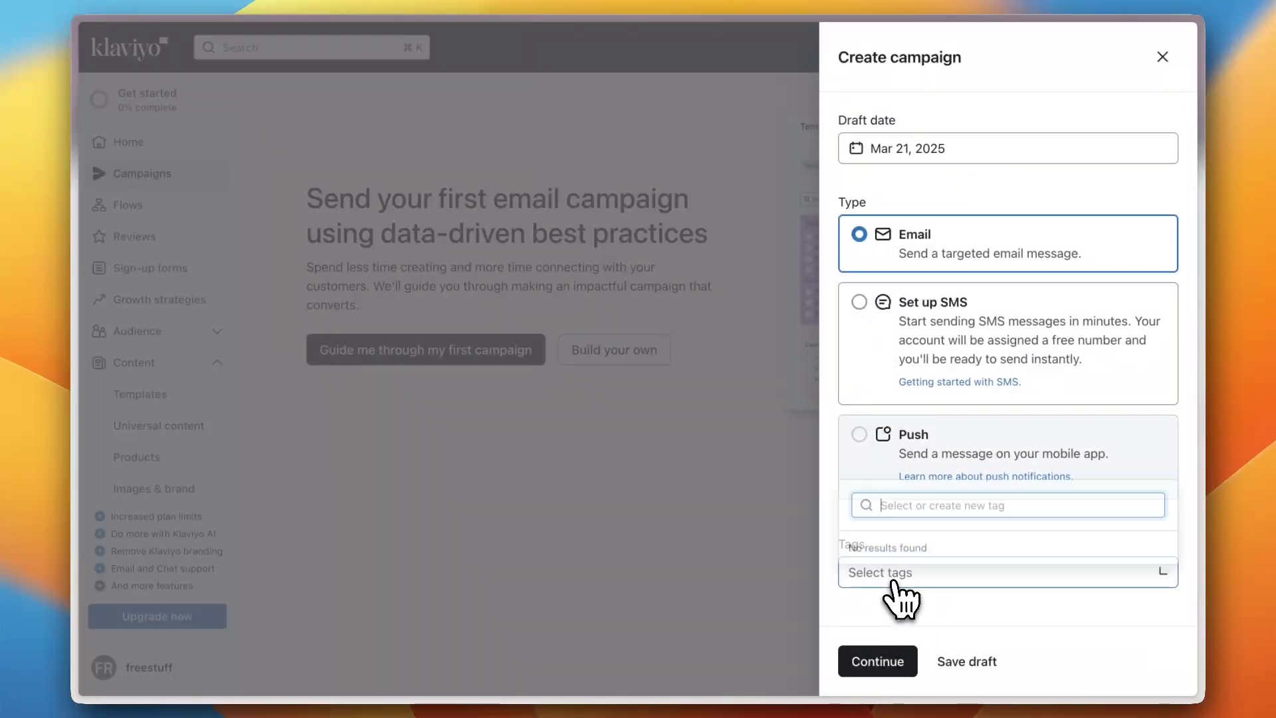
click(908, 586)
click(878, 662)
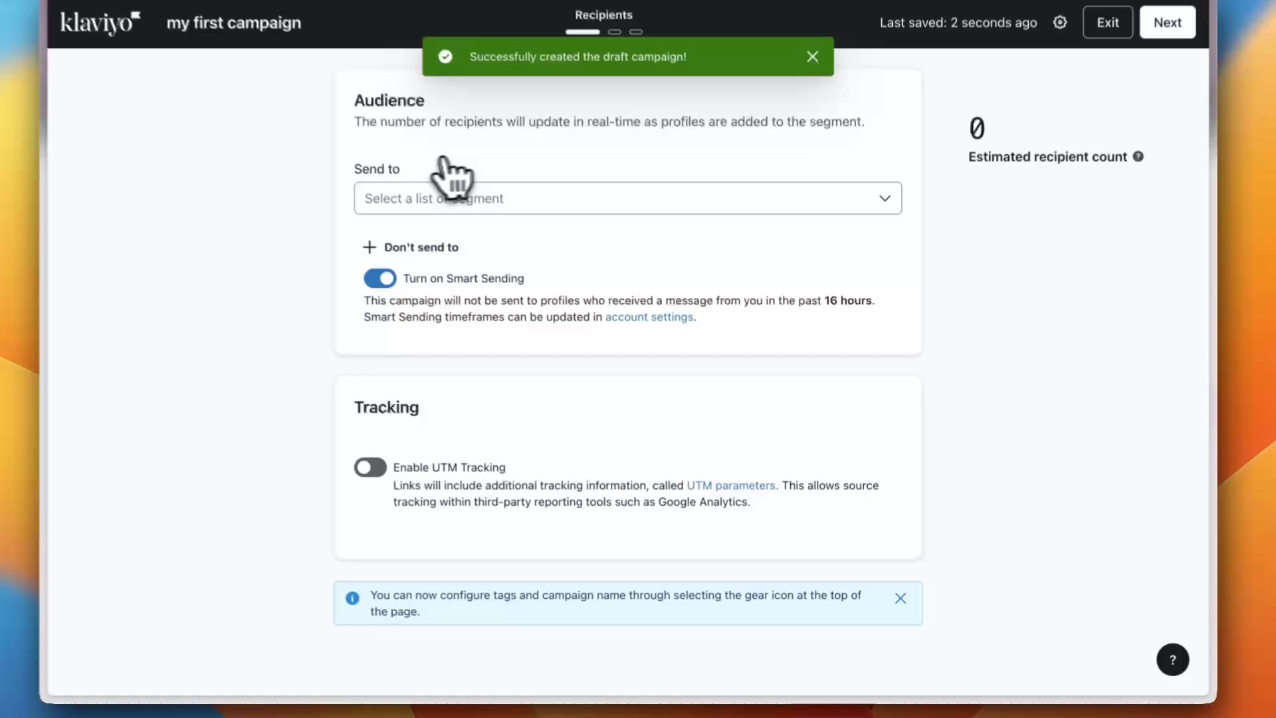
Step: Set the campaign's recipients to Email List and Preview List, and proceed to the message stage
click(631, 207)
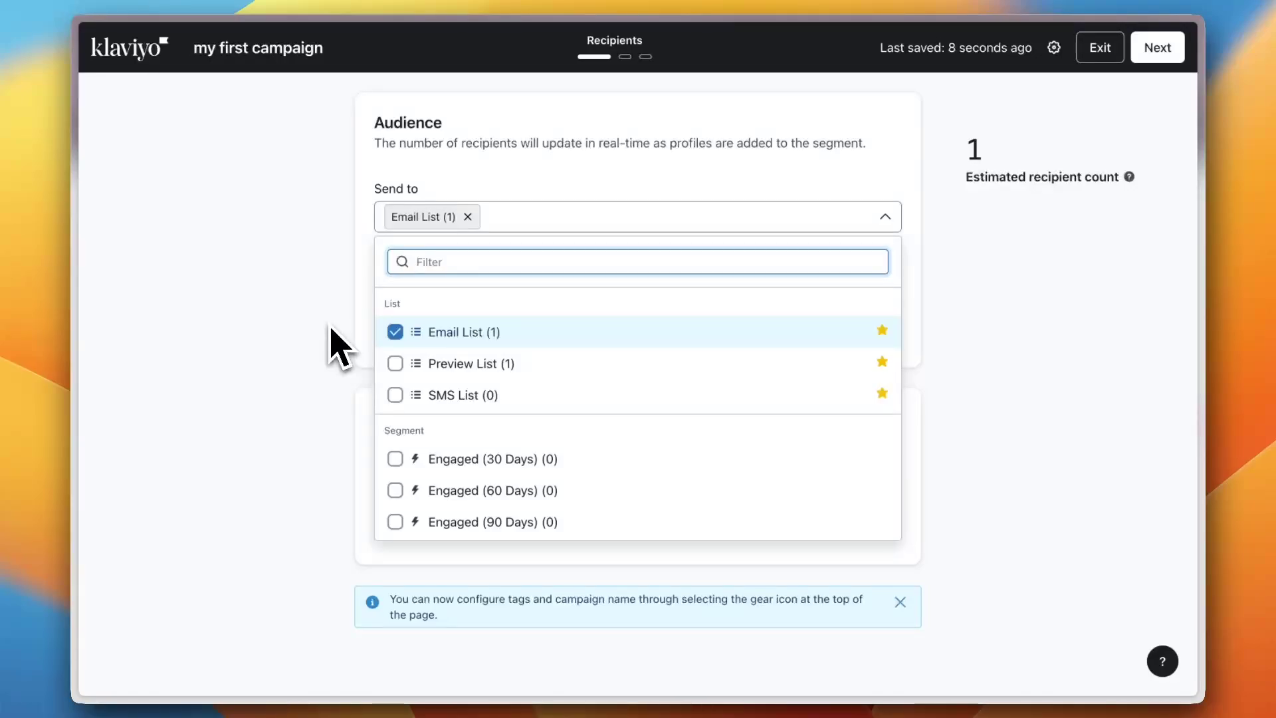
click(394, 363)
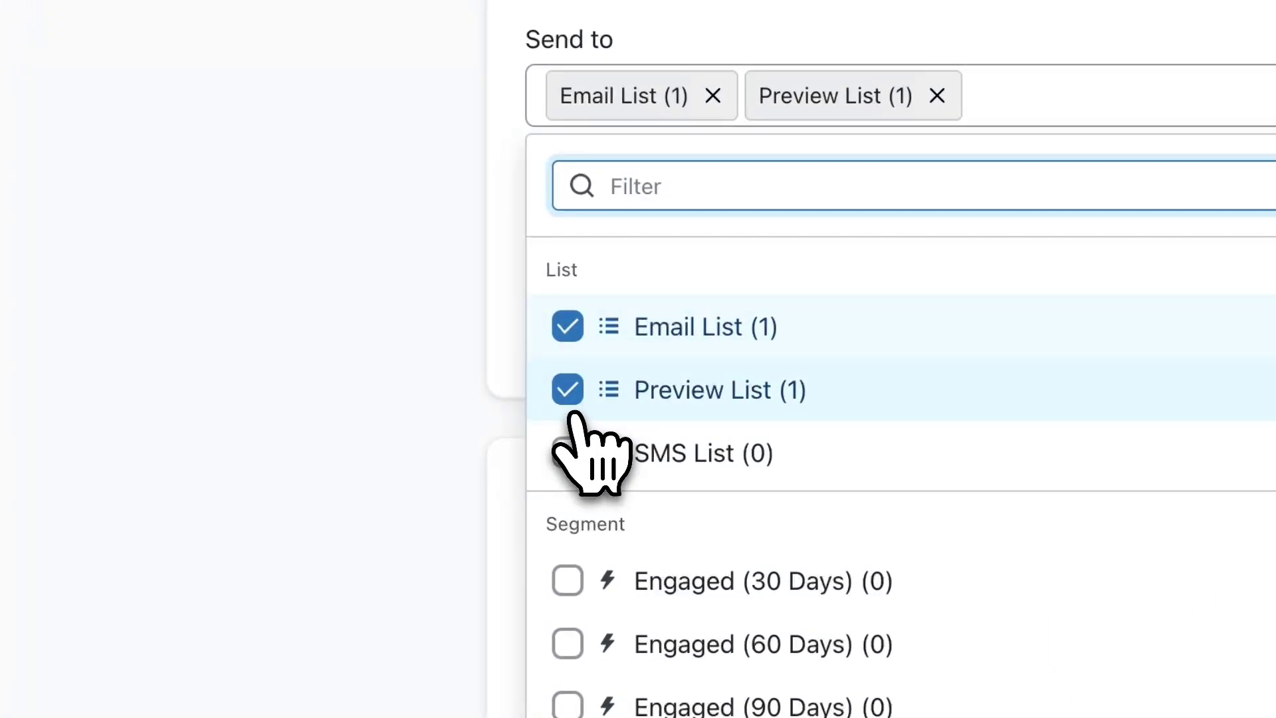
click(388, 421)
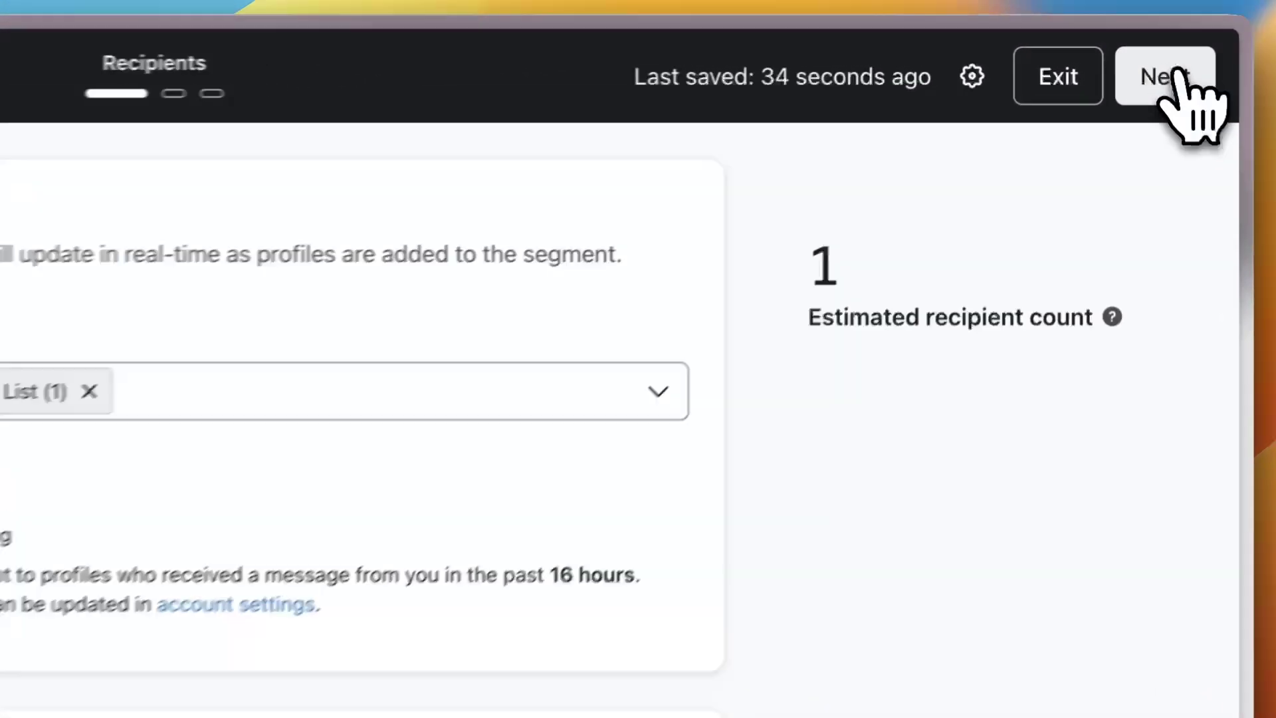
click(1158, 47)
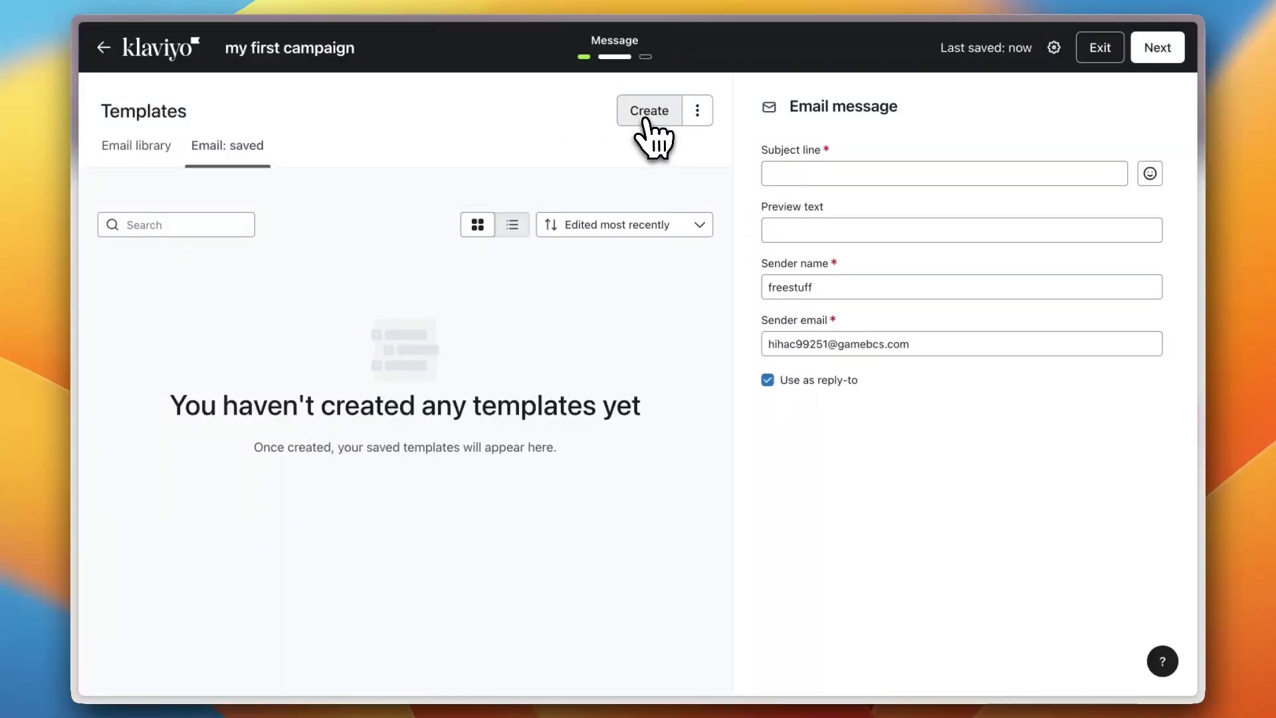
Step: Browse the email library's ready-made templates and open the March Madness Sale - Animated template's preview
click(135, 150)
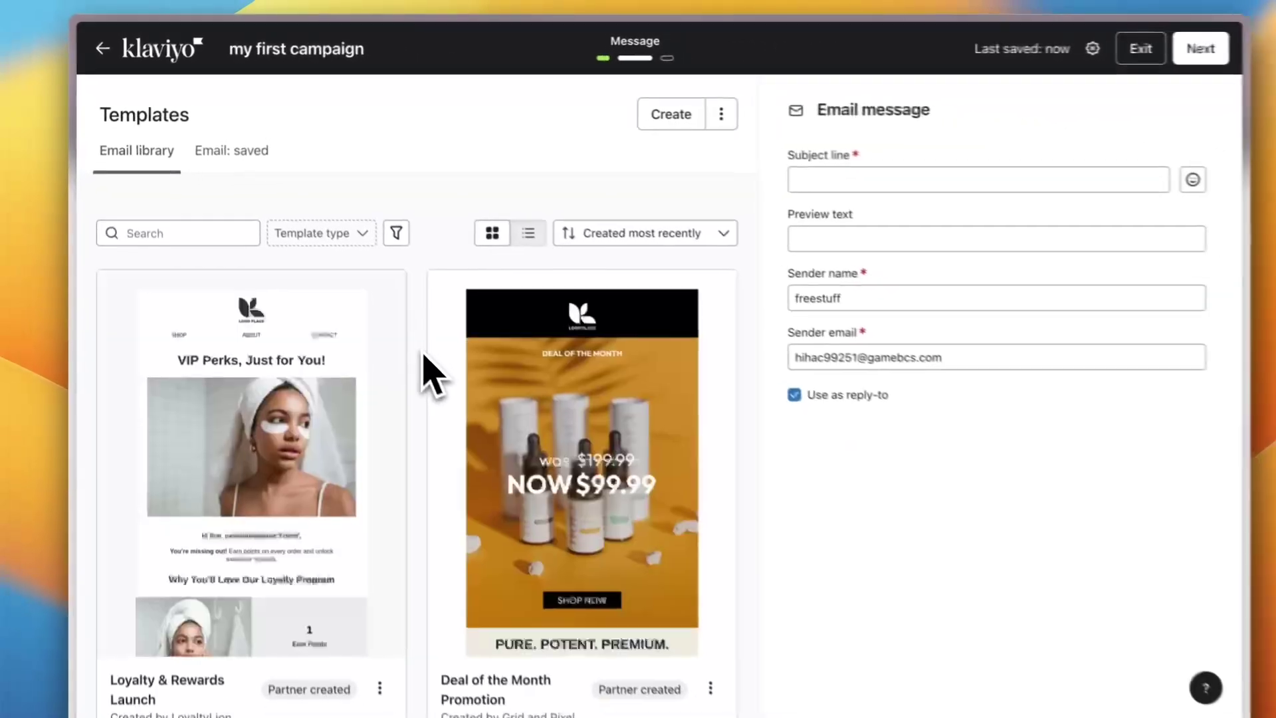
scroll(410, 391, down, 10)
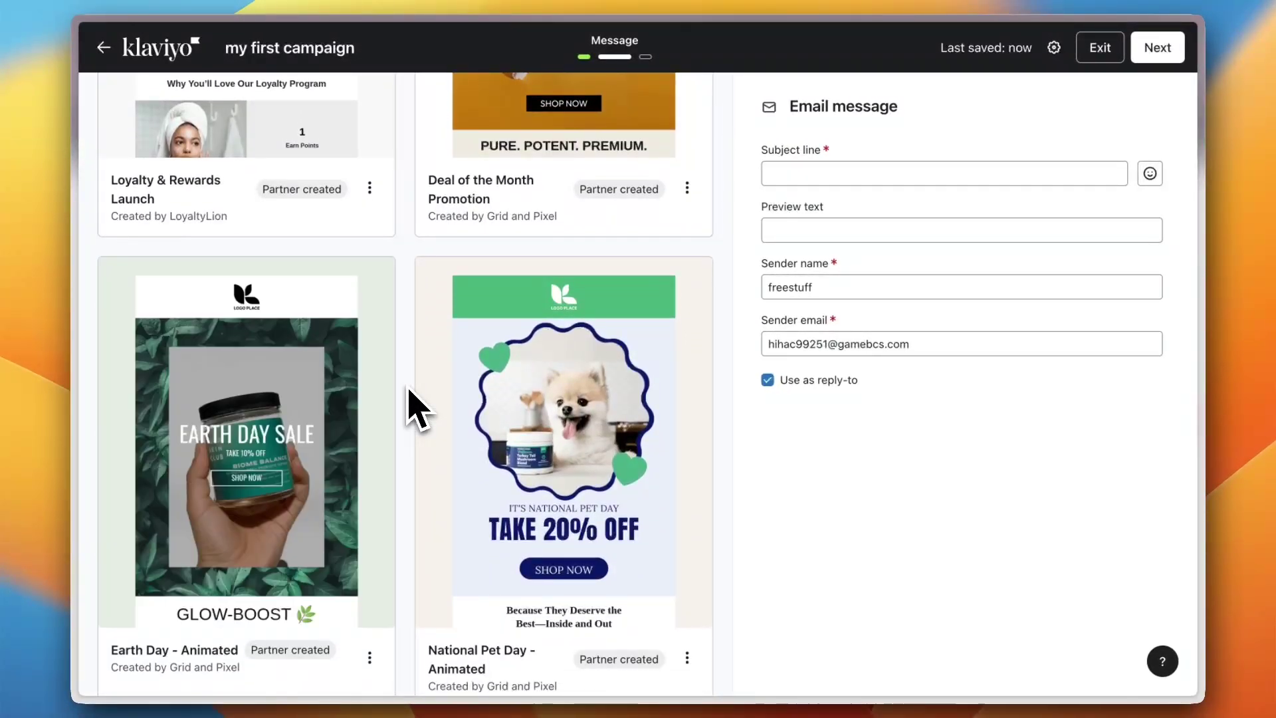
scroll(409, 392, down, 3)
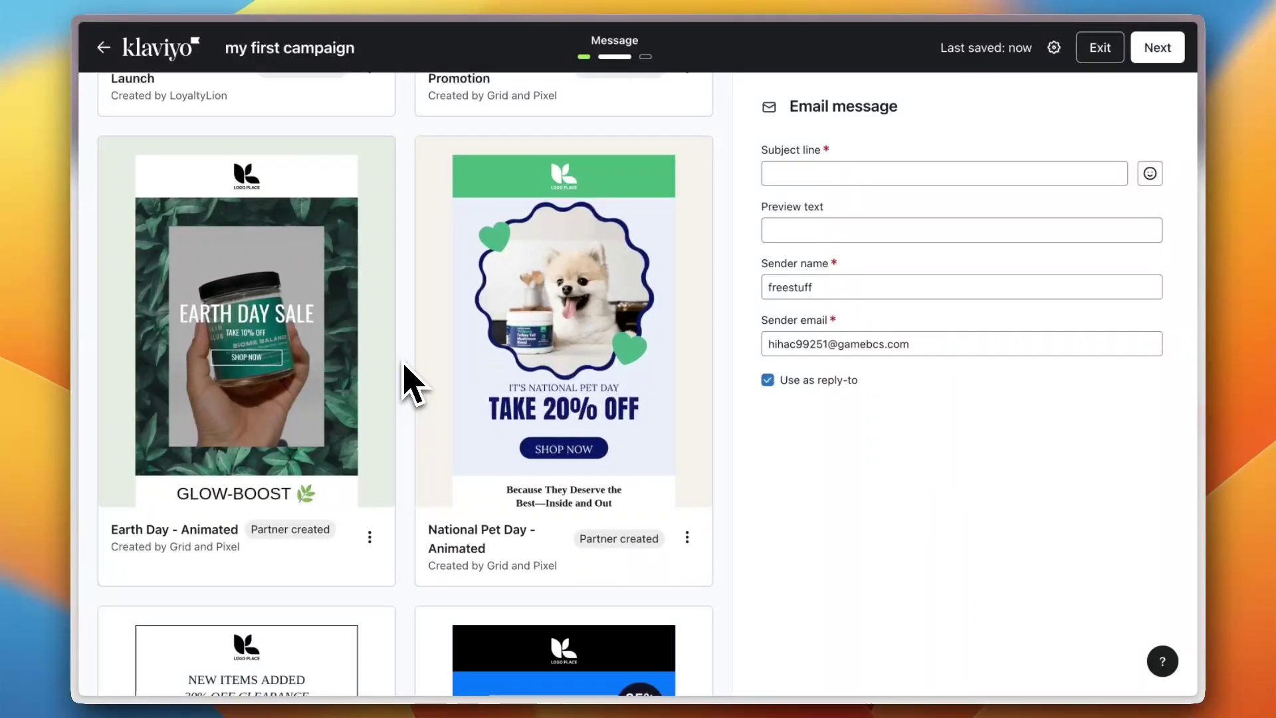
scroll(411, 387, down, 3)
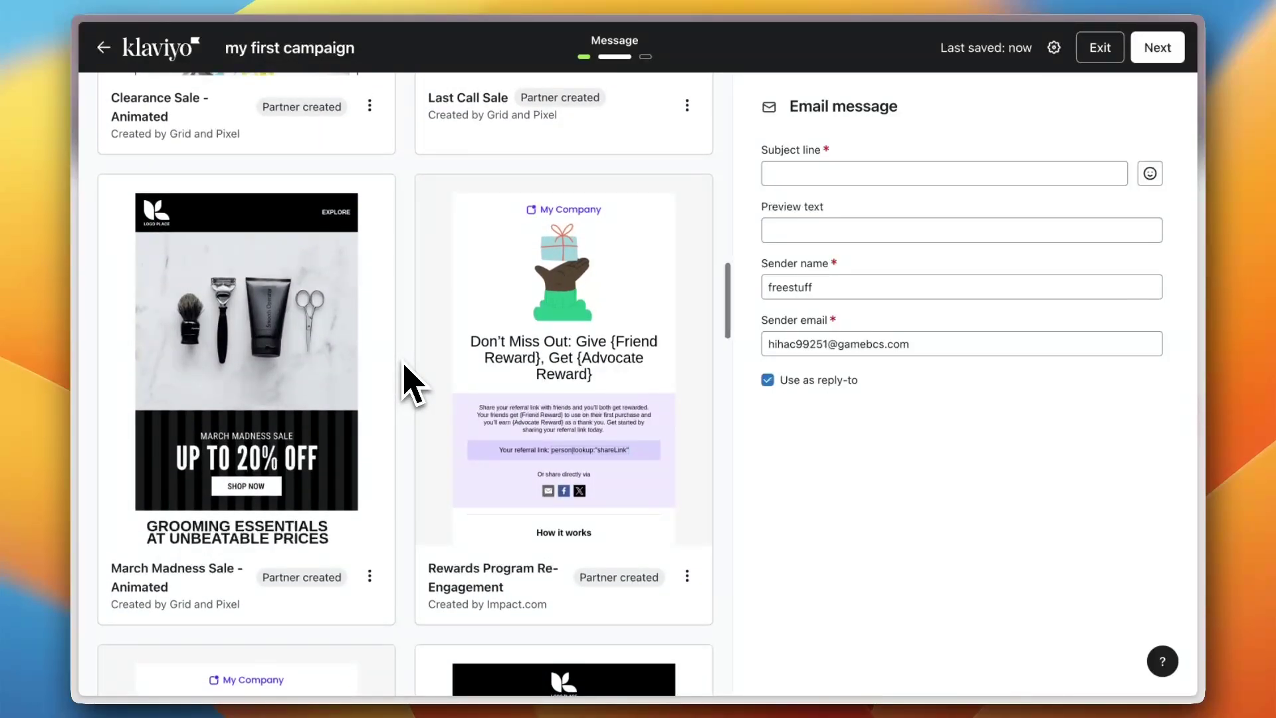
scroll(411, 384, down, 10)
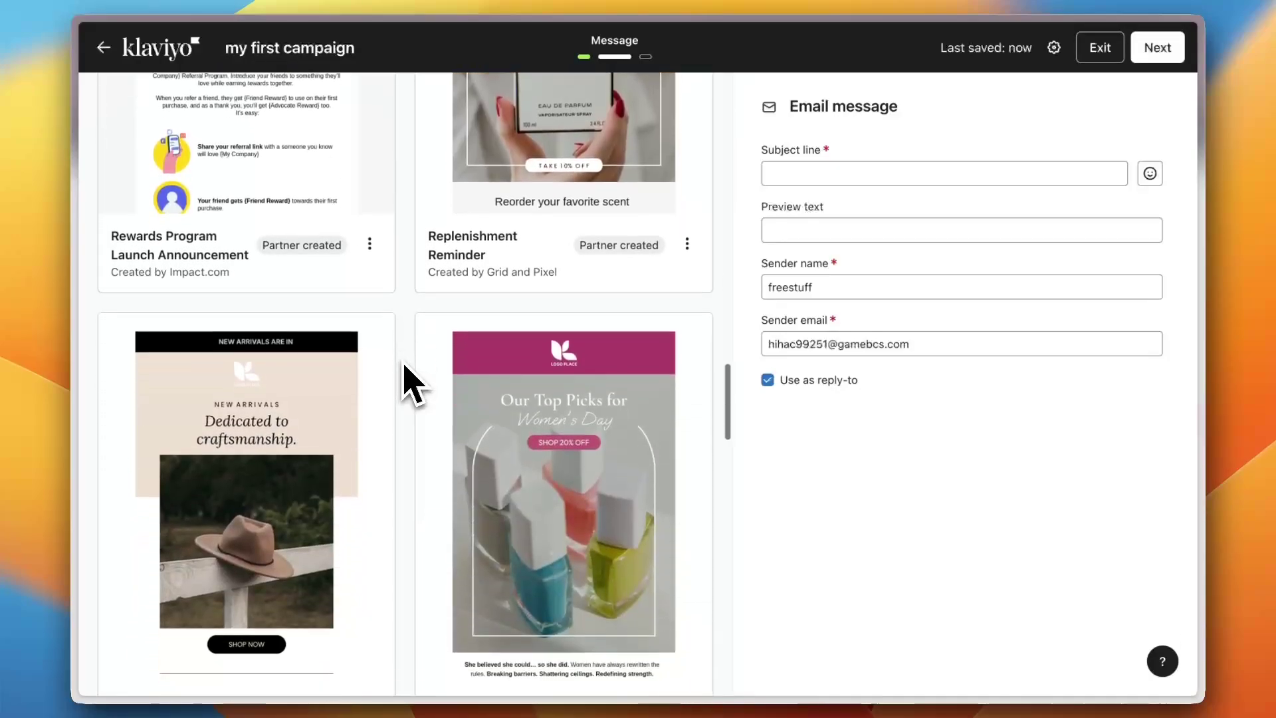
scroll(411, 384, down, 15)
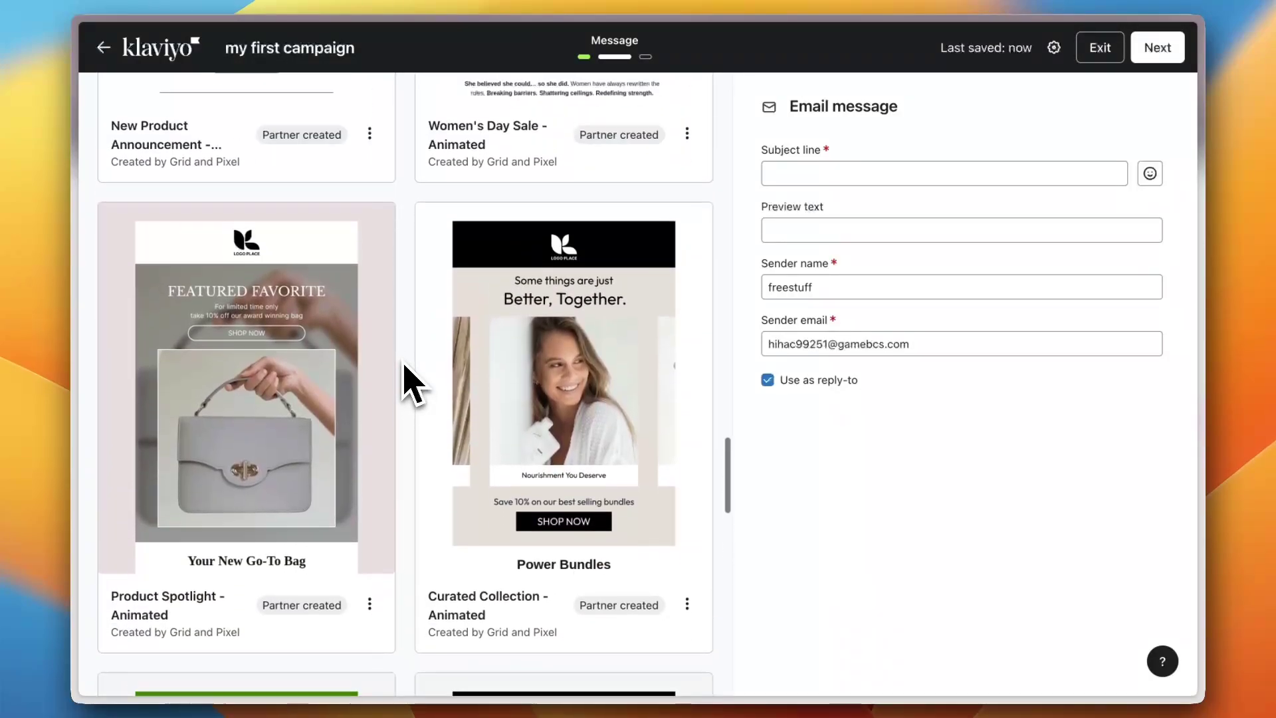
scroll(411, 384, up, 7)
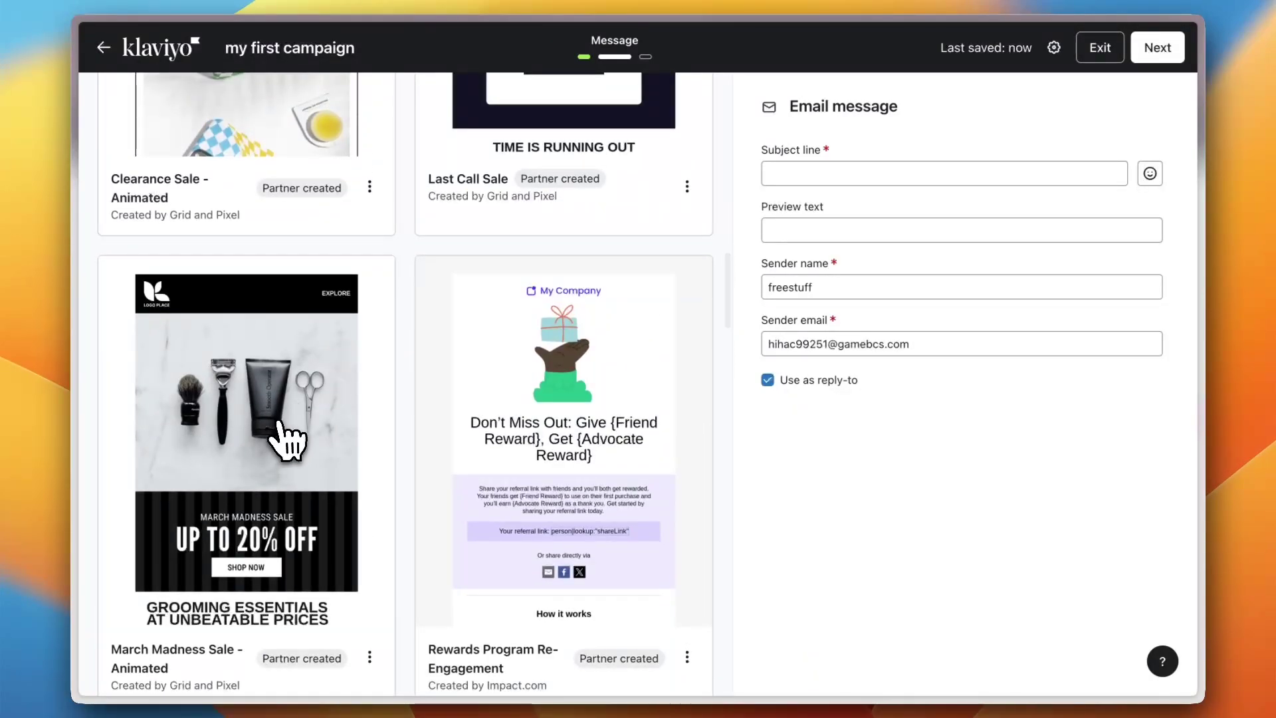
scroll(288, 440, down, 1)
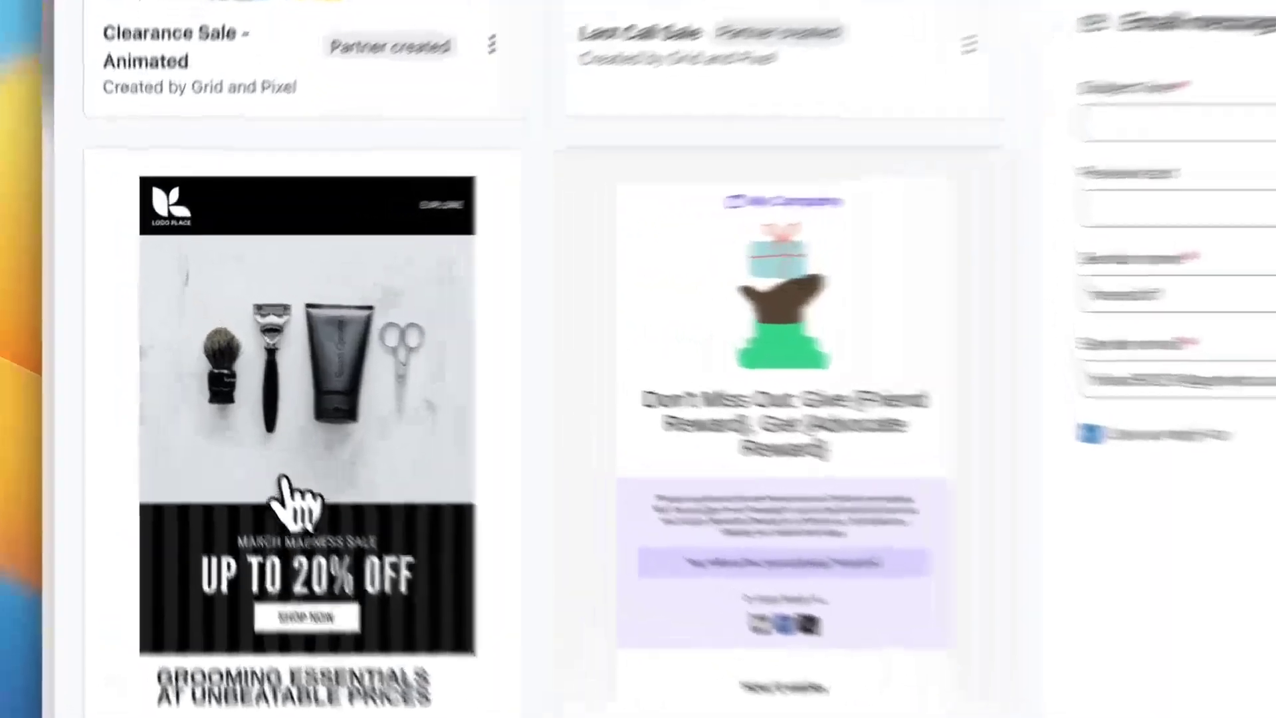
click(229, 431)
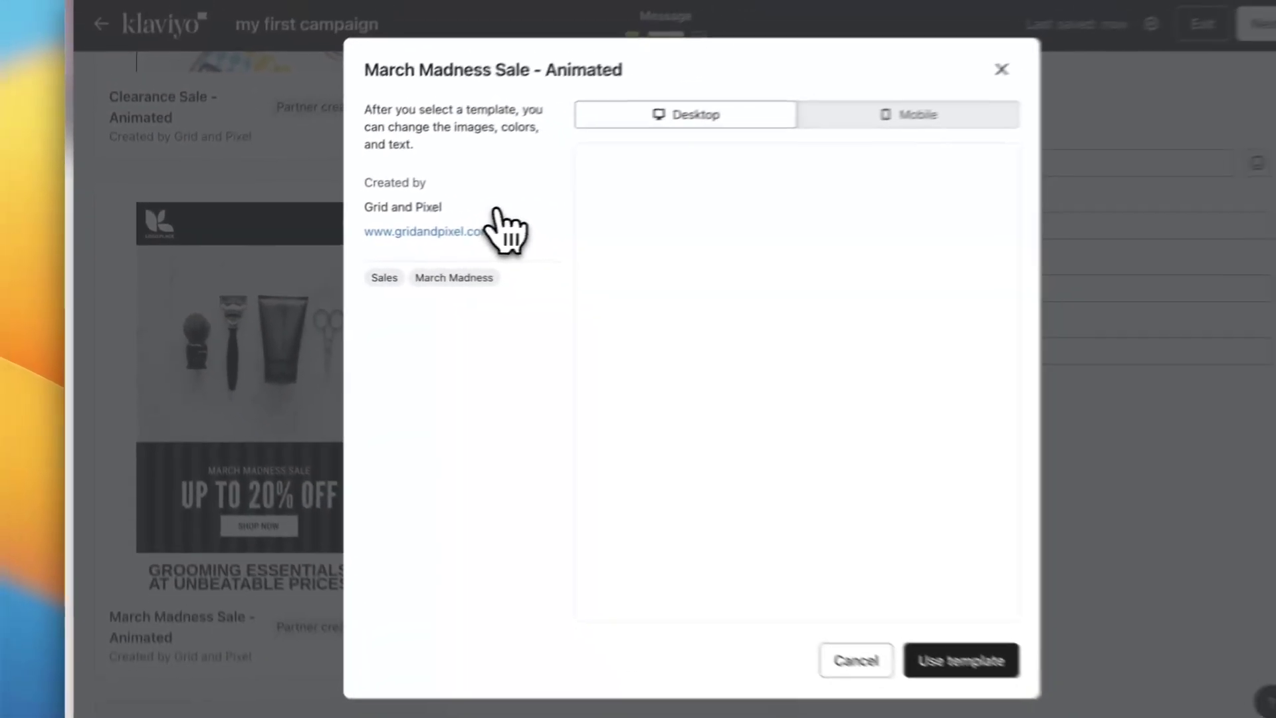
Step: Review the March Madness Sale template's desktop and mobile previews, and use it for the campaign message
scroll(776, 364, down, 5)
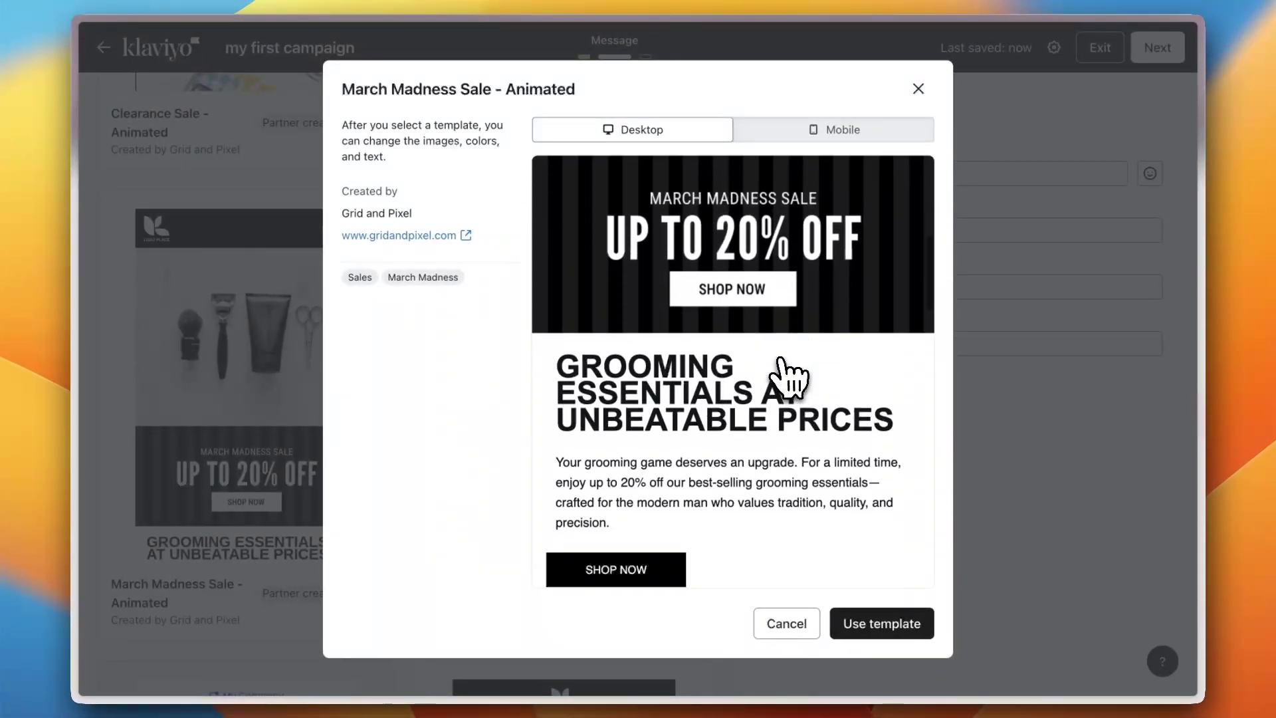
scroll(789, 395, up, 4)
click(850, 132)
scroll(789, 342, down, 10)
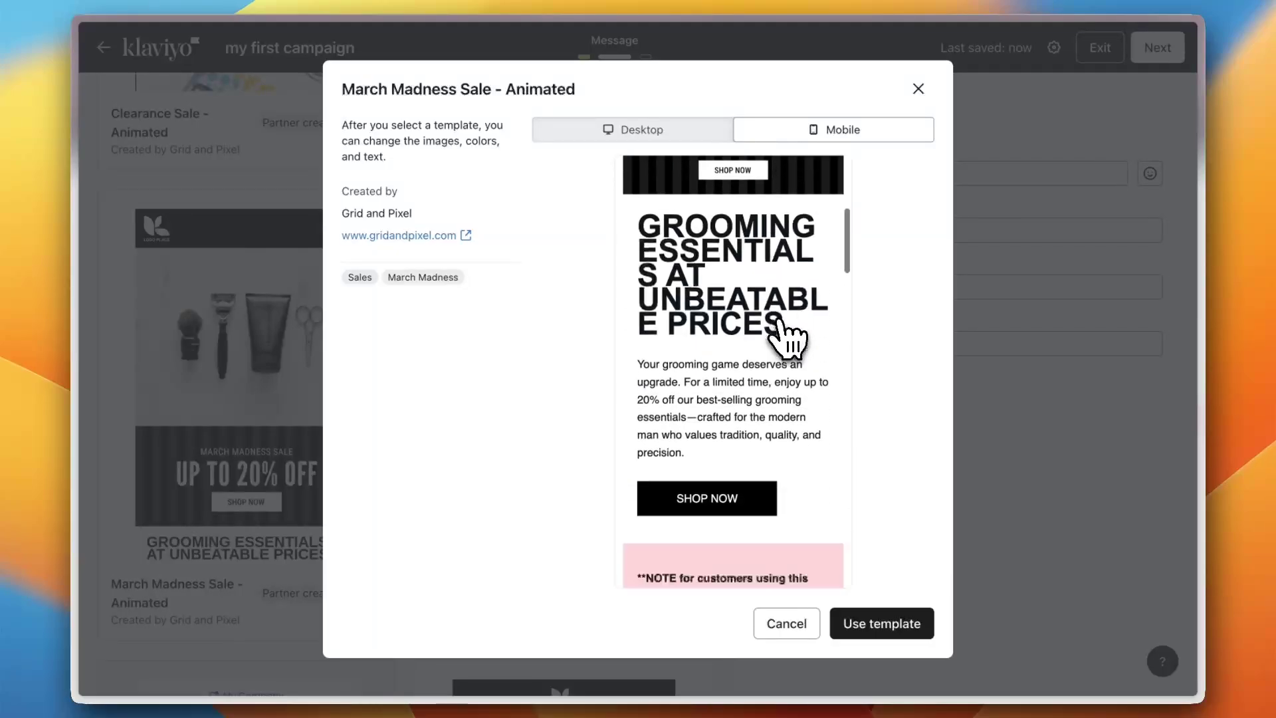
scroll(784, 336, up, 4)
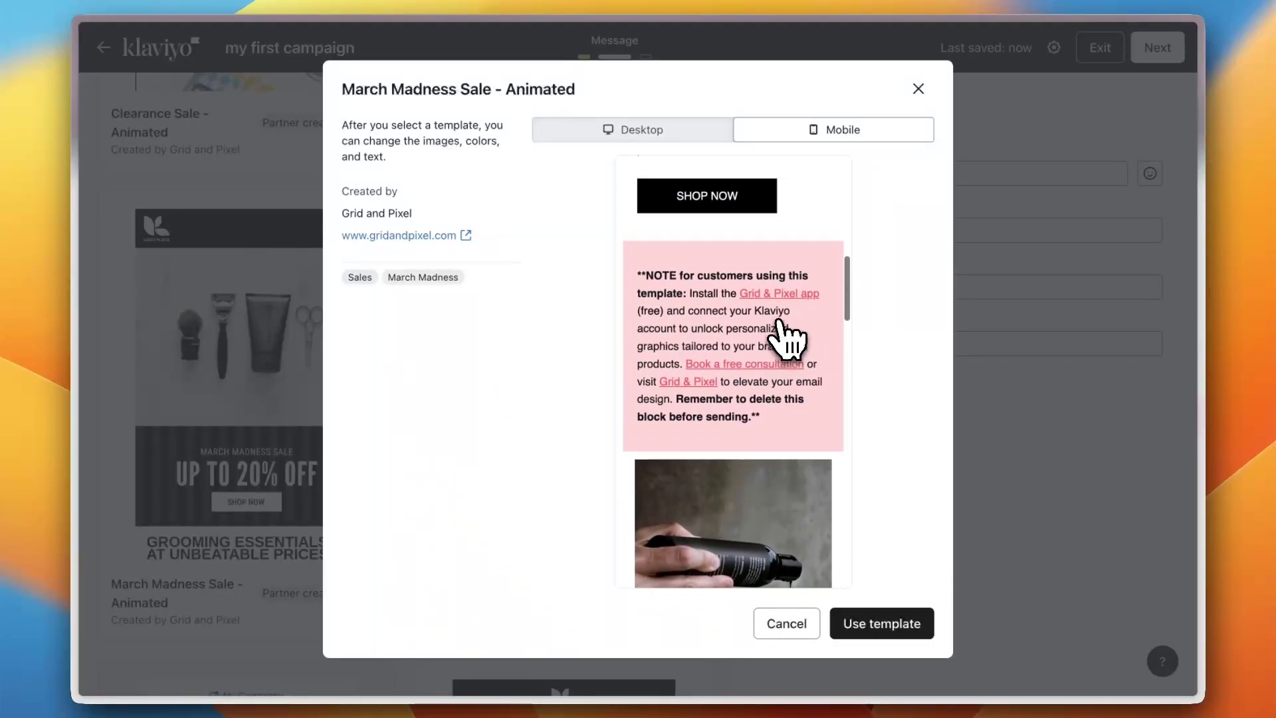
scroll(788, 339, up, 8)
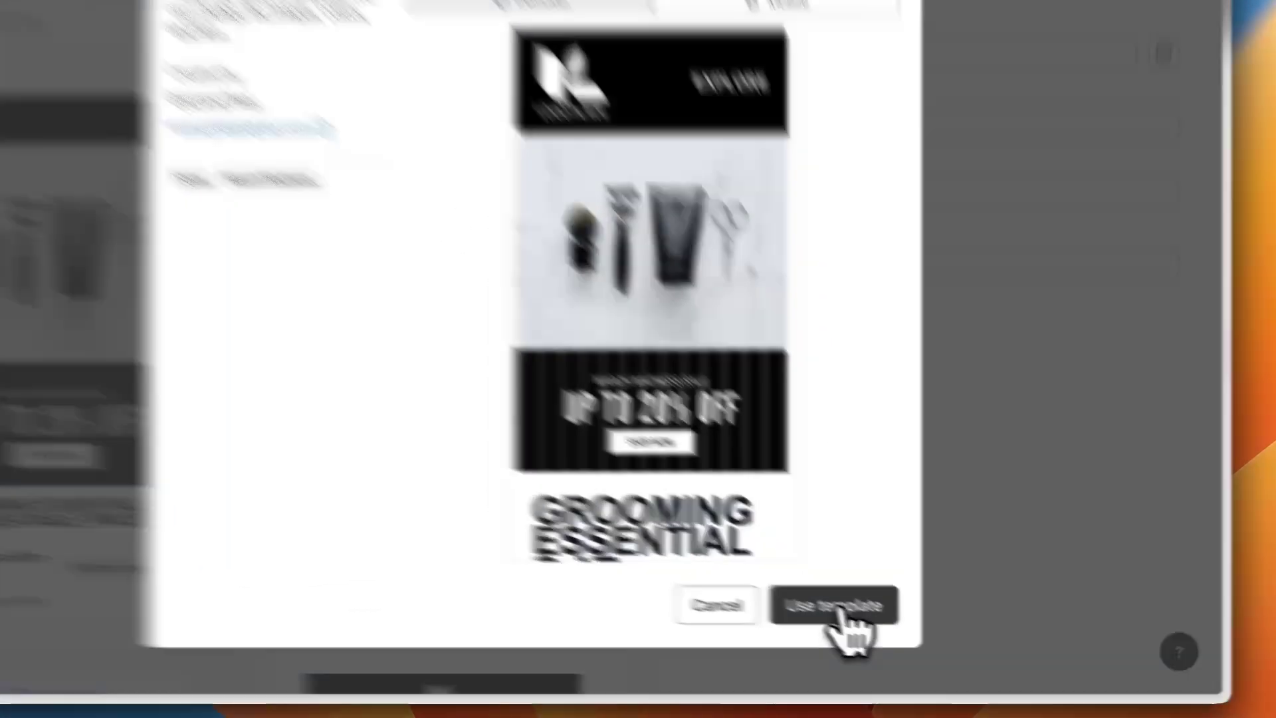
click(887, 625)
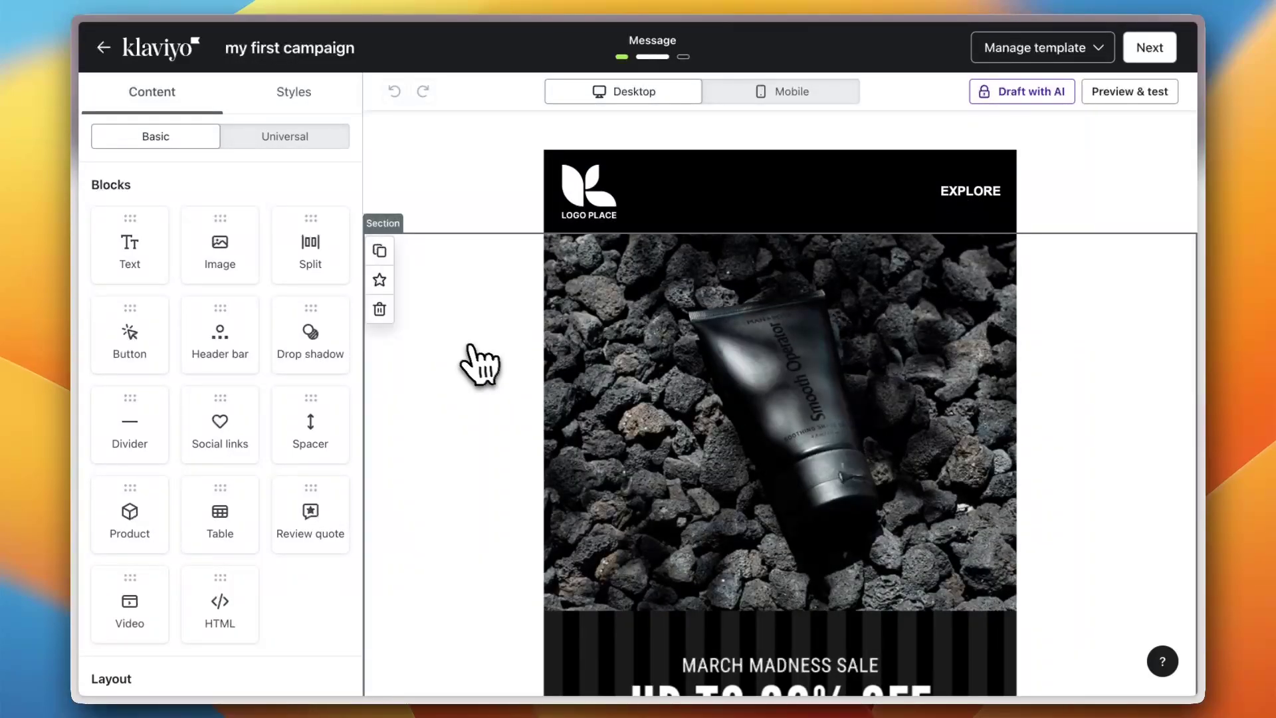
Step: Insert a button block between the black logo header and the main product image
scroll(161, 297, down, 2)
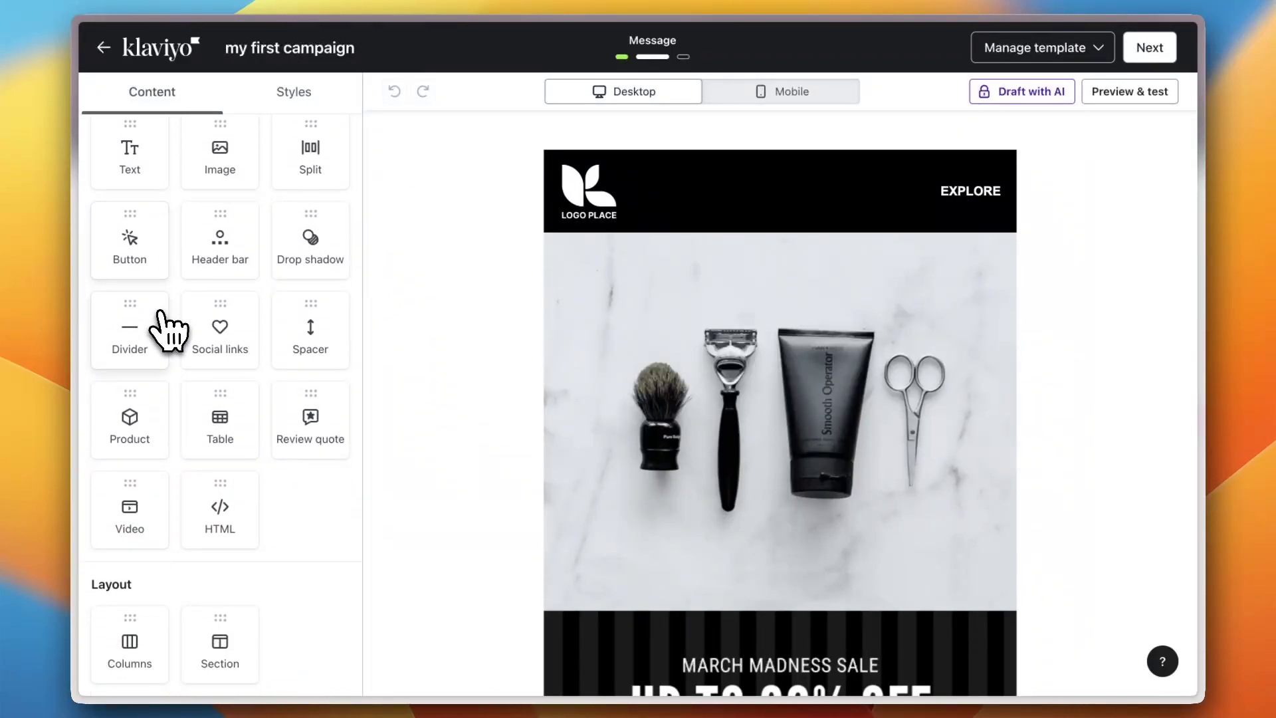
scroll(165, 328, up, 2)
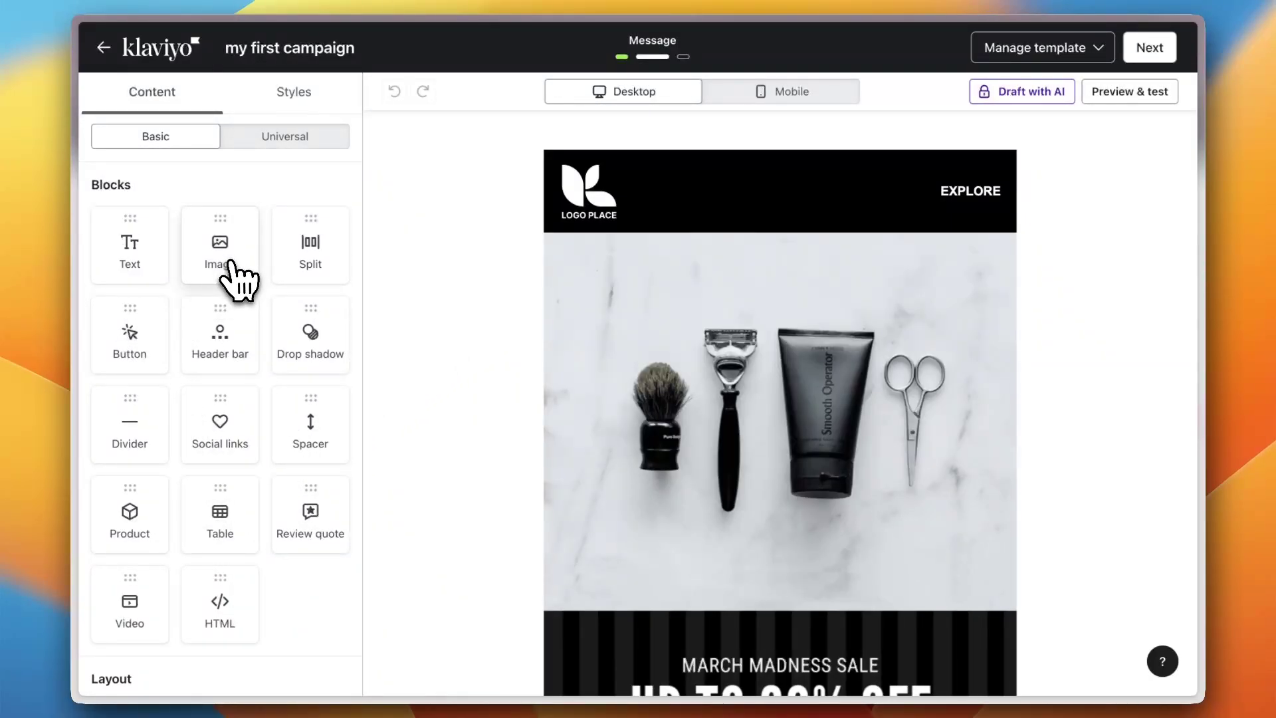
drag(127, 359, 471, 358)
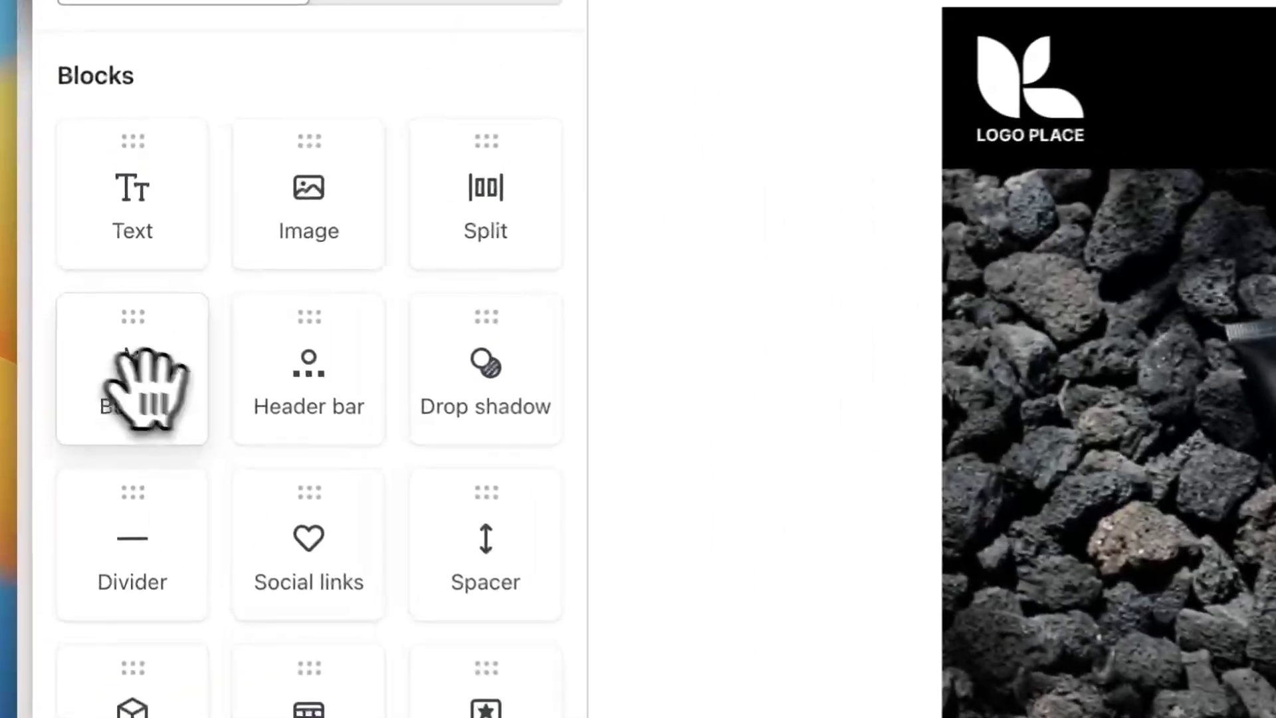
drag(147, 382, 1102, 265)
drag(814, 336, 796, 717)
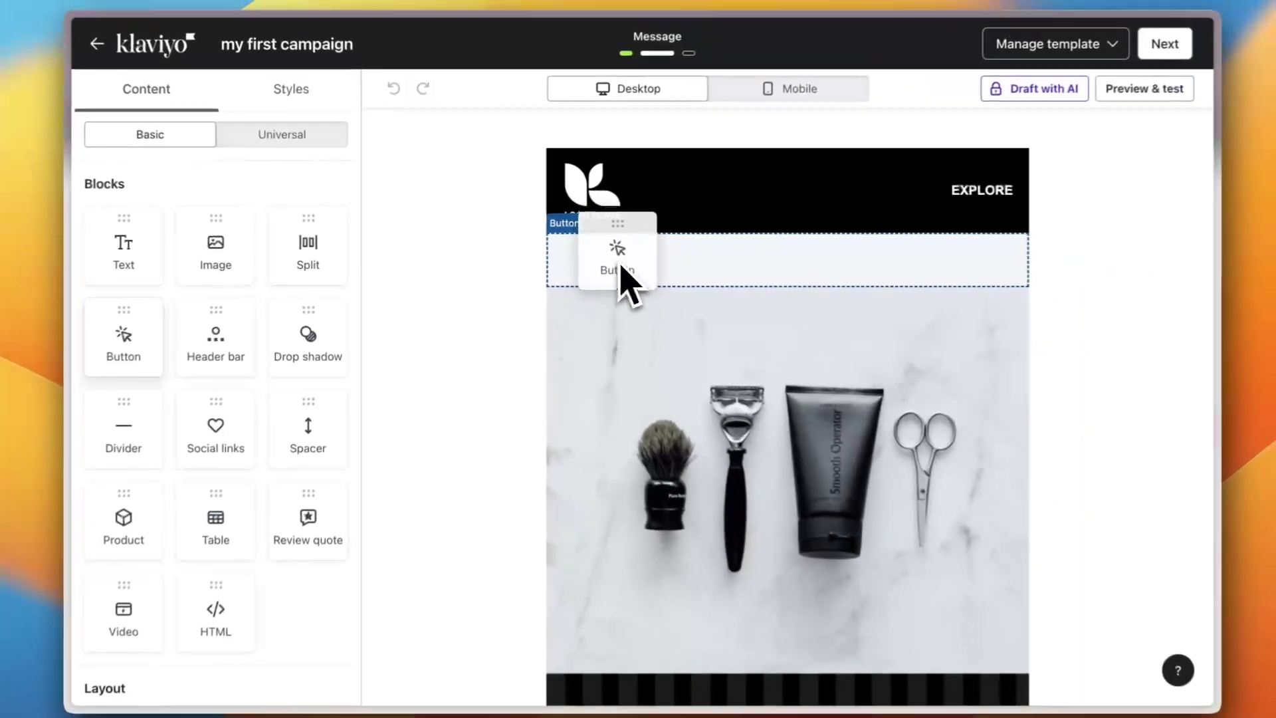
drag(610, 644, 675, 286)
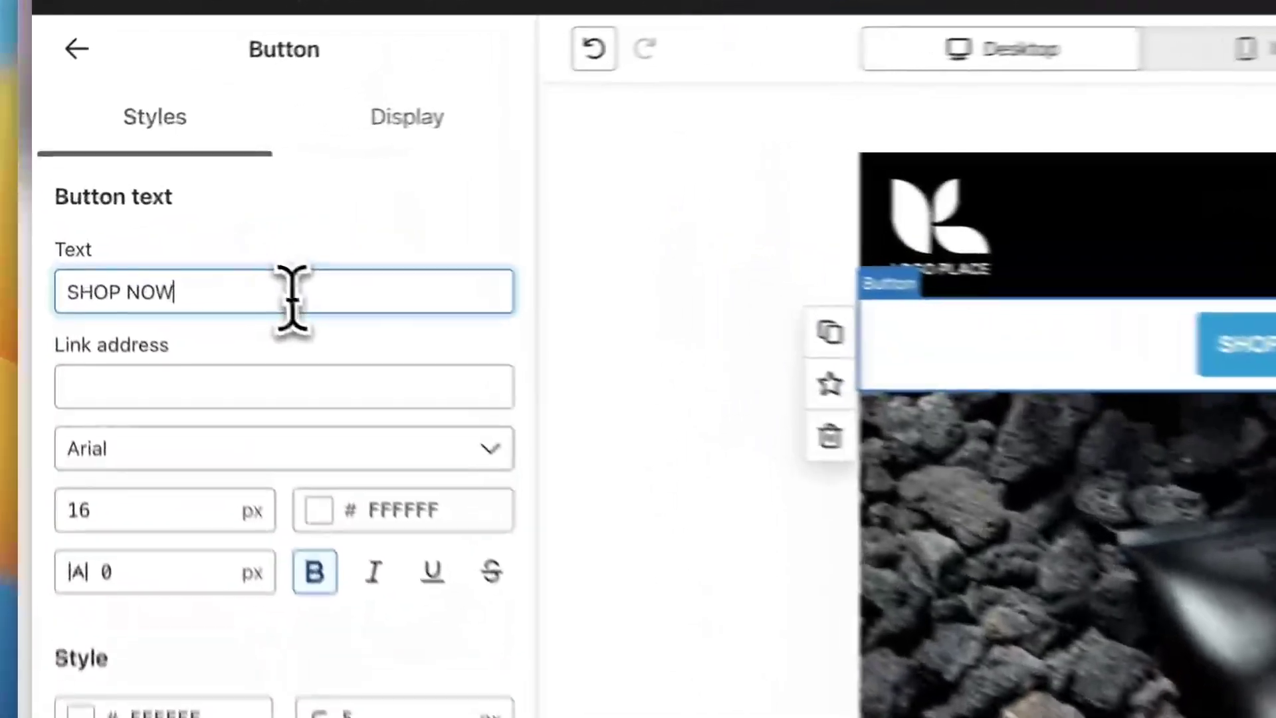
Step: Set the new button's text to "click me" and its link address to google.com
triple_click(319, 312)
text(clic)
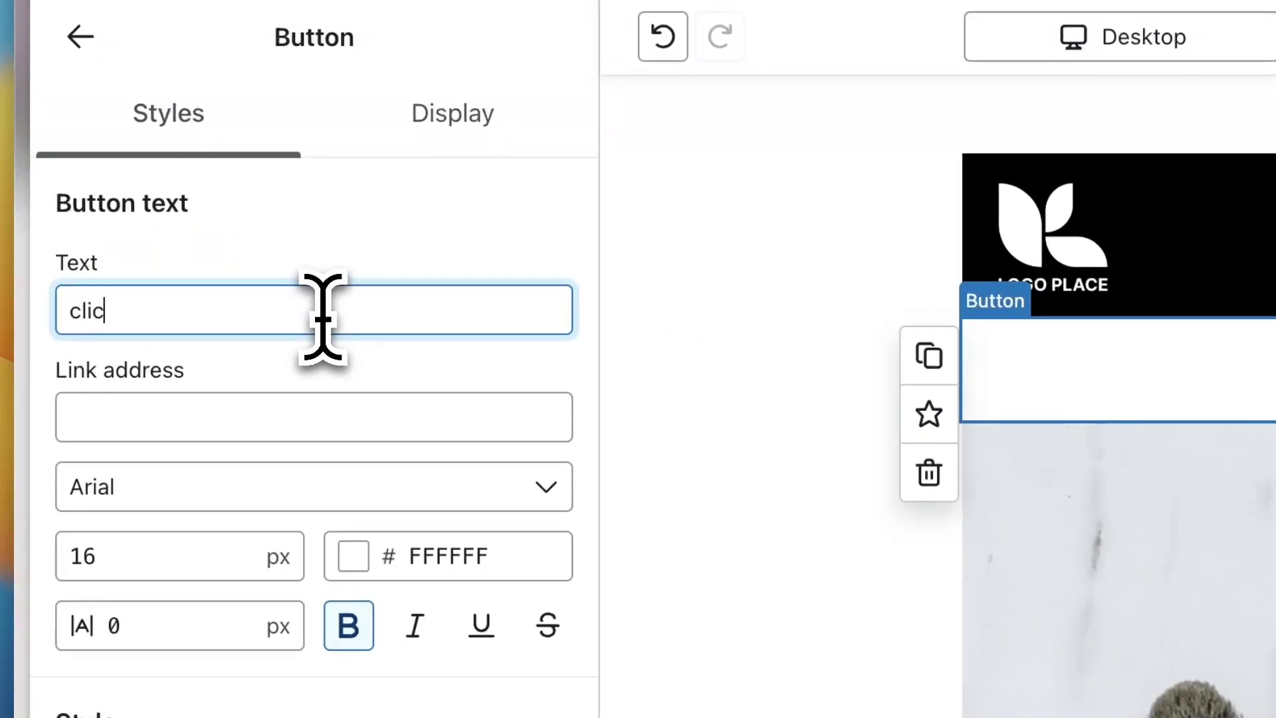
text(k me)
click(286, 409)
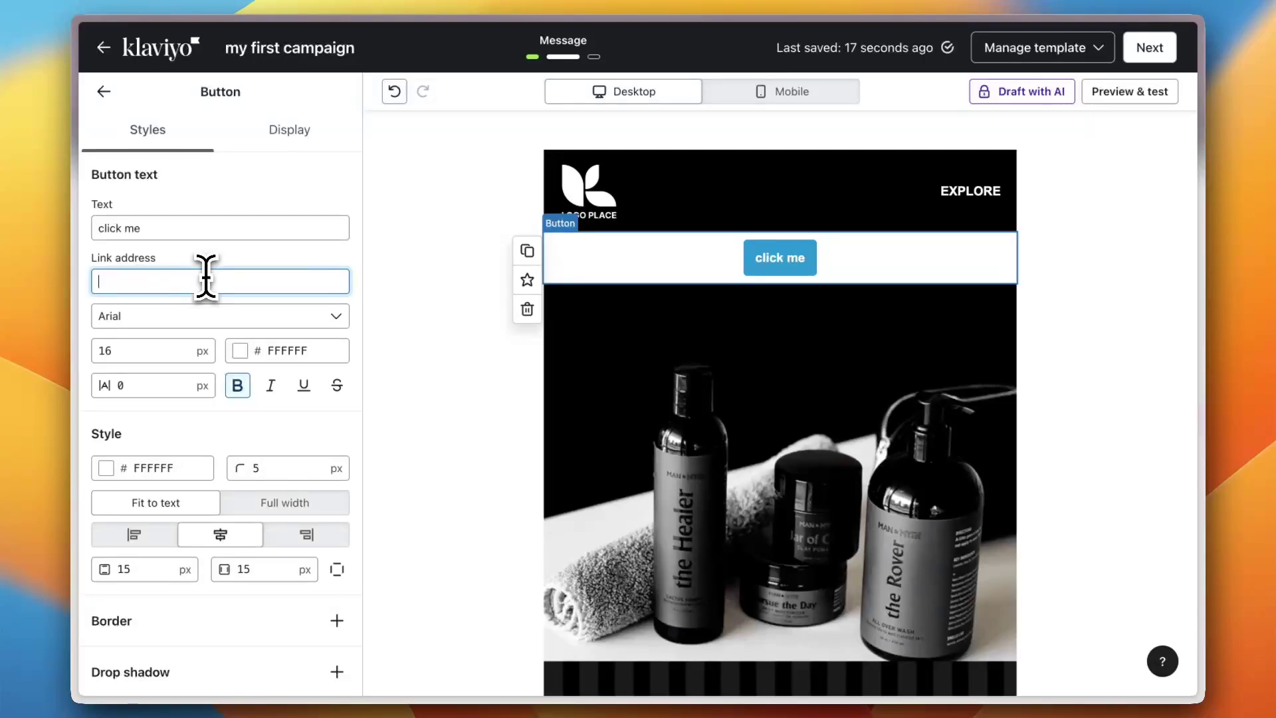
text(.com)
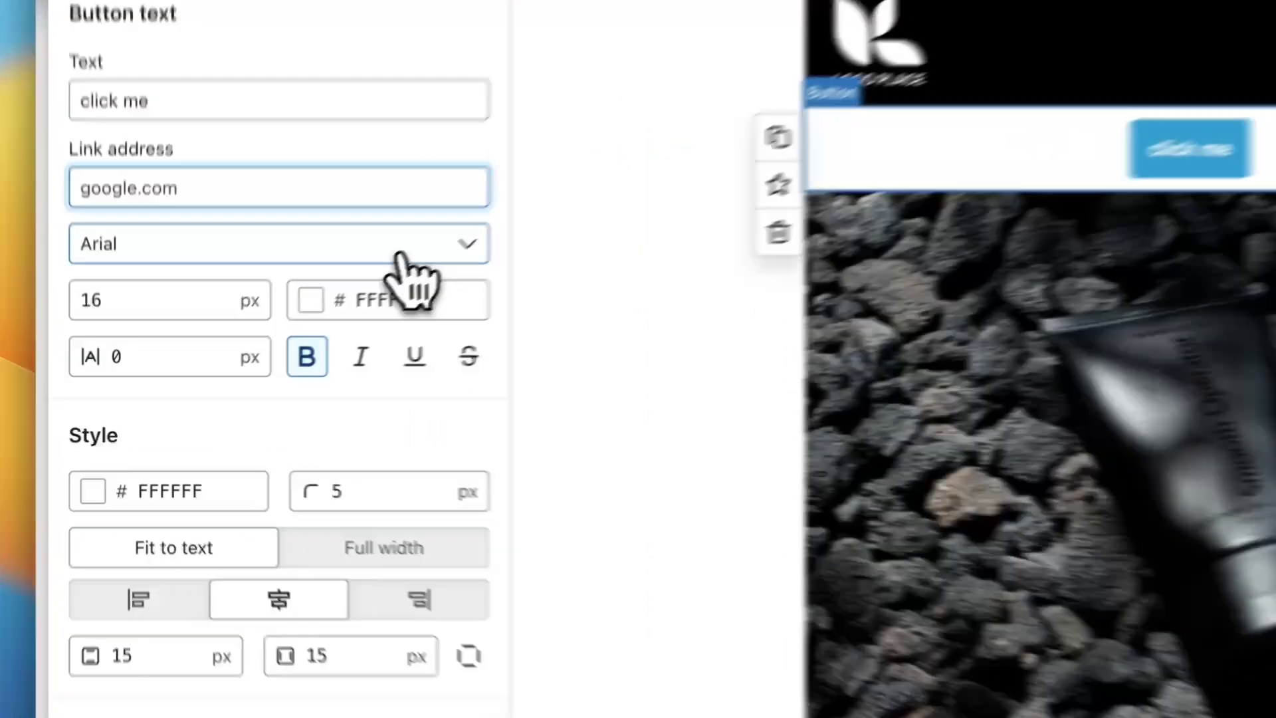
Step: Keep the button's Arial font and change its text color to light pink, E9A1A1
click(283, 316)
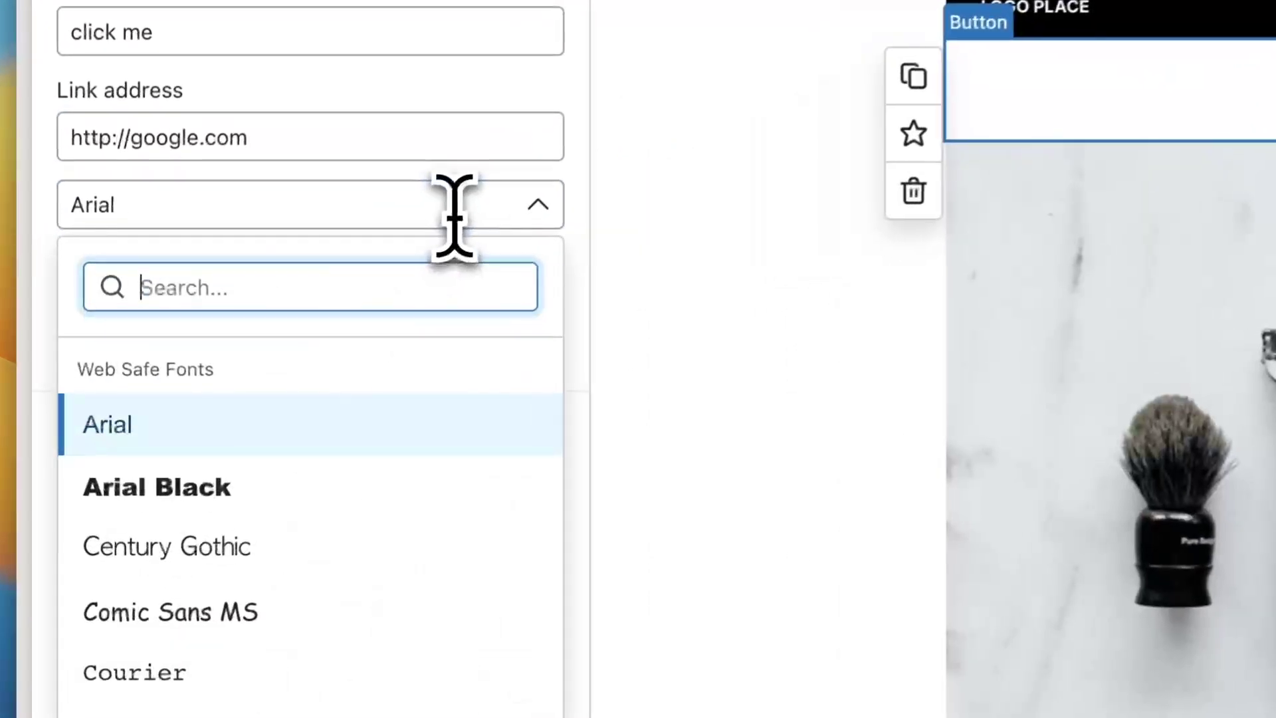
click(289, 316)
click(368, 283)
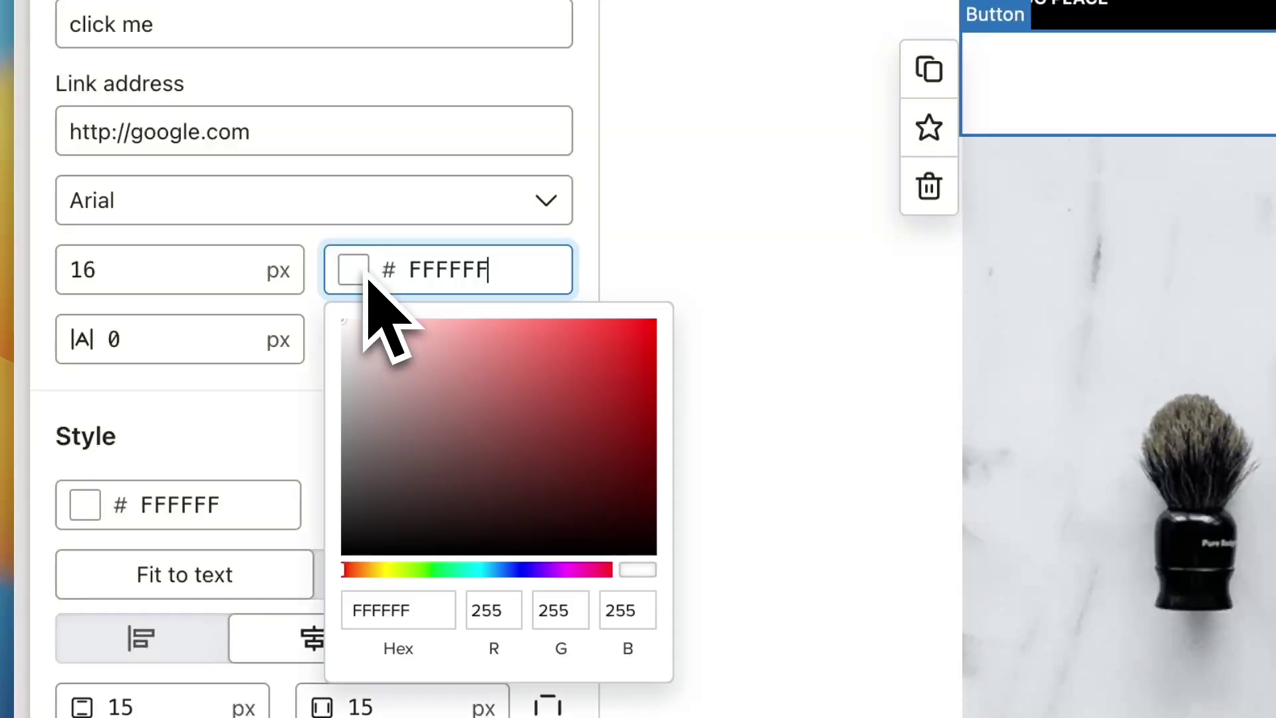
click(439, 339)
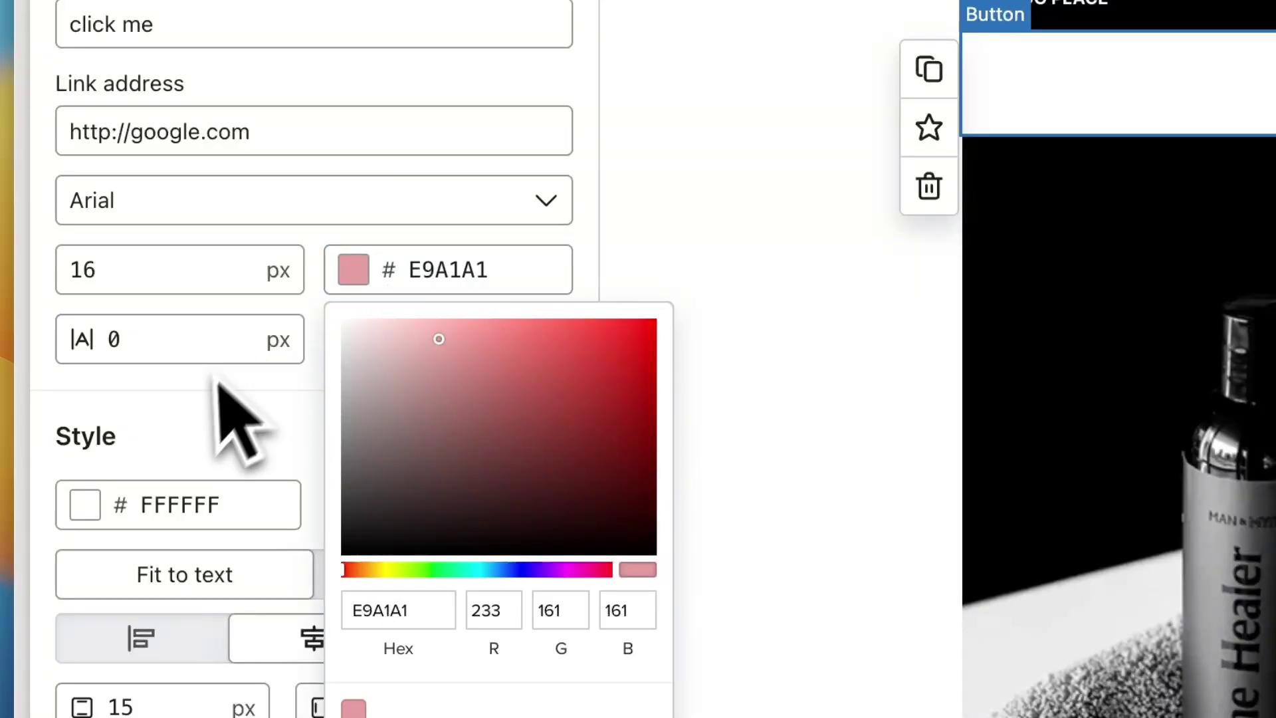
click(209, 425)
Step: Add a block background color to the button block and set it to red, FF1C1C
scroll(246, 507, down, 4)
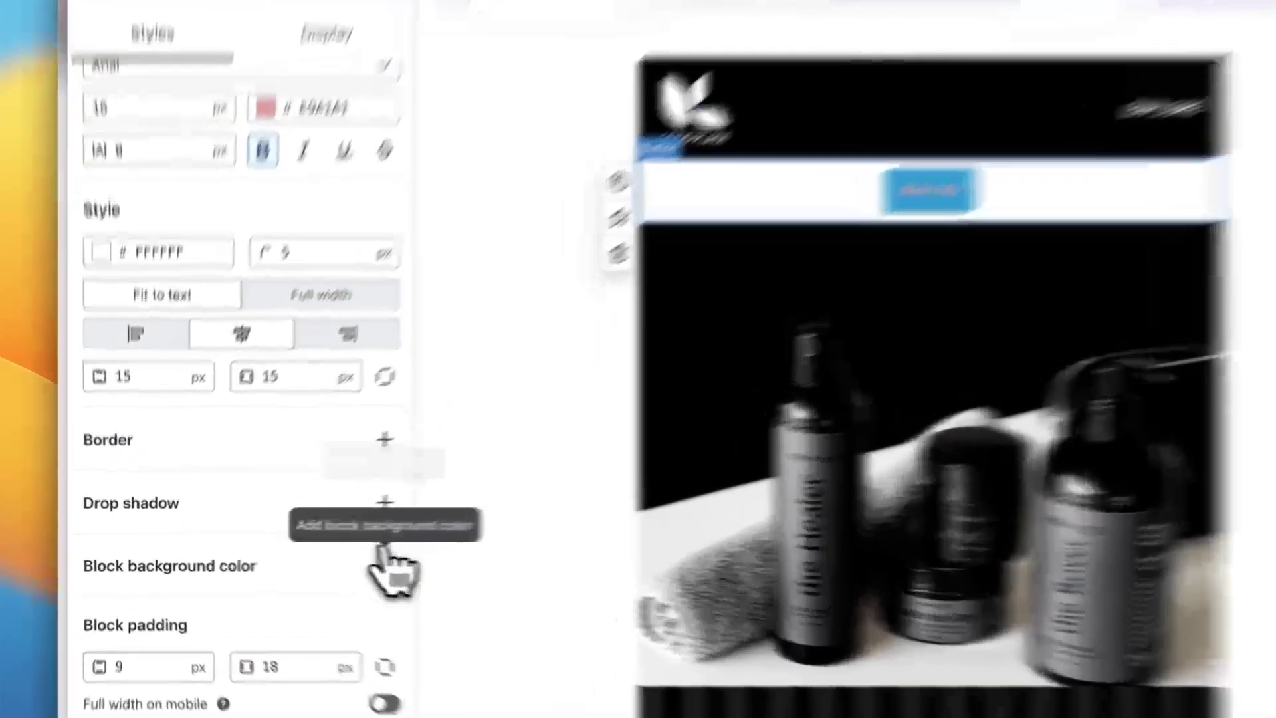
click(337, 562)
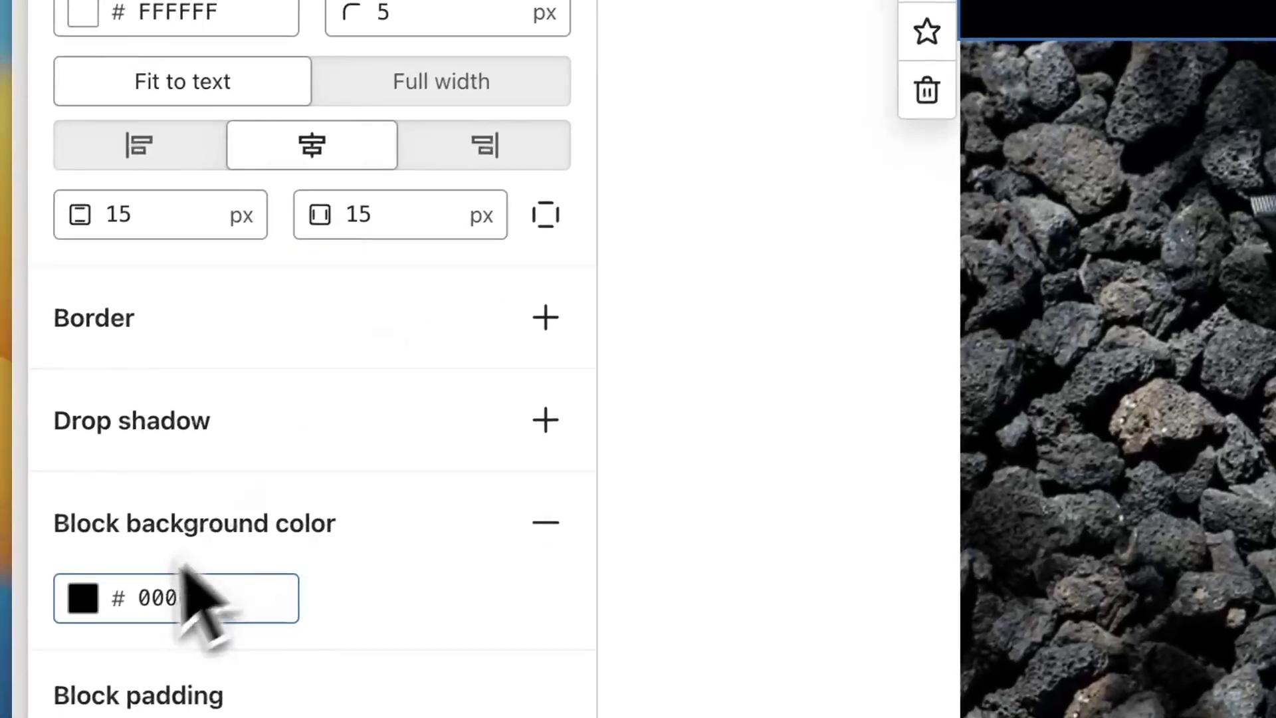
click(85, 575)
drag(306, 154, 353, 121)
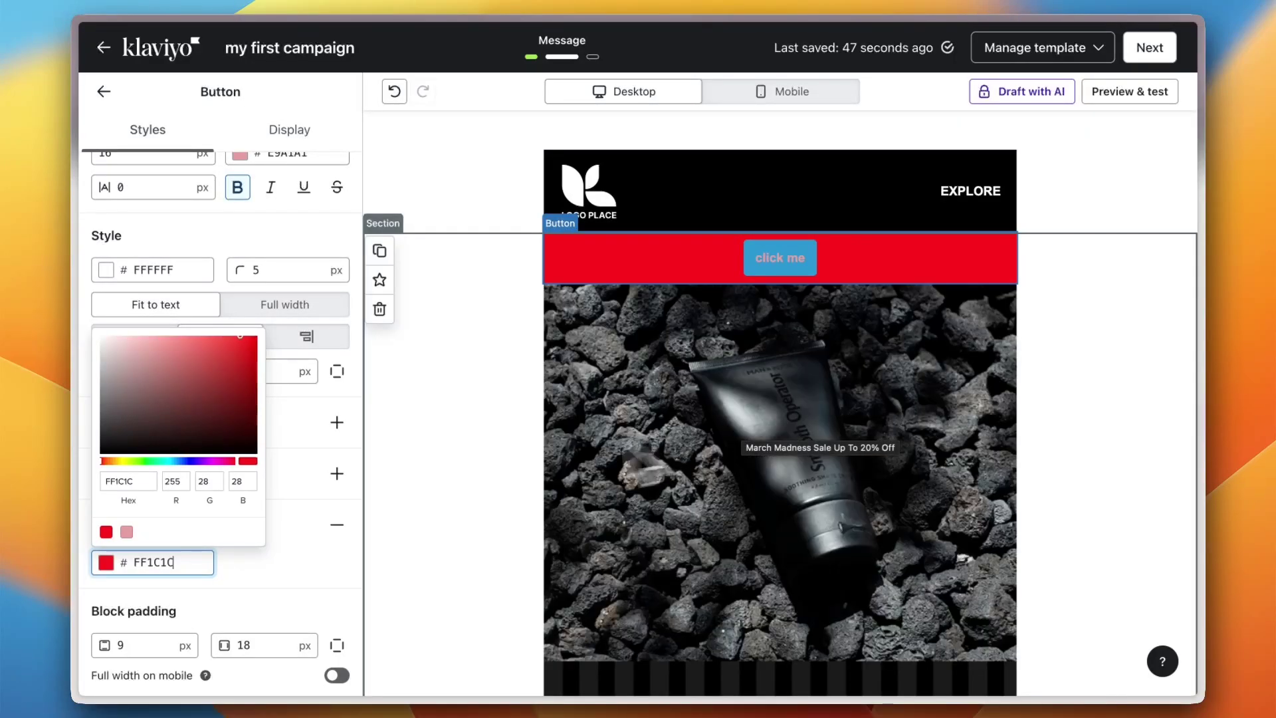
click(307, 600)
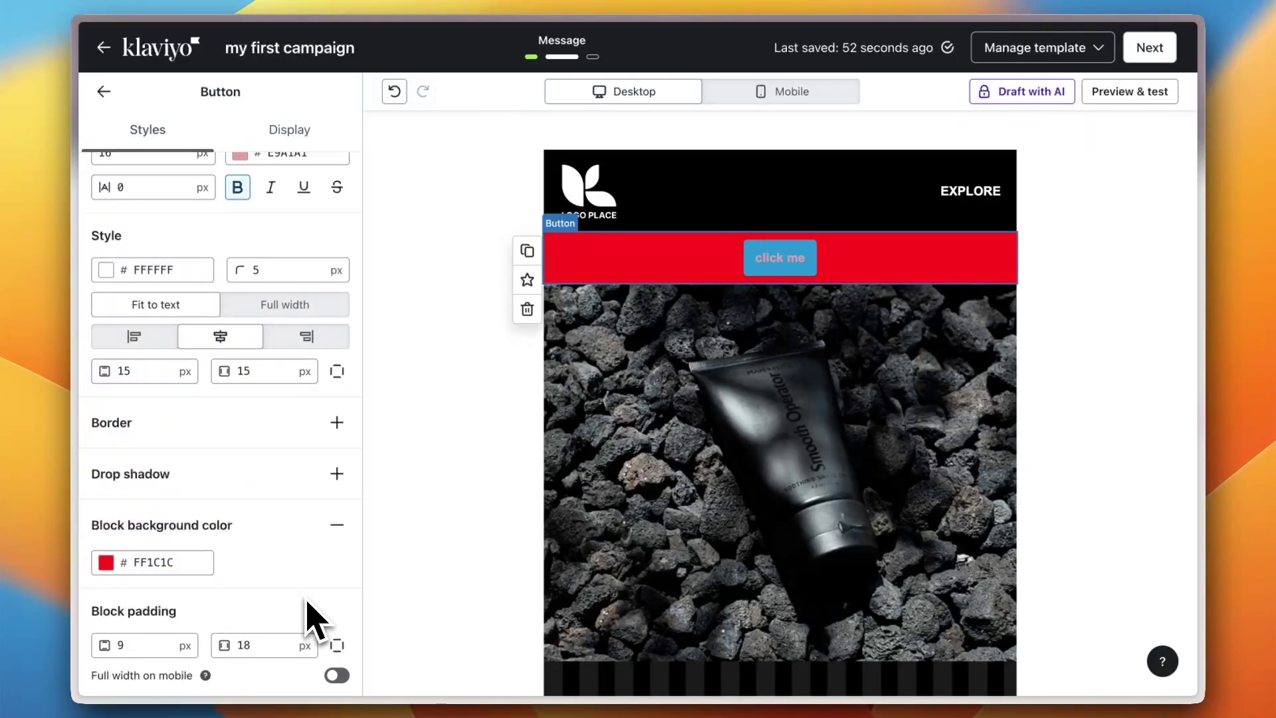
Step: Replace the logo in the black header with the "cat on a tree" image uploaded from the Downloads folder
scroll(307, 600, up, 3)
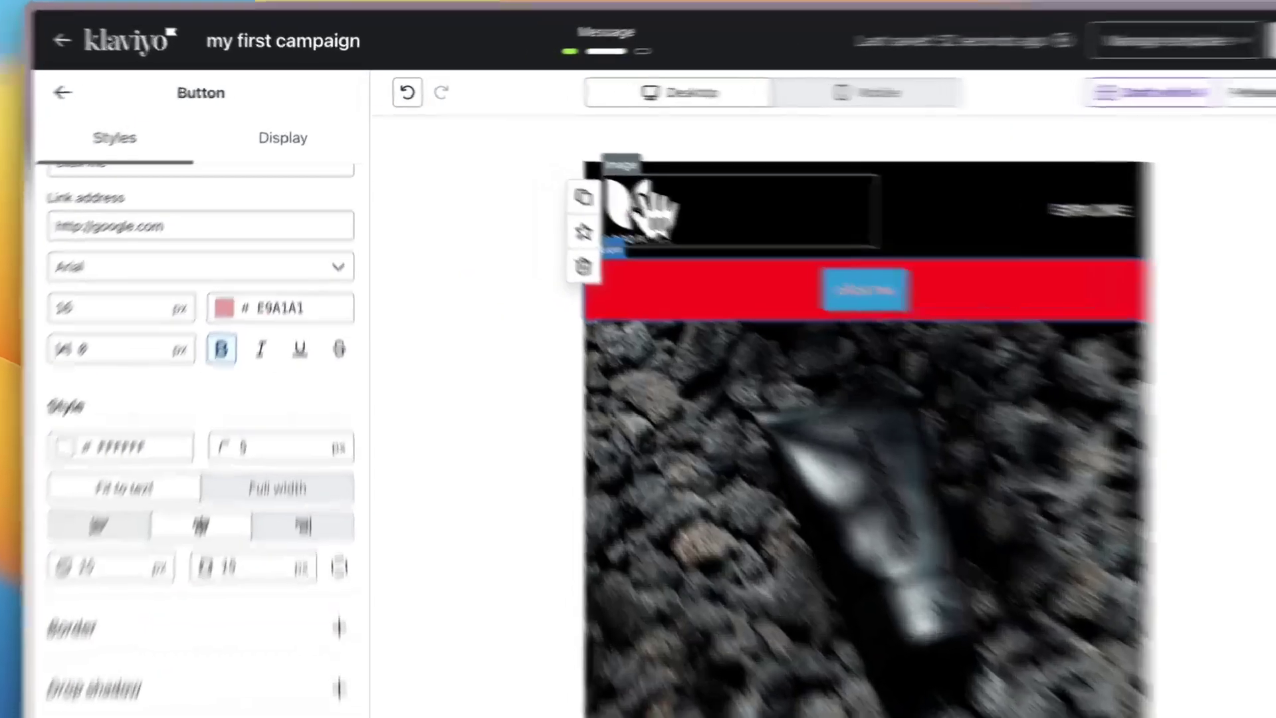
click(605, 188)
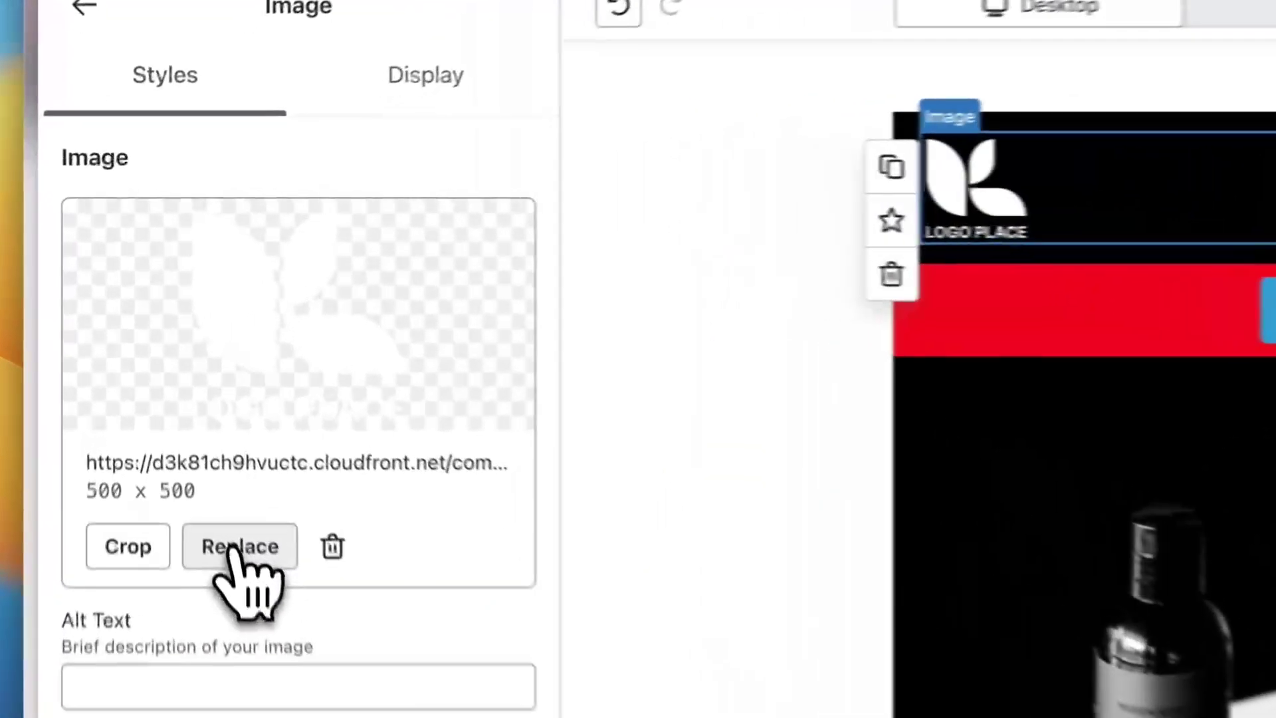
click(188, 388)
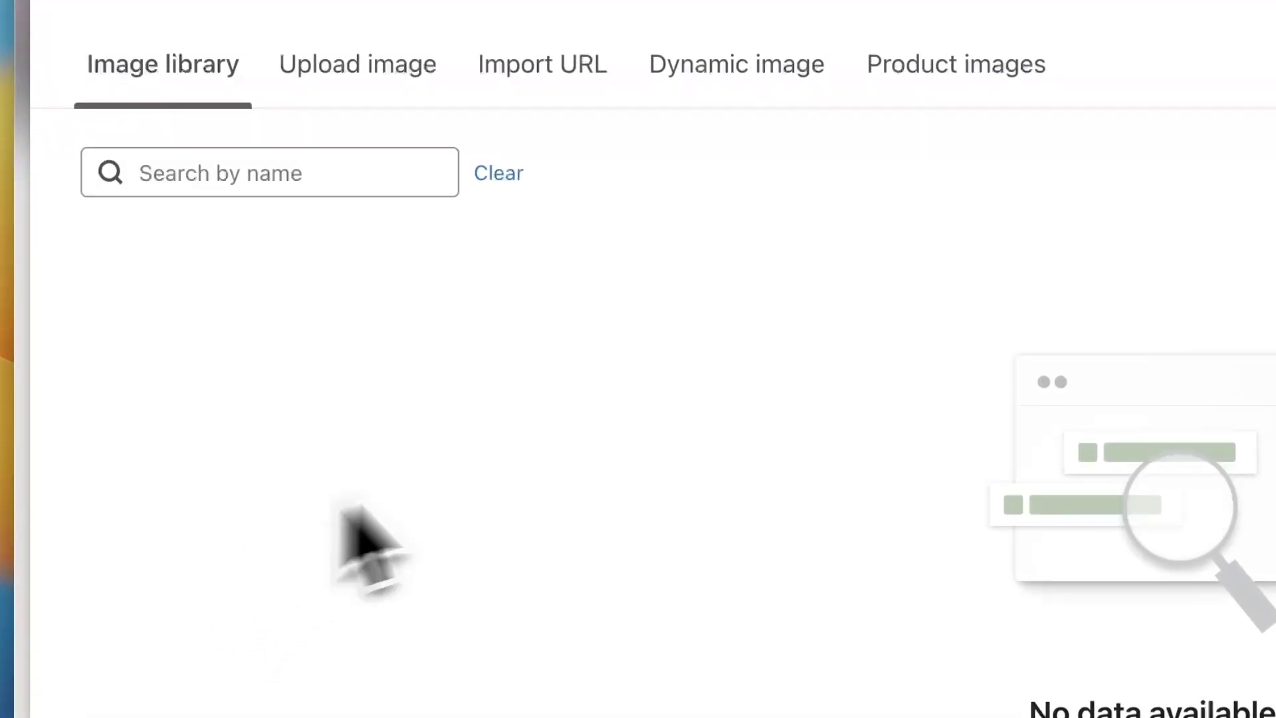
click(371, 71)
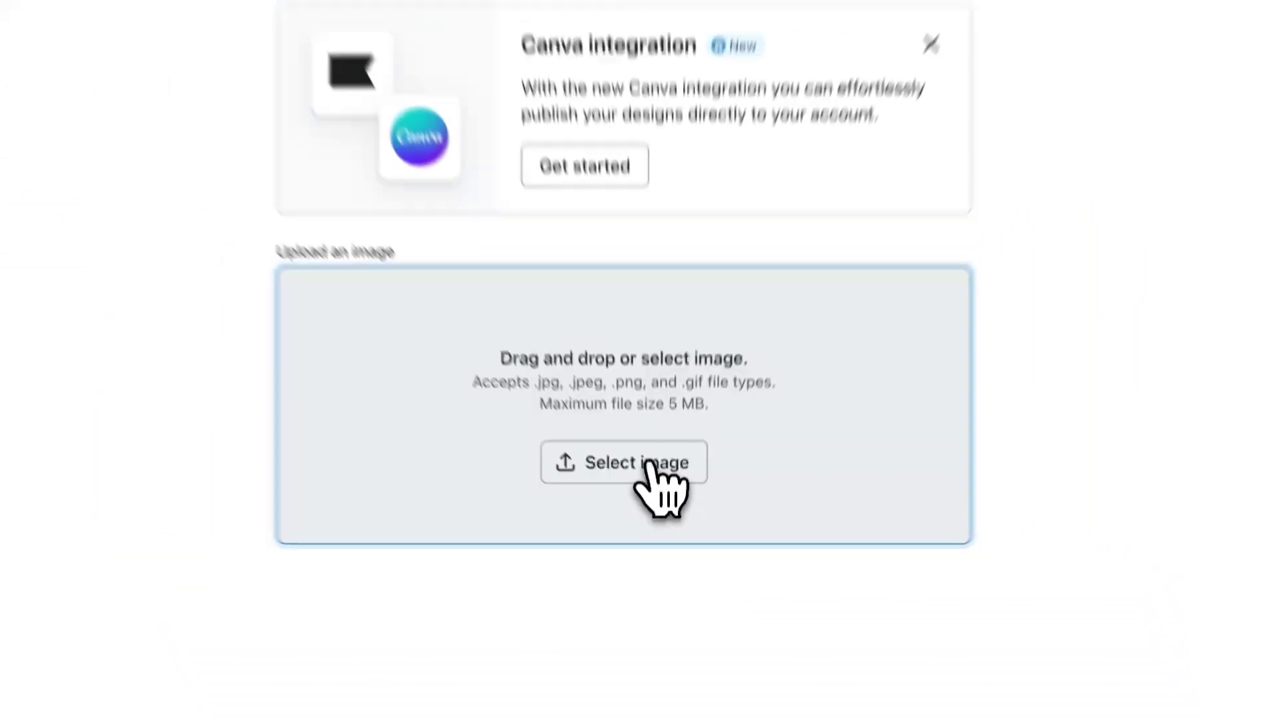
click(640, 397)
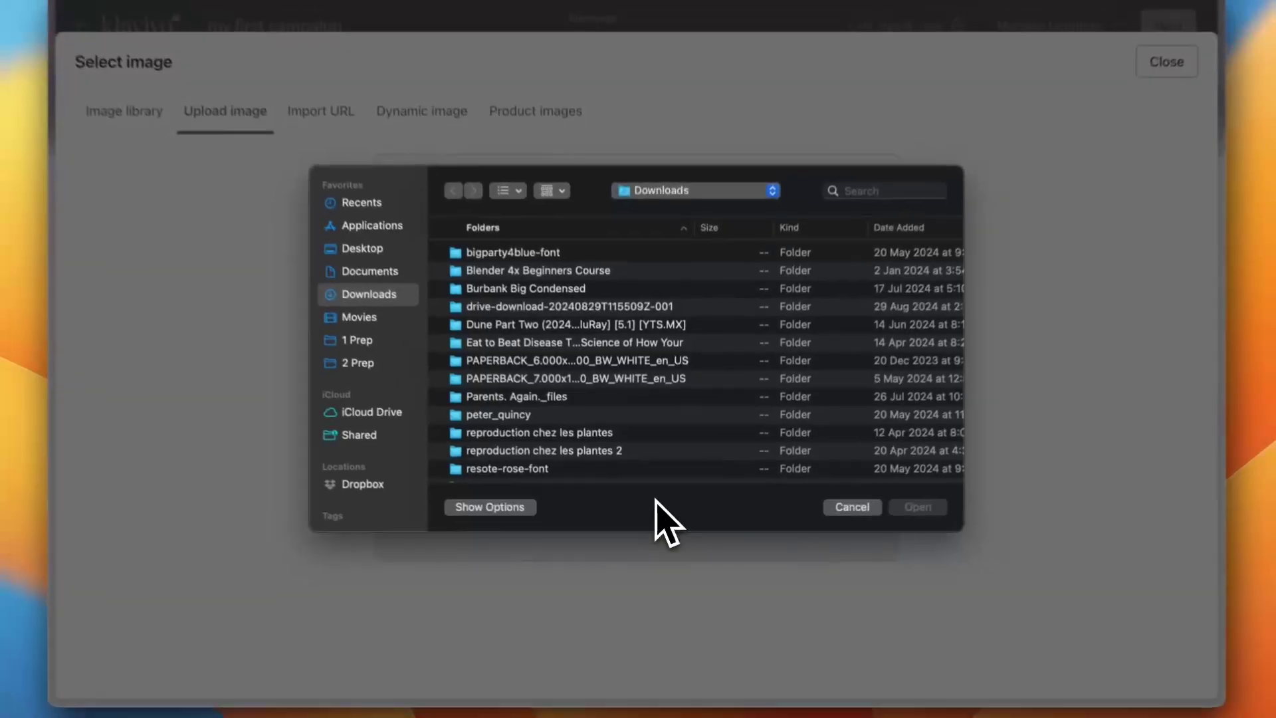
scroll(616, 399, down, 15)
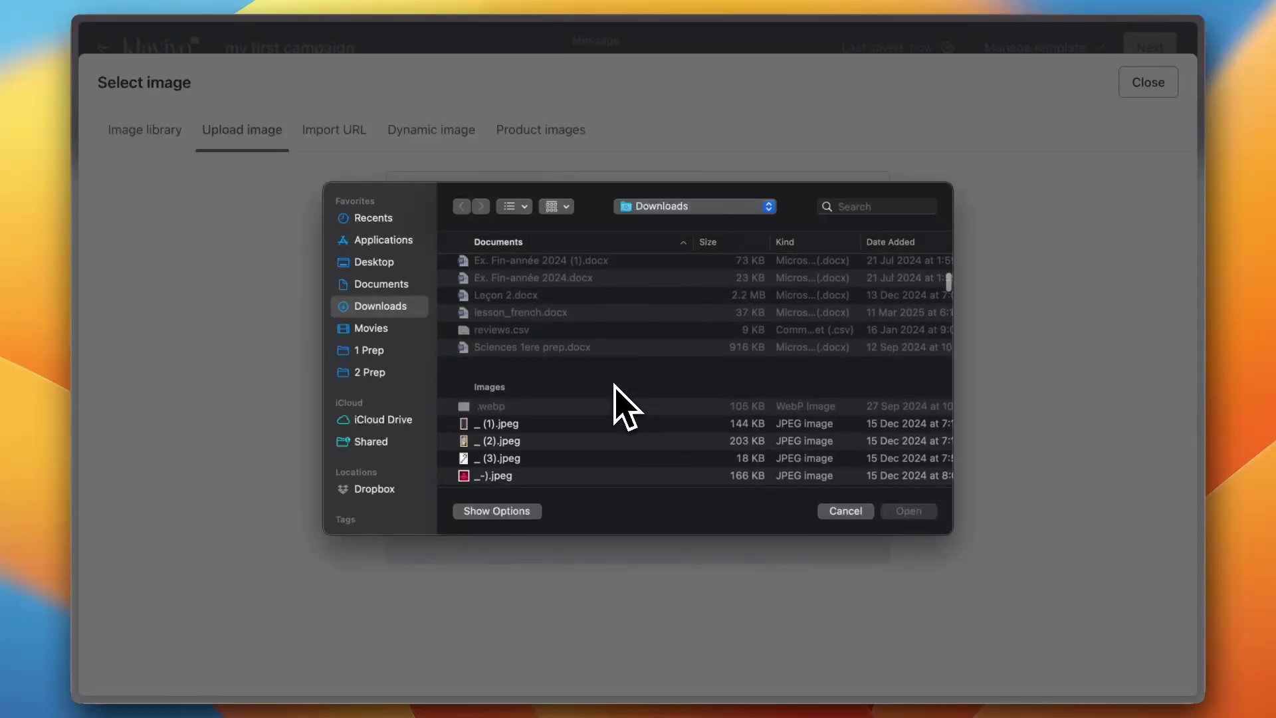
click(615, 413)
click(908, 510)
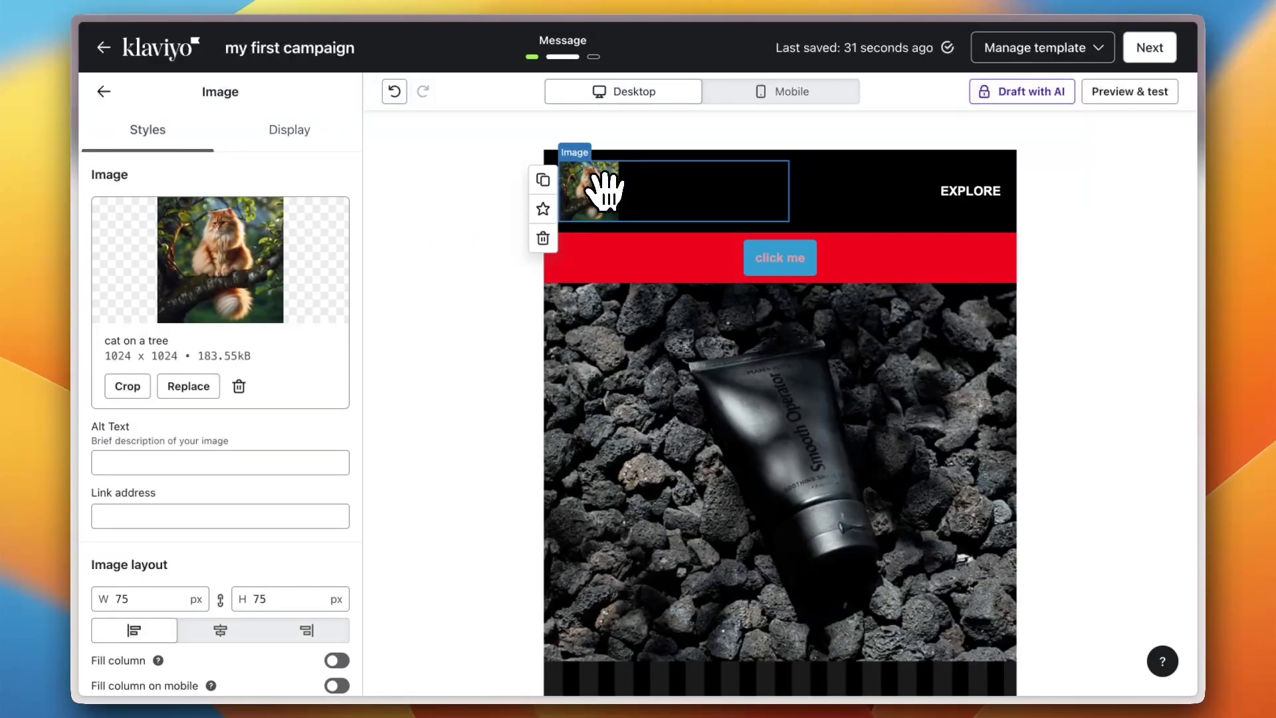
Step: Replace the main product image below the red button block with the uploaded file "_ (3).jpeg"
scroll(655, 271, down, 2)
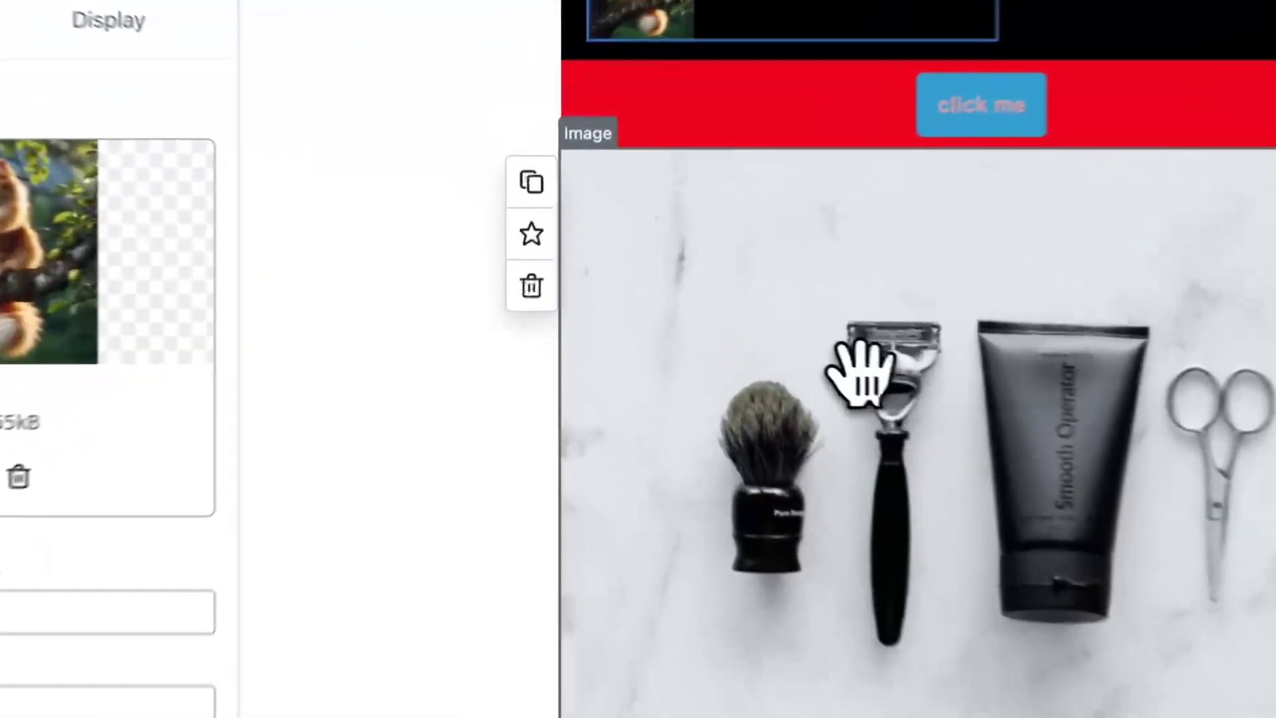
click(710, 328)
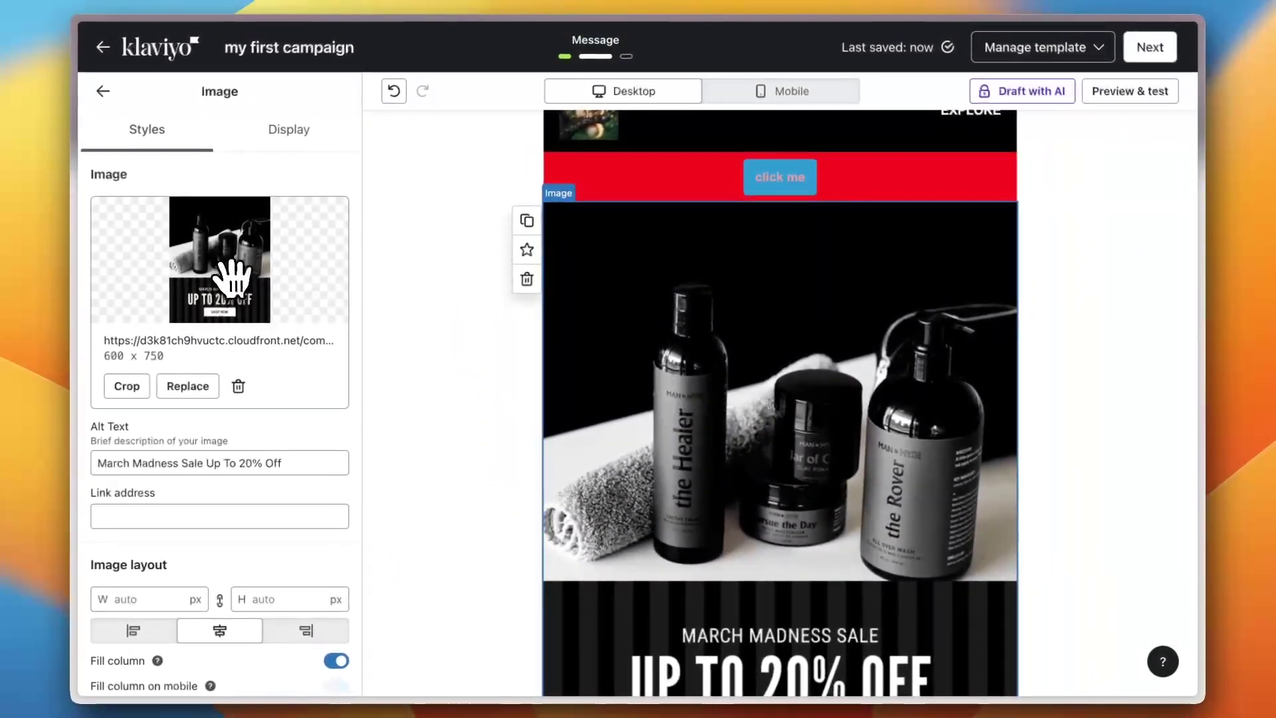
click(188, 387)
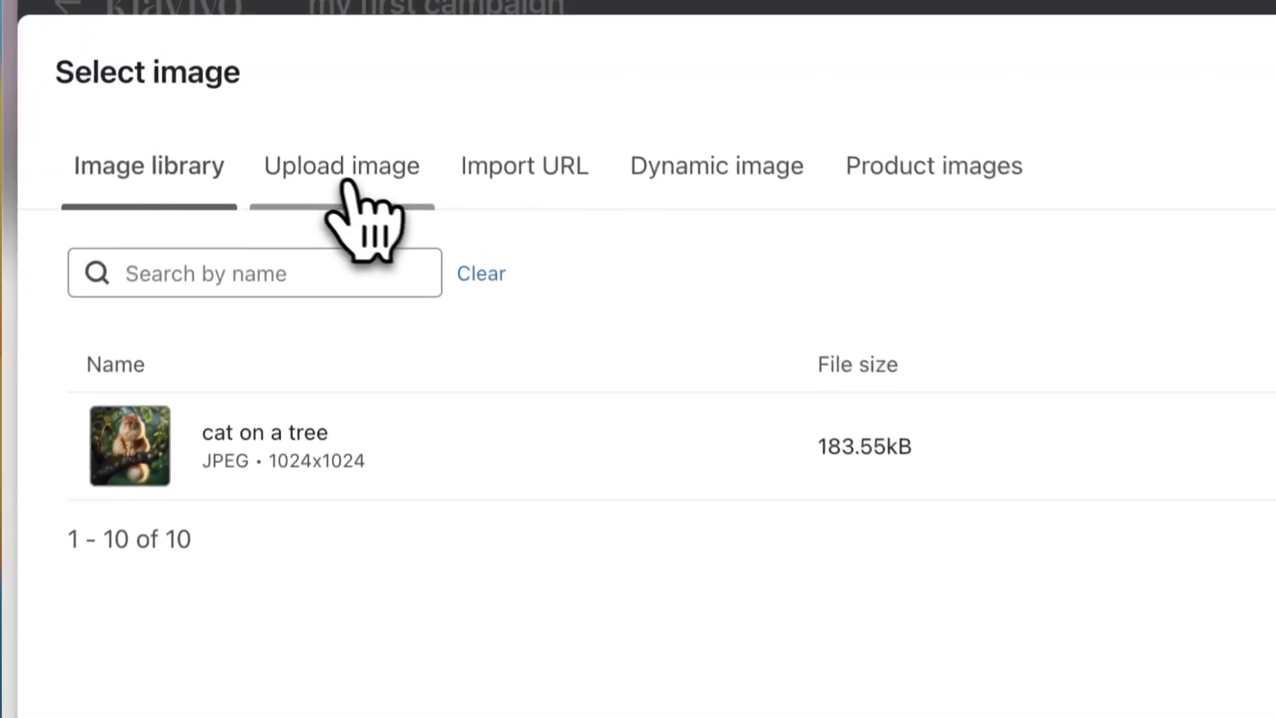
click(333, 77)
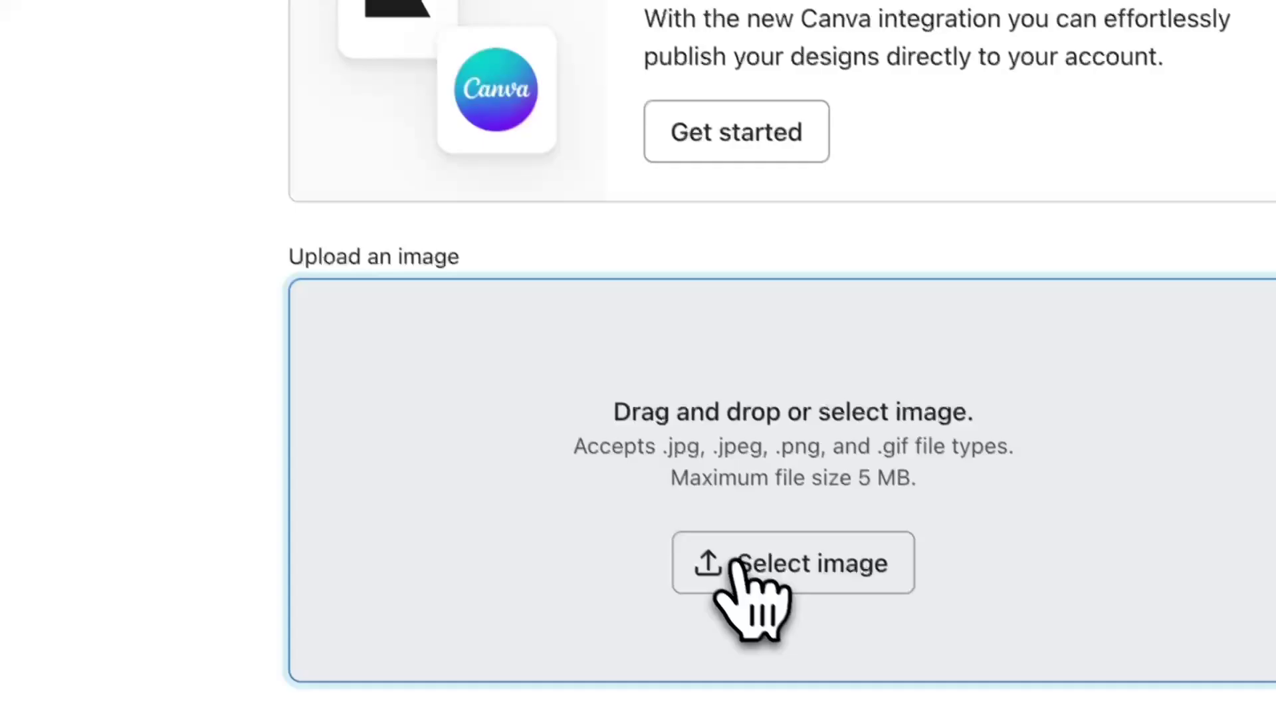
click(738, 562)
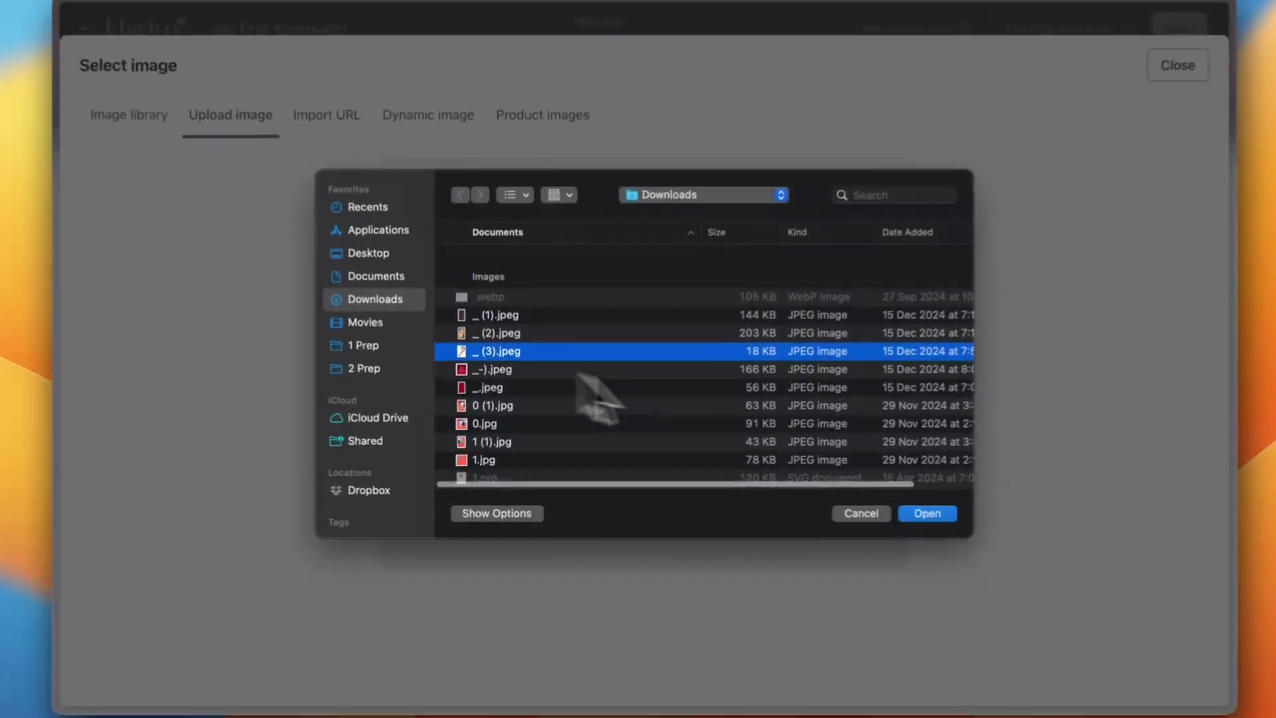
click(921, 514)
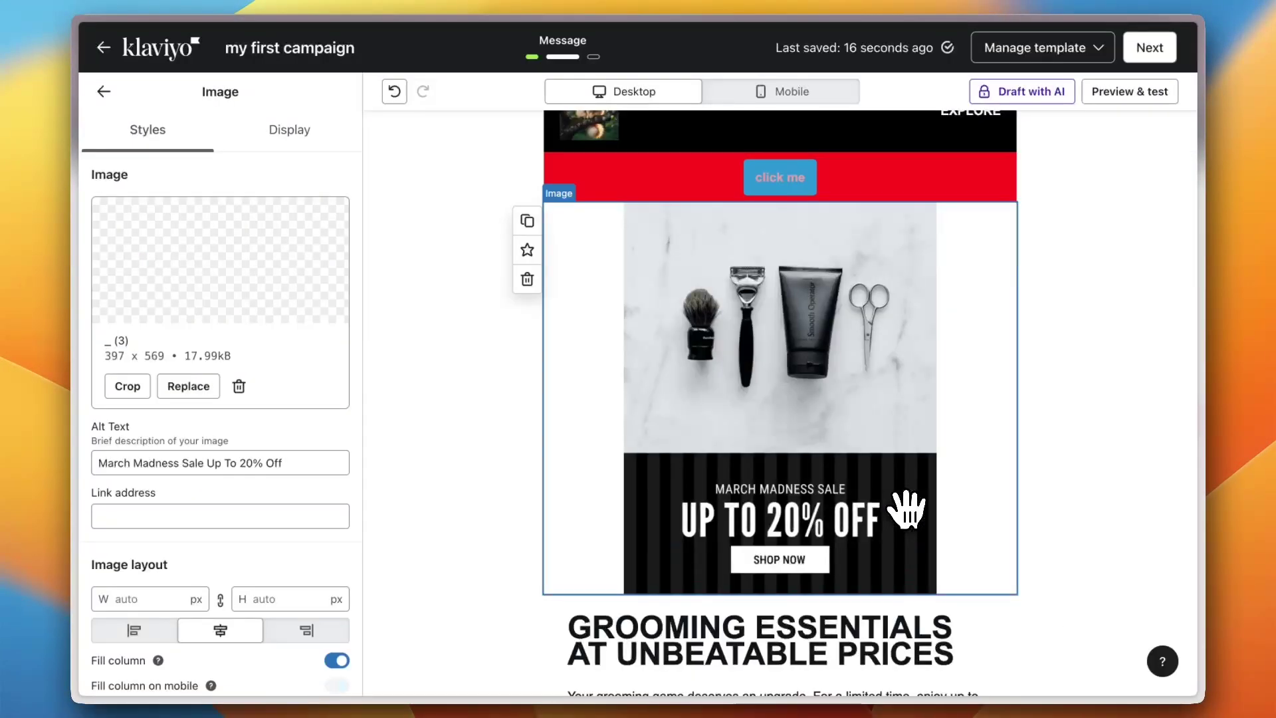
Step: Replace the "Grooming essentials at unbeatable prices" heading with "awesome deal! don't miss it"
scroll(670, 344, down, 5)
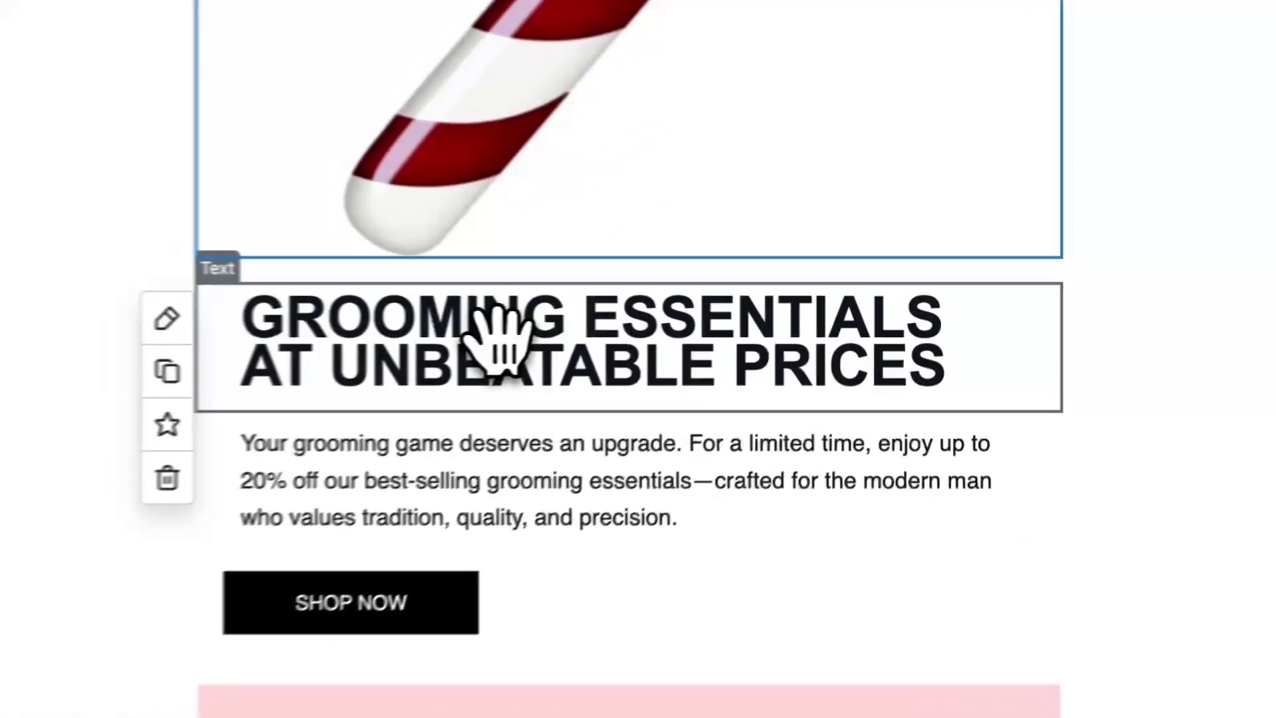
click(701, 345)
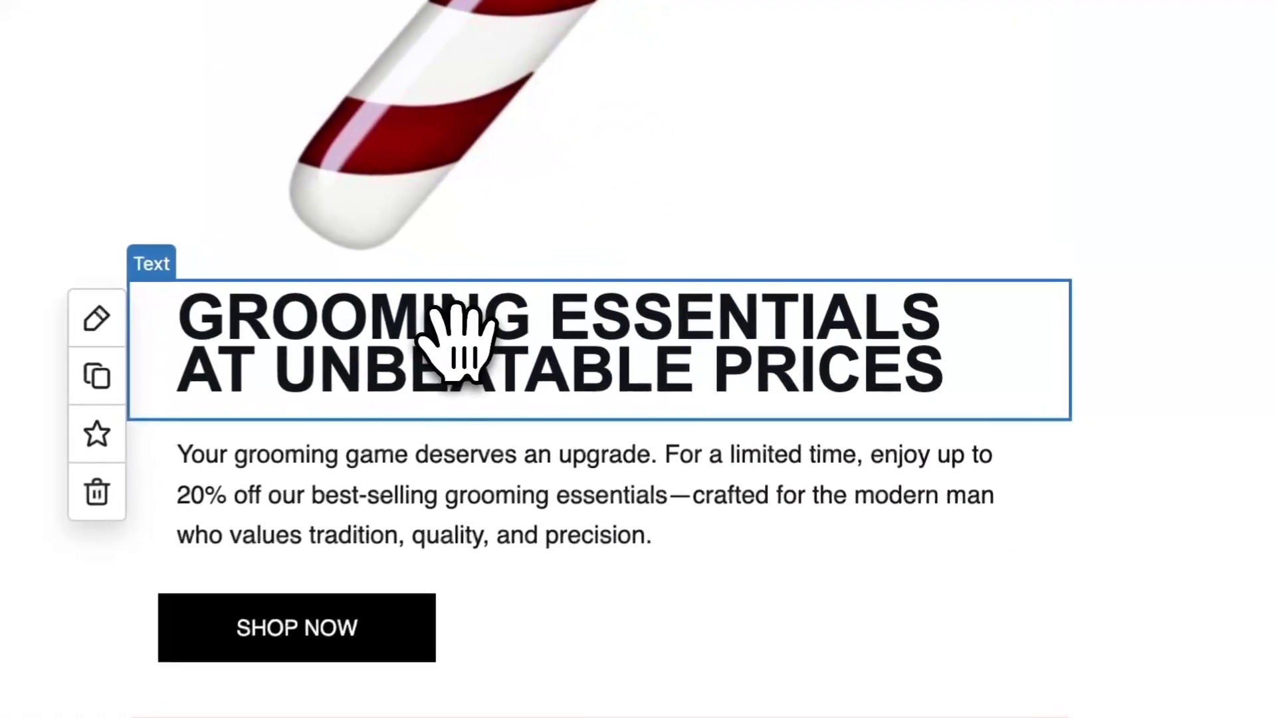
double_click(724, 359)
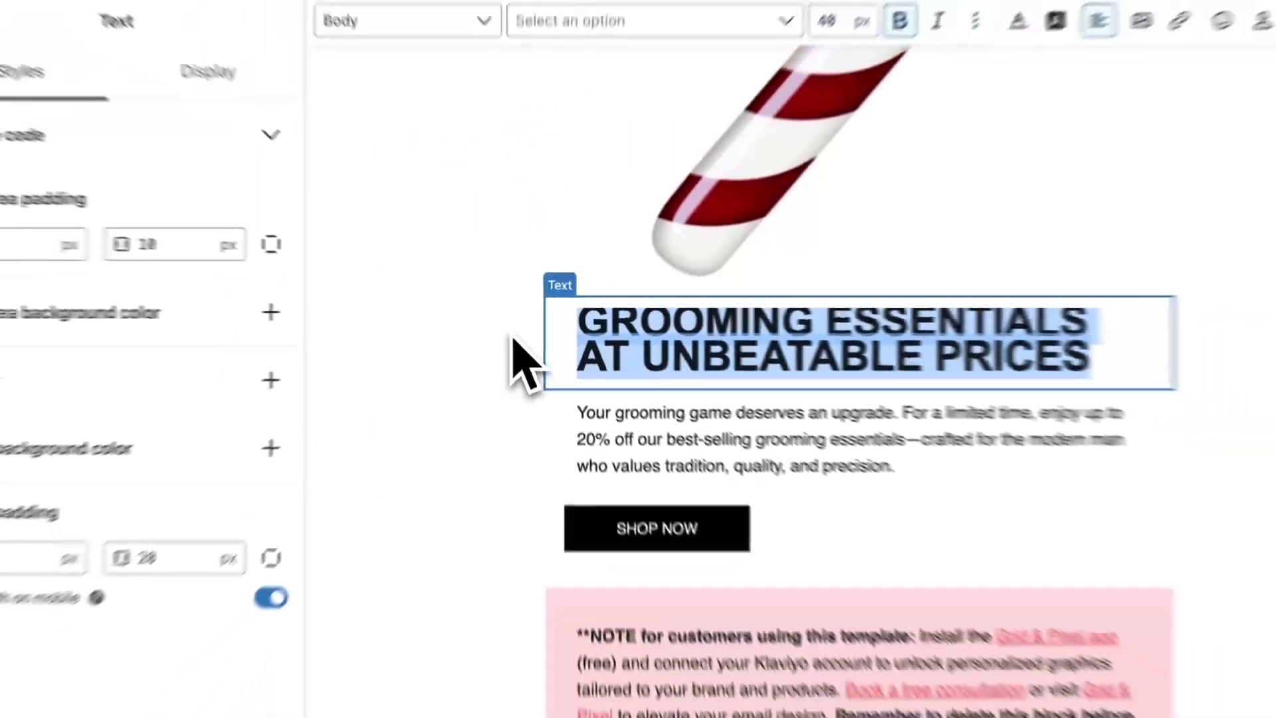
text(awesome deal! dont miss it)
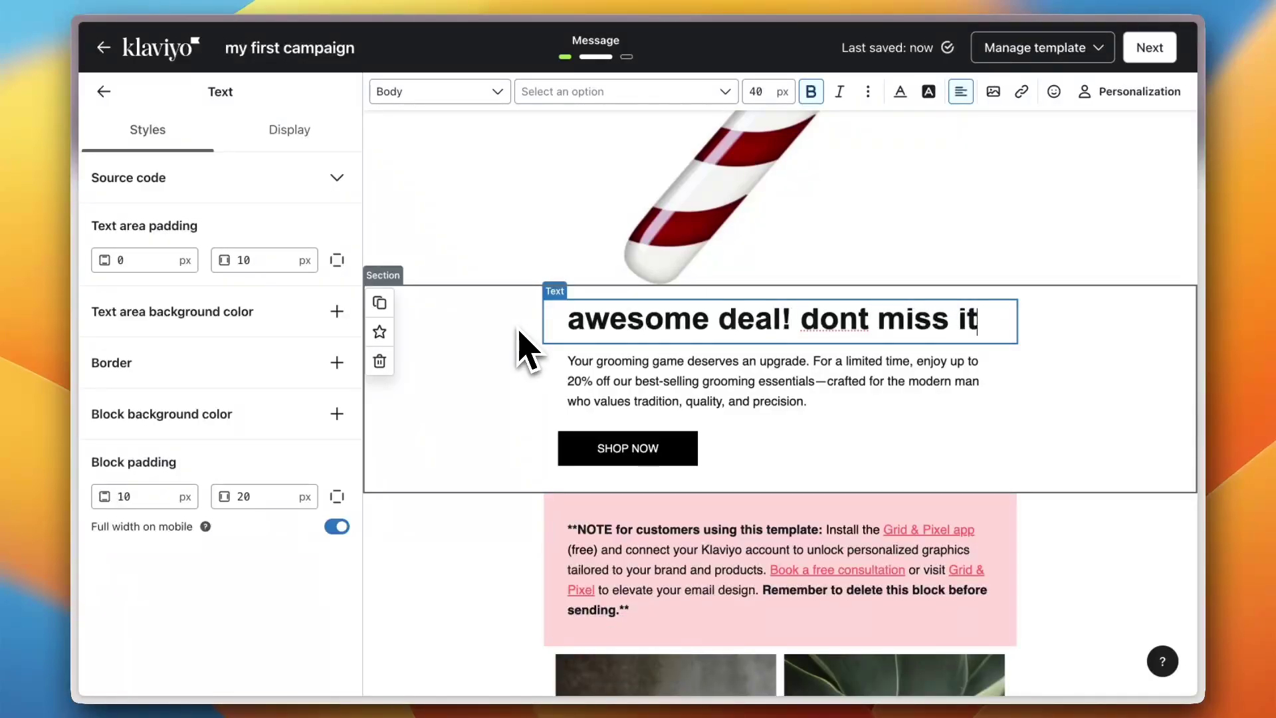
click(858, 320)
text(')
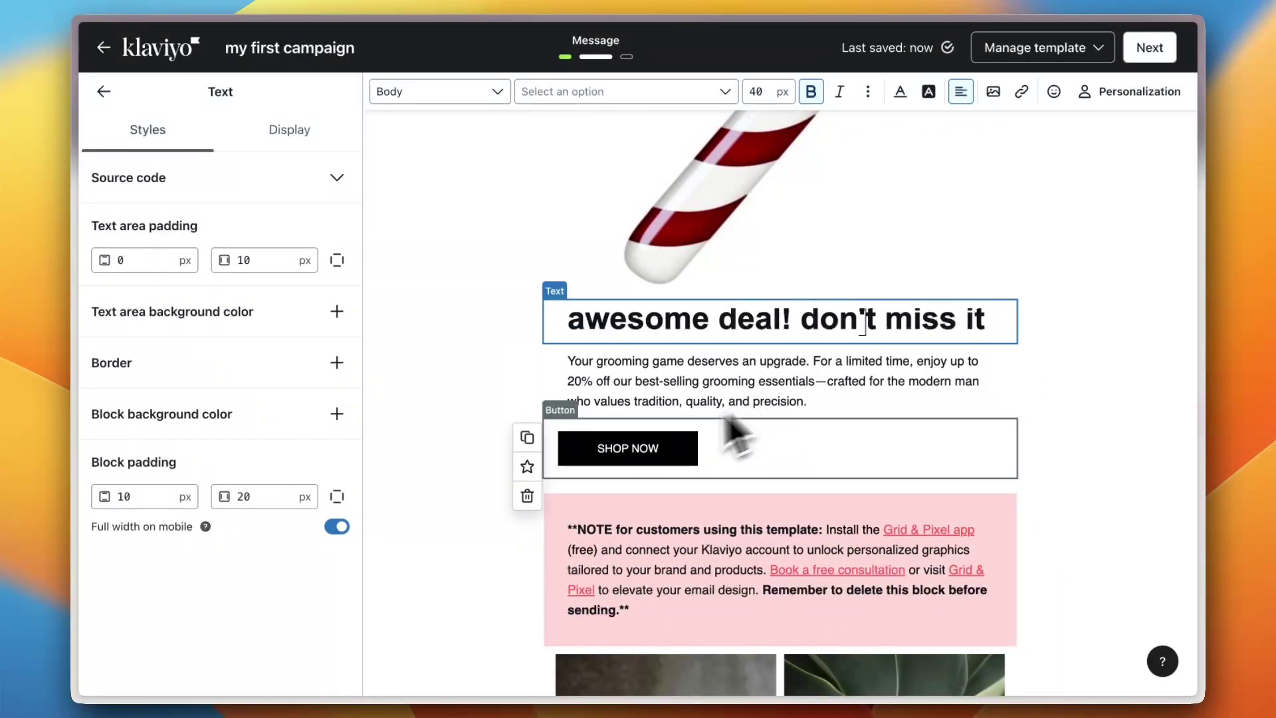
Step: Inspect the SHOP NOW button's settings and the Instagram and Facebook link fields of the footer's social links block
click(690, 457)
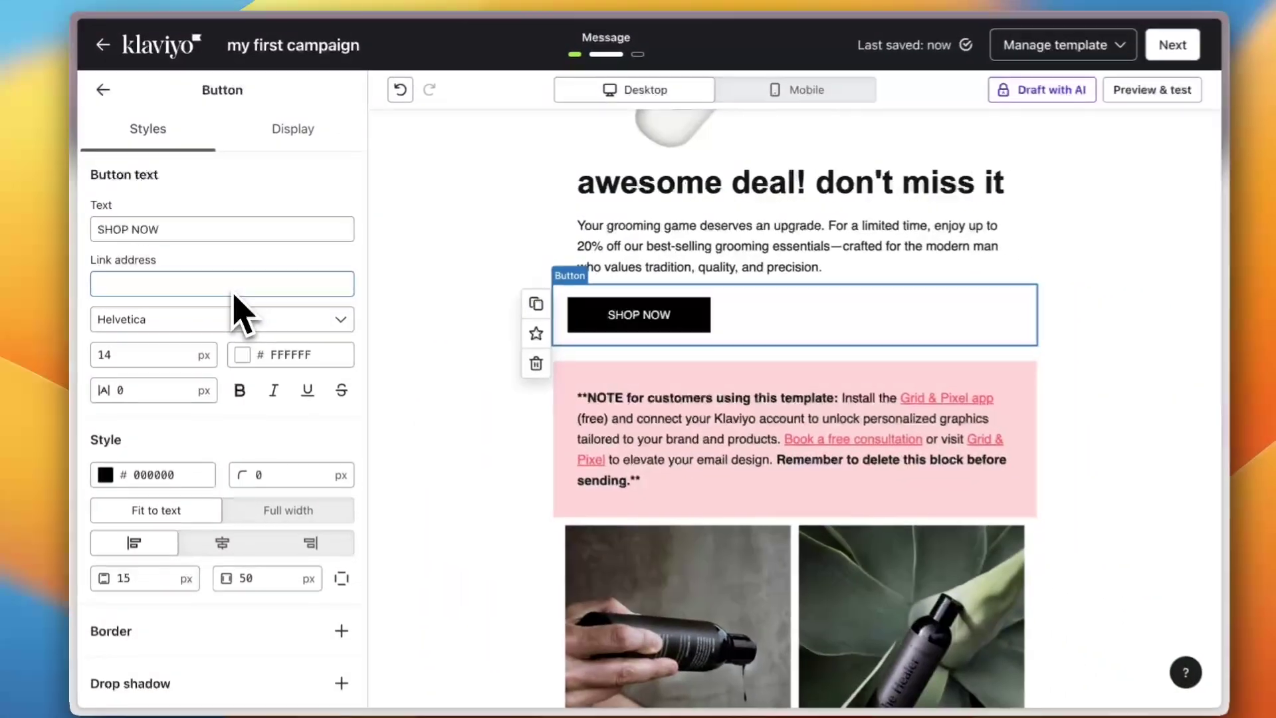
scroll(631, 408, down, 3)
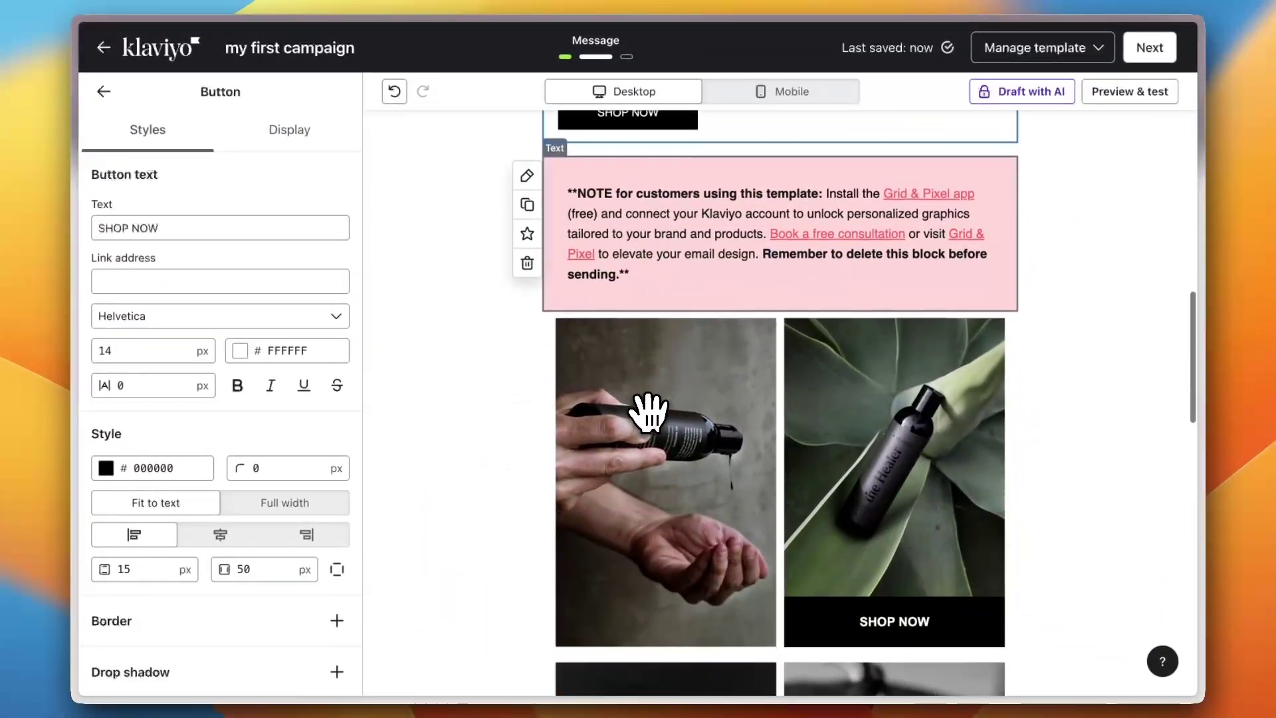
scroll(794, 431, down, 15)
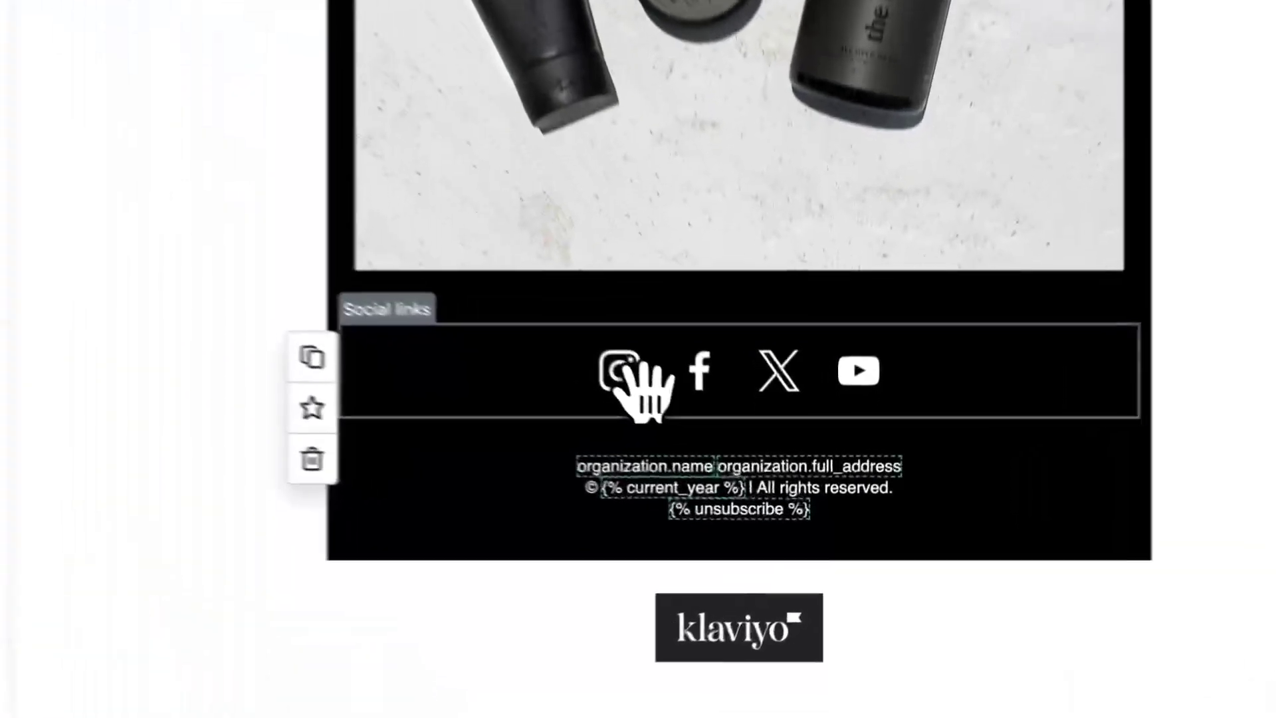
click(720, 447)
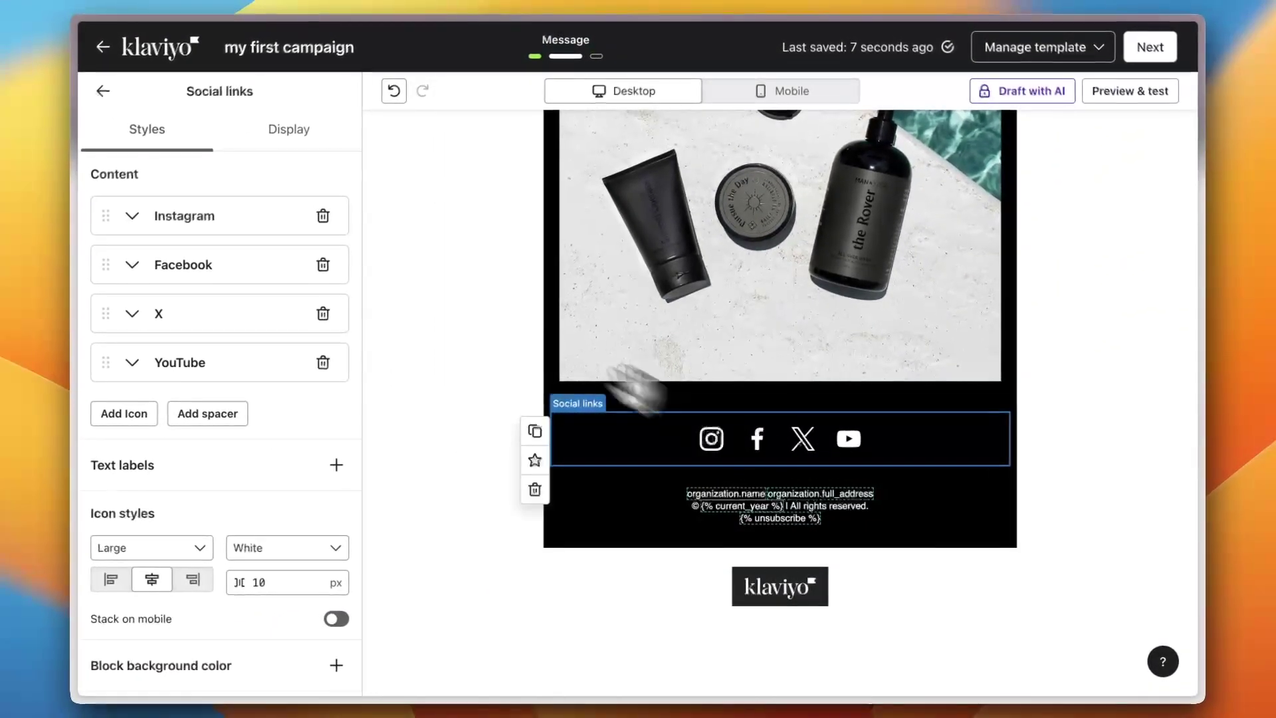
click(133, 216)
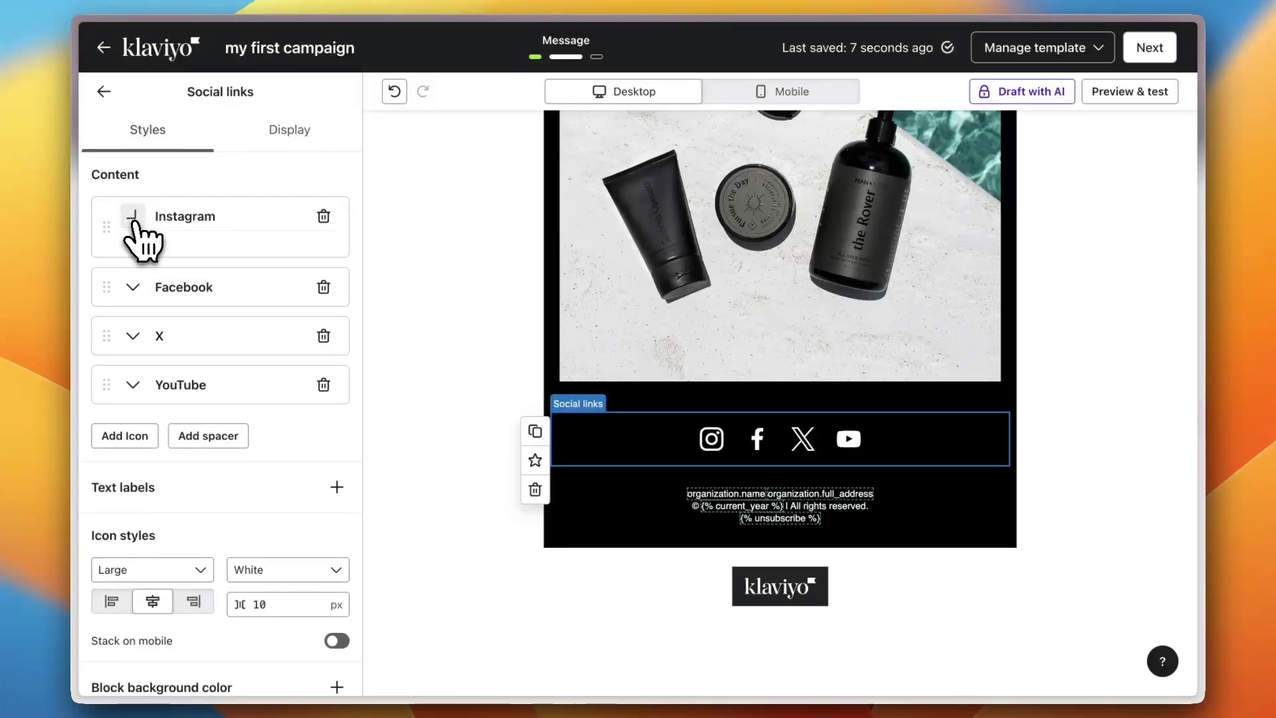
click(134, 353)
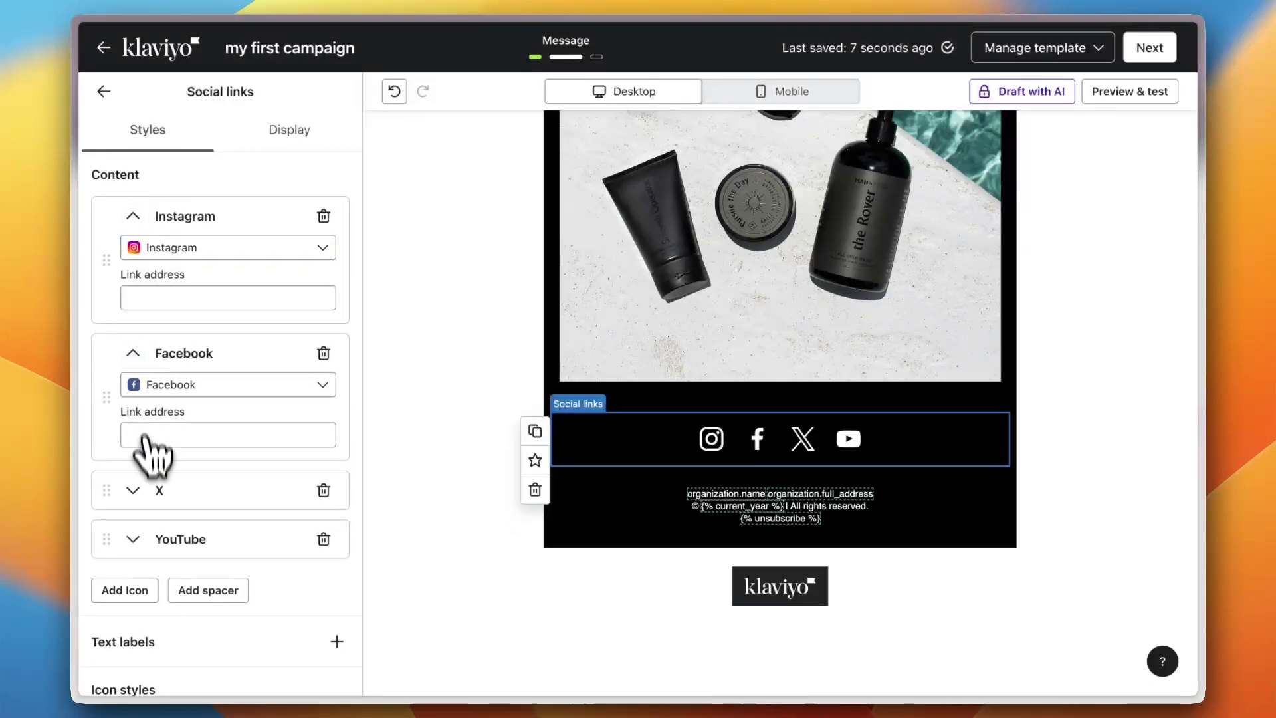
Step: Move the social links block from the footer to directly above the pool and sunglasses product image
scroll(142, 495, down, 3)
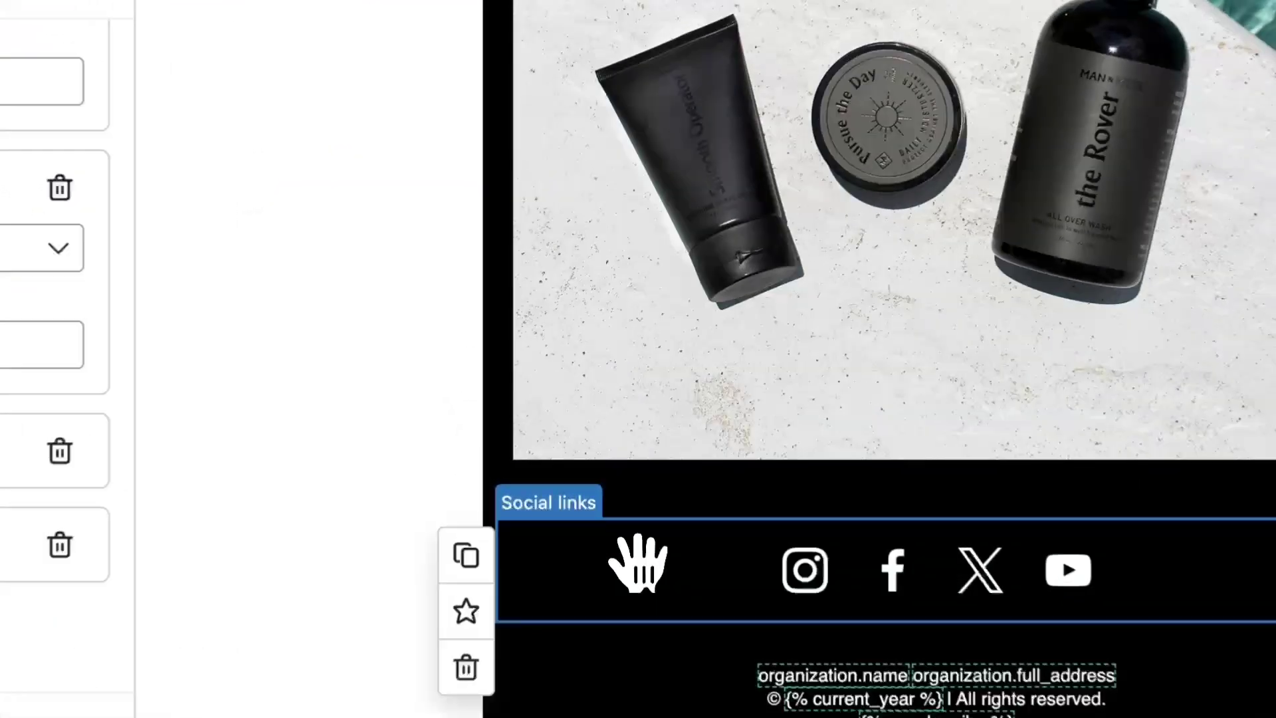
drag(622, 427, 620, 225)
drag(630, 178, 628, 469)
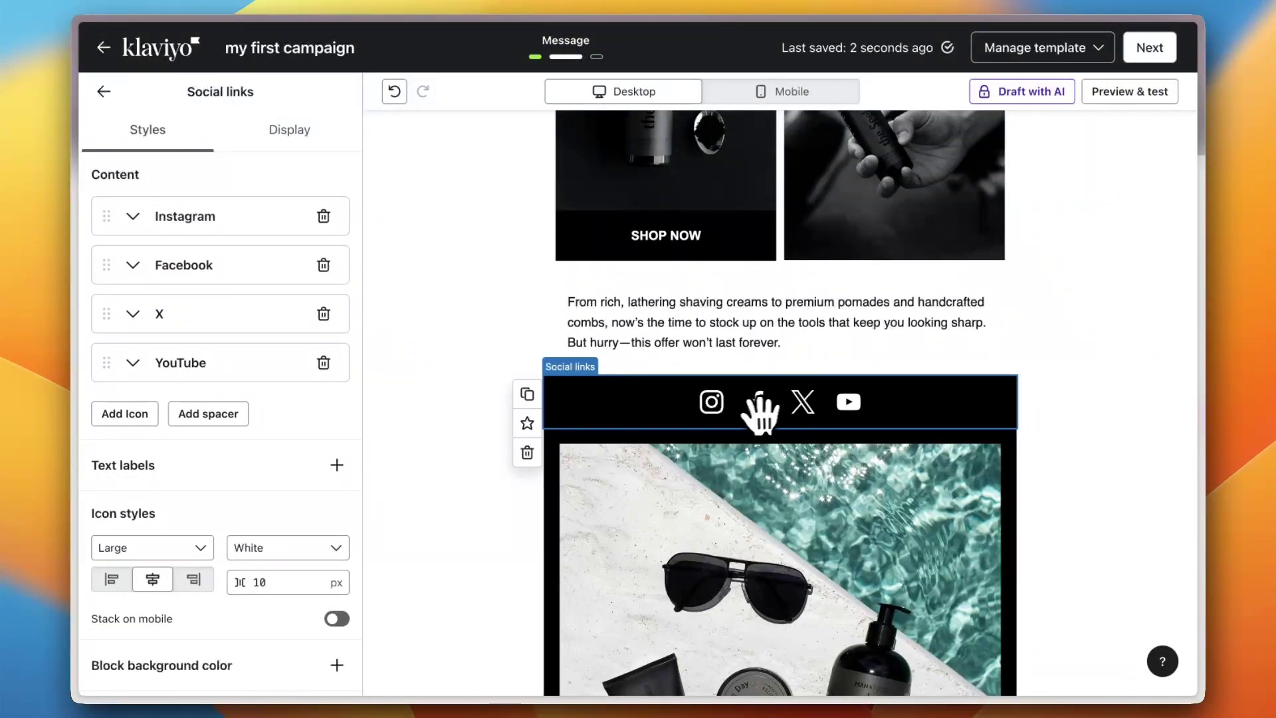
Step: Check the edited layout, open the email's desktop preview and test the "click me" button's link
scroll(807, 407, down, 8)
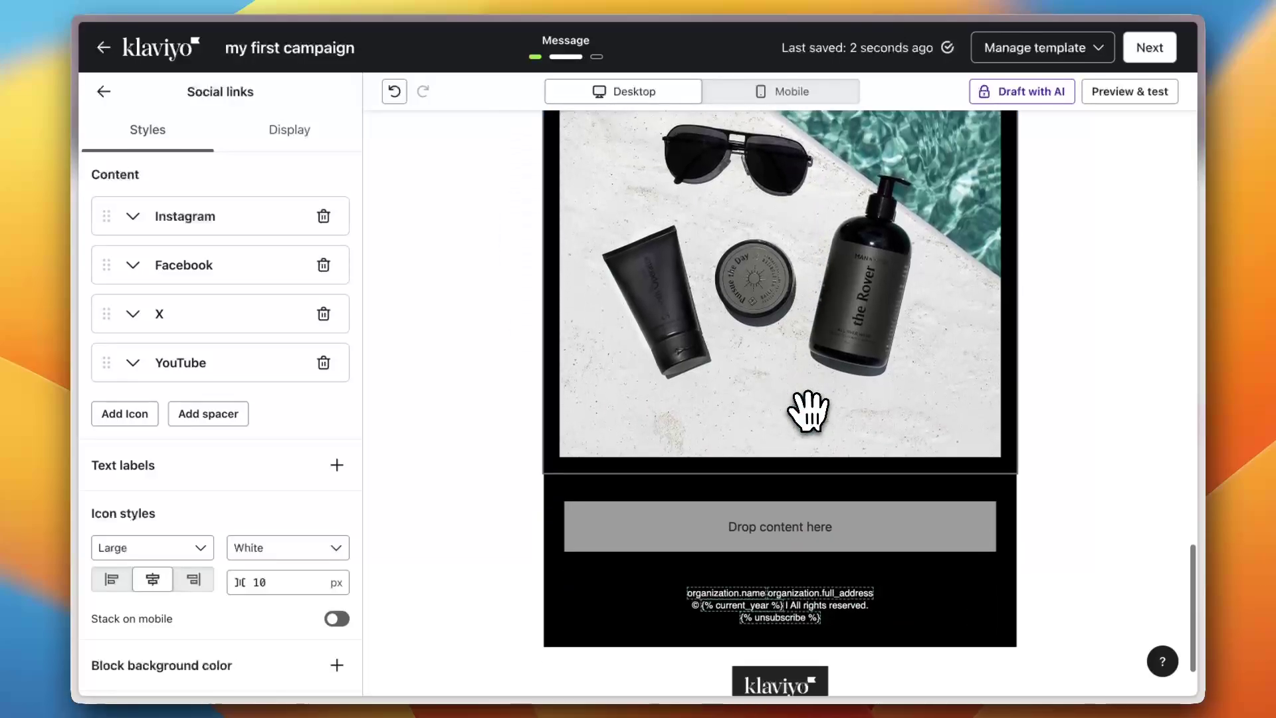
scroll(808, 409, up, 15)
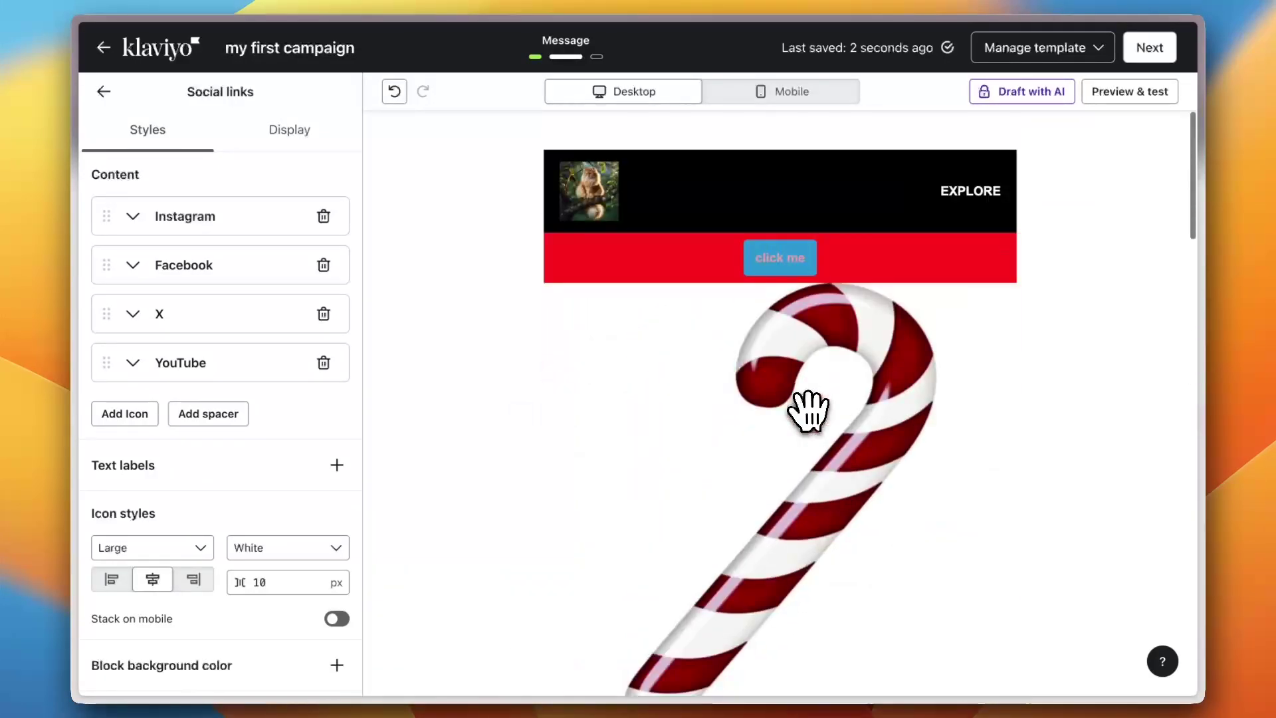
scroll(808, 409, down, 5)
scroll(807, 409, up, 5)
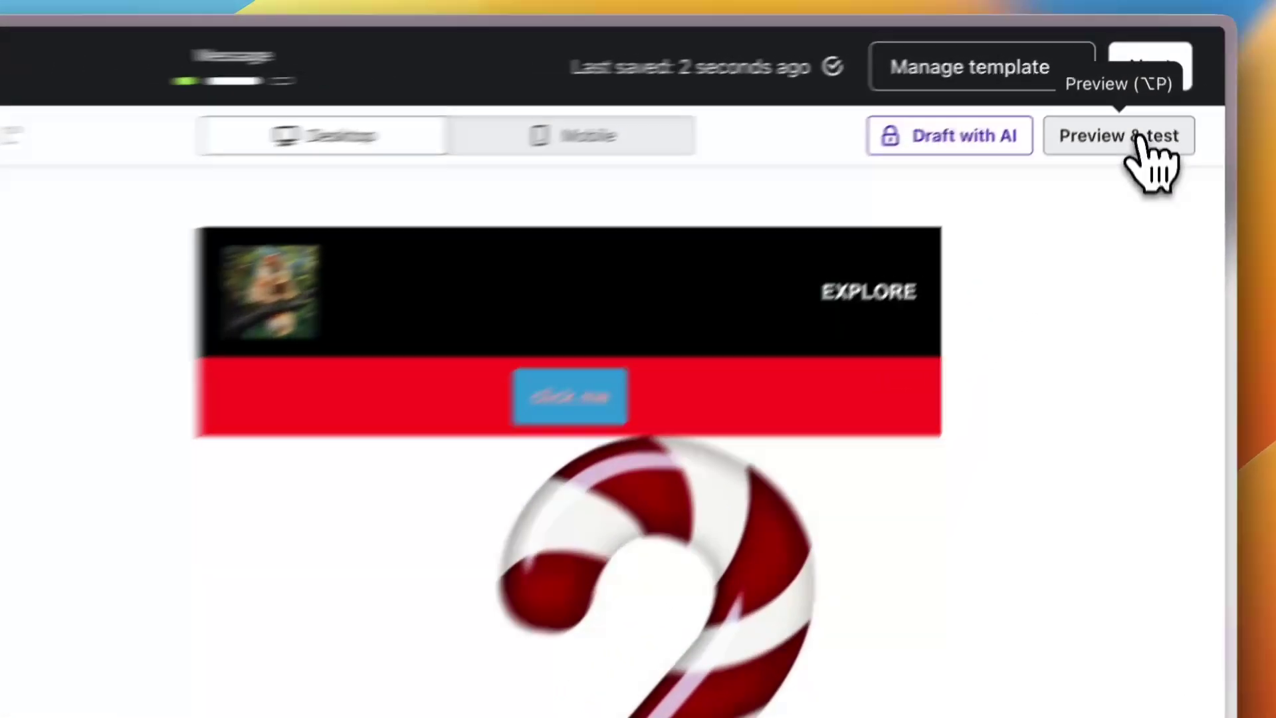
click(1145, 93)
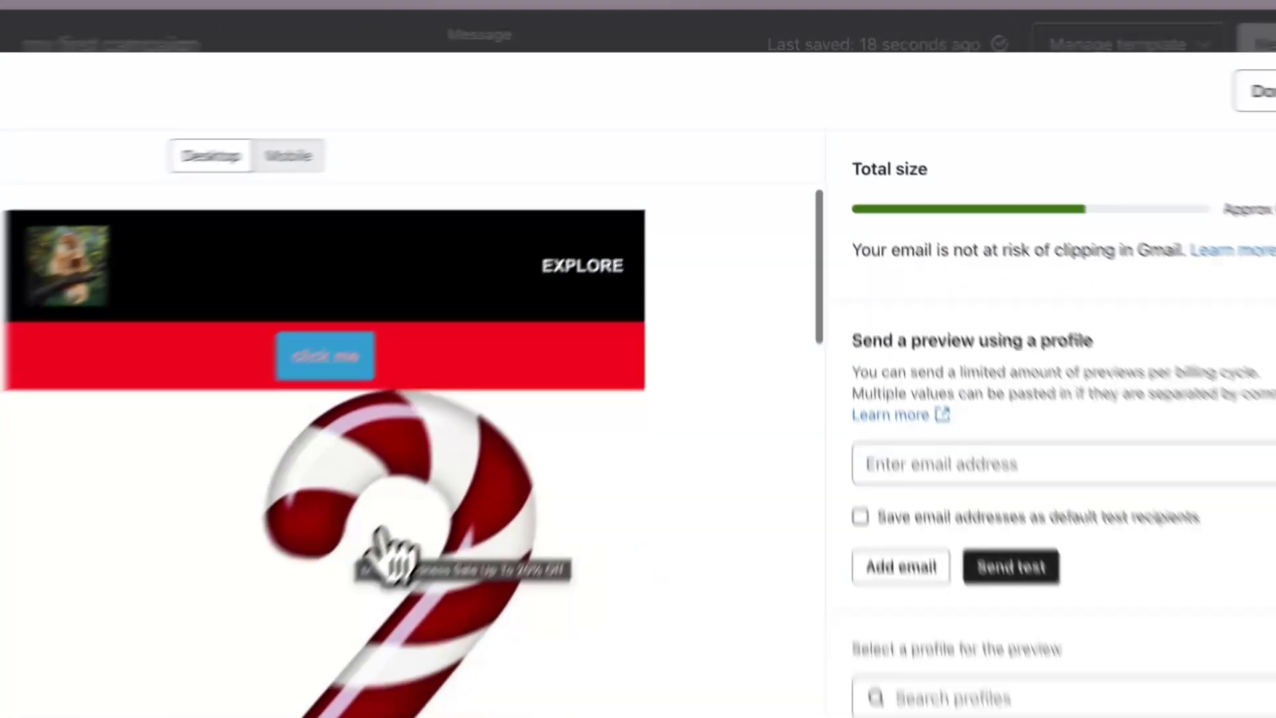
scroll(116, 531, down, 2)
scroll(103, 533, up, 2)
scroll(100, 531, down, 2)
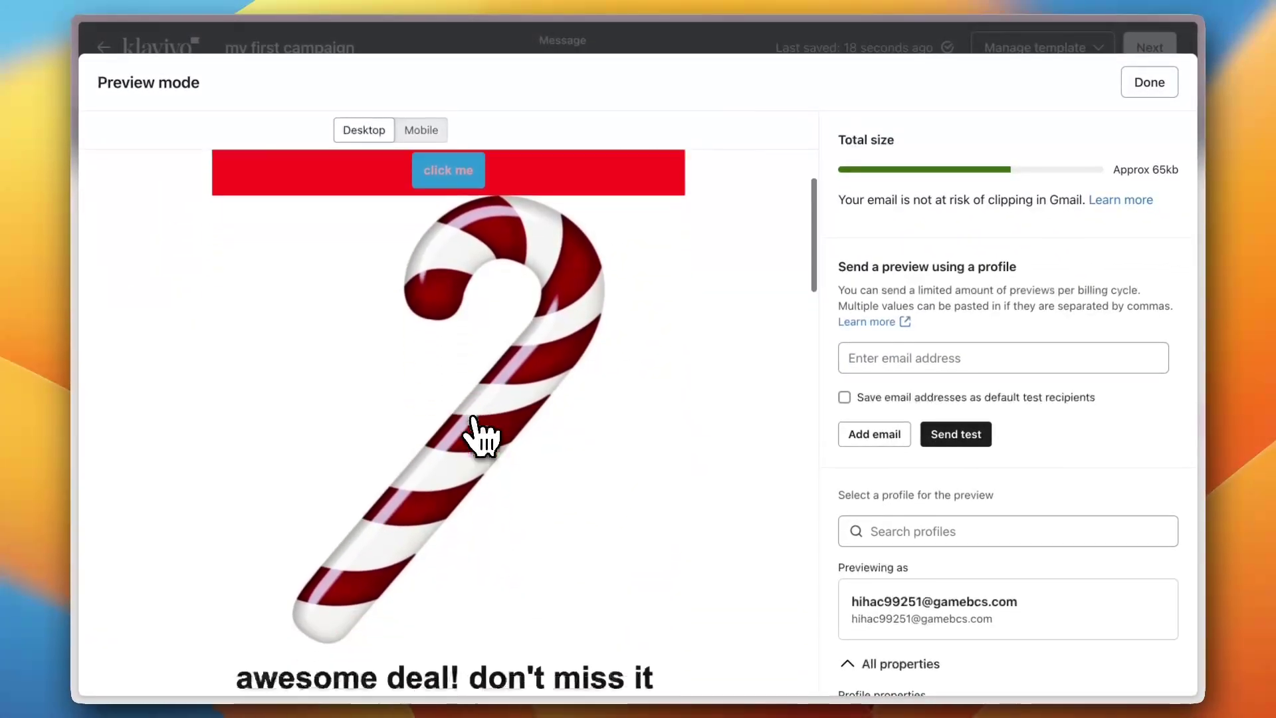
scroll(473, 419, up, 2)
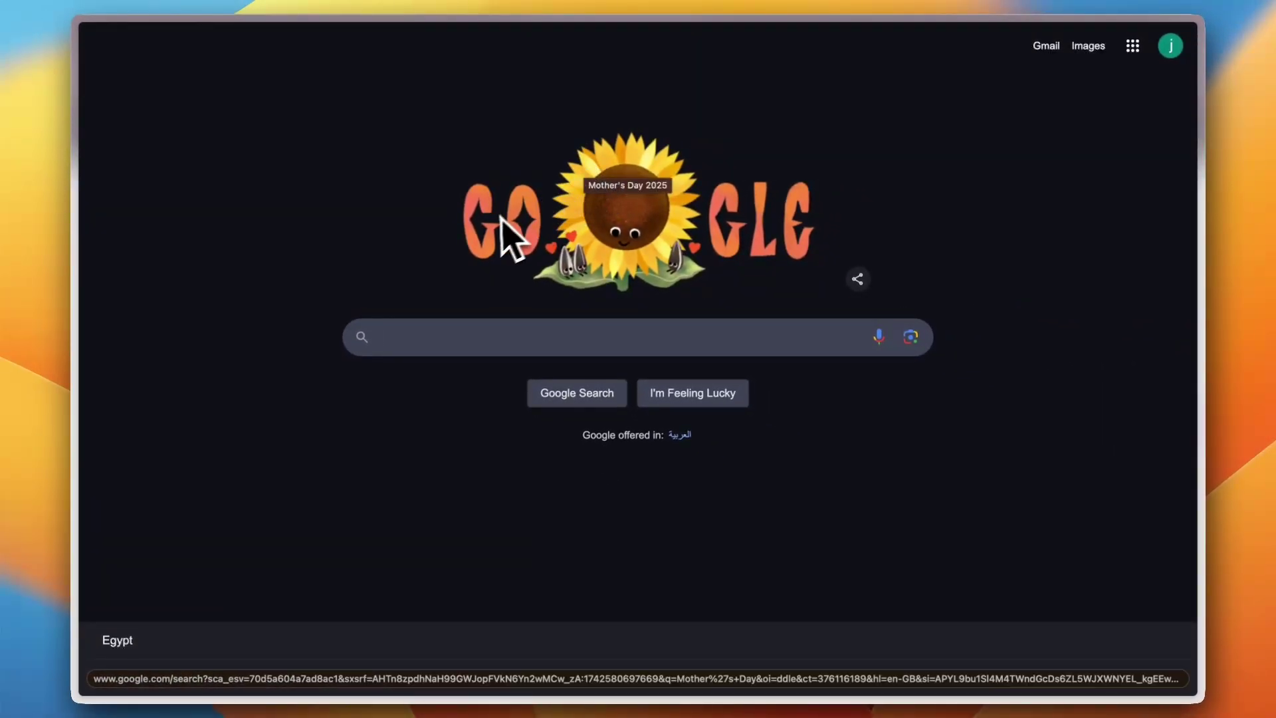
Step: Return to the campaign's browser tab and look through the whole email in the preview
mouse_move(80, 262)
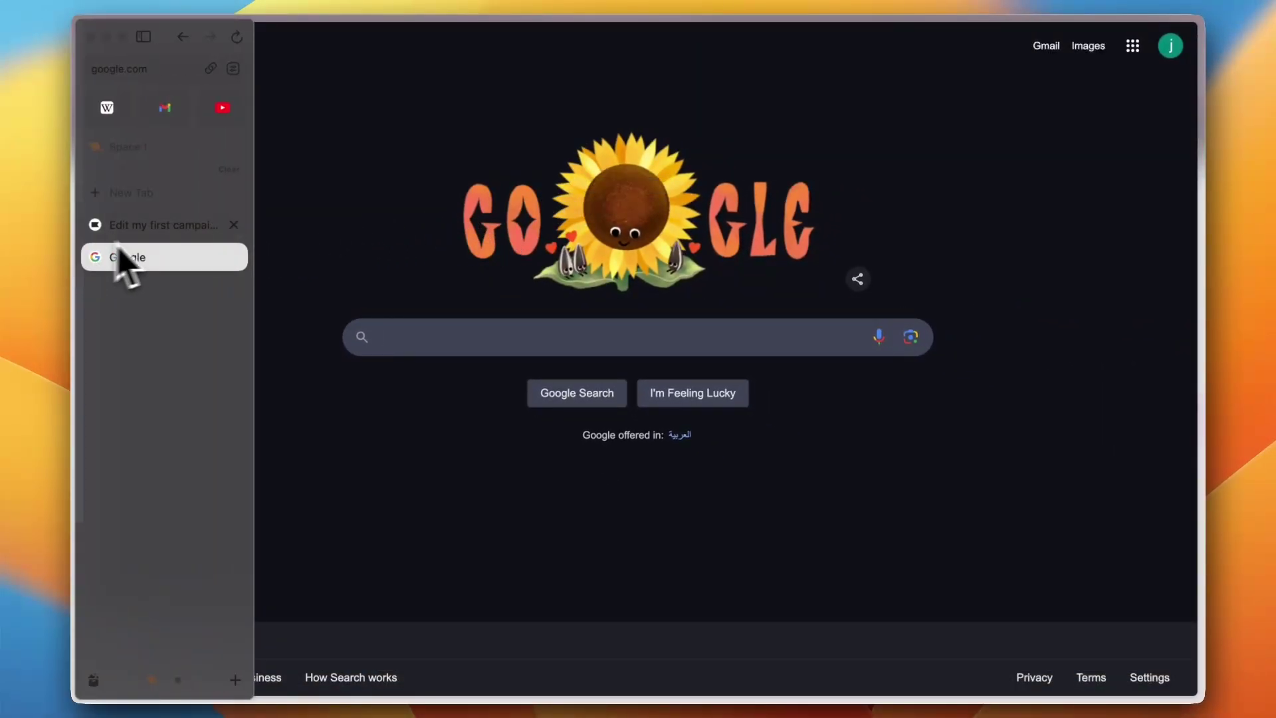
click(167, 229)
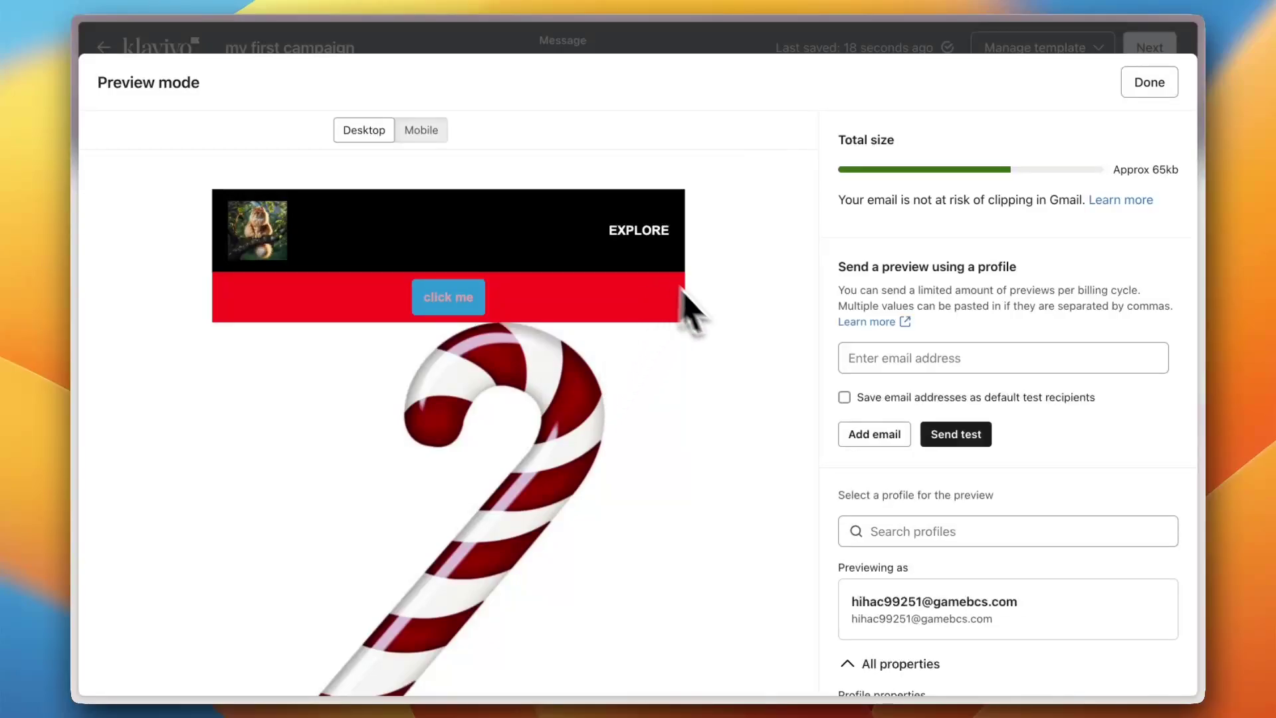
scroll(573, 452, down, 8)
scroll(577, 449, up, 8)
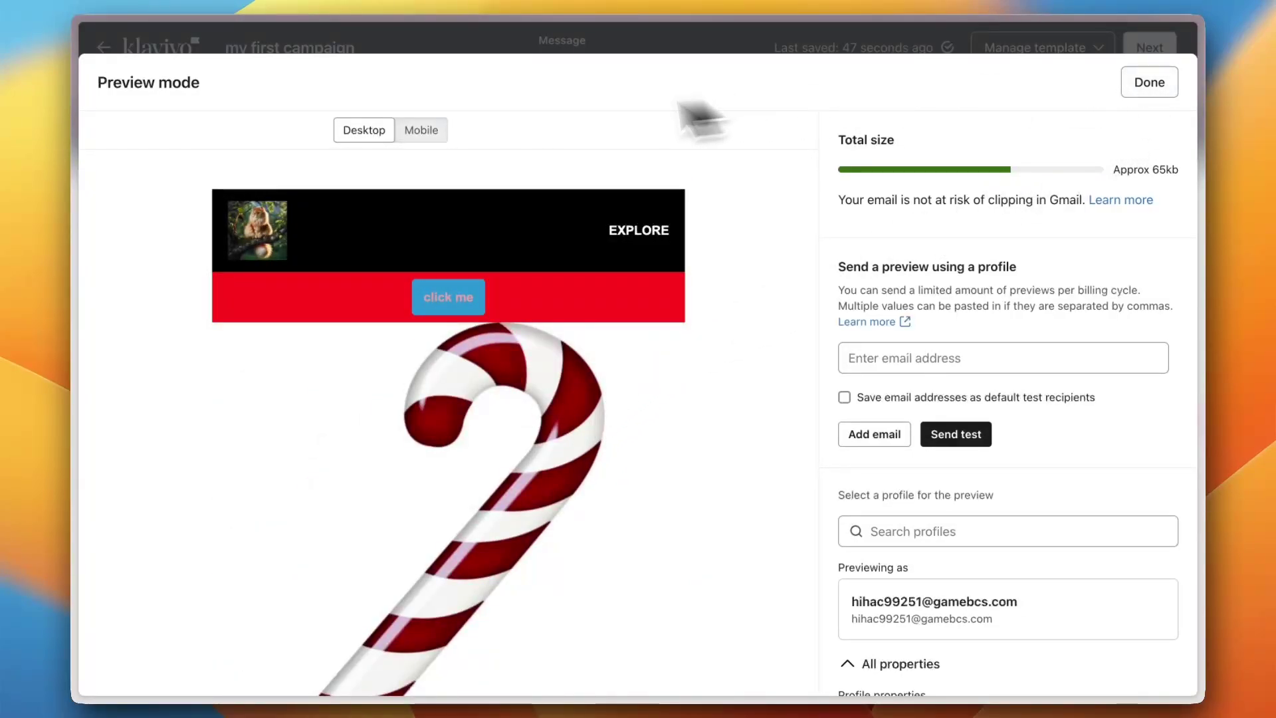
Step: Check the email's mobile preview, leave the preview mode and look through the whole layout in the editor
click(418, 132)
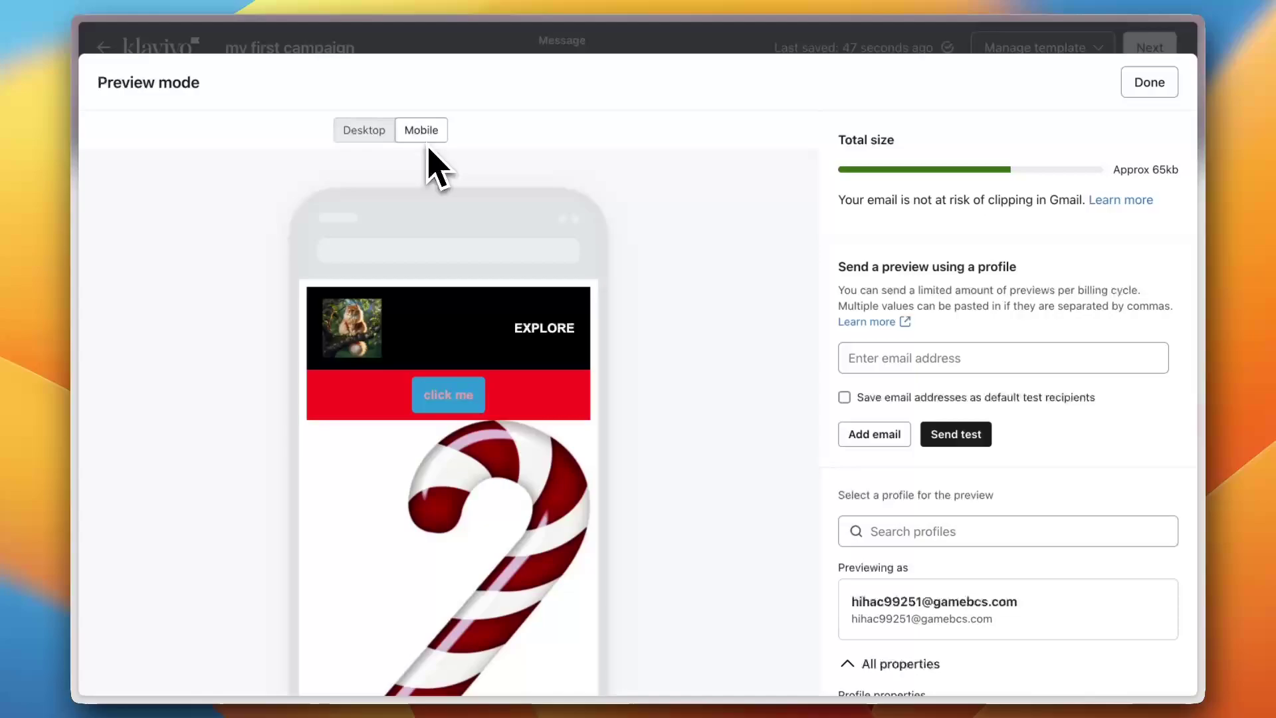
click(376, 131)
click(1149, 85)
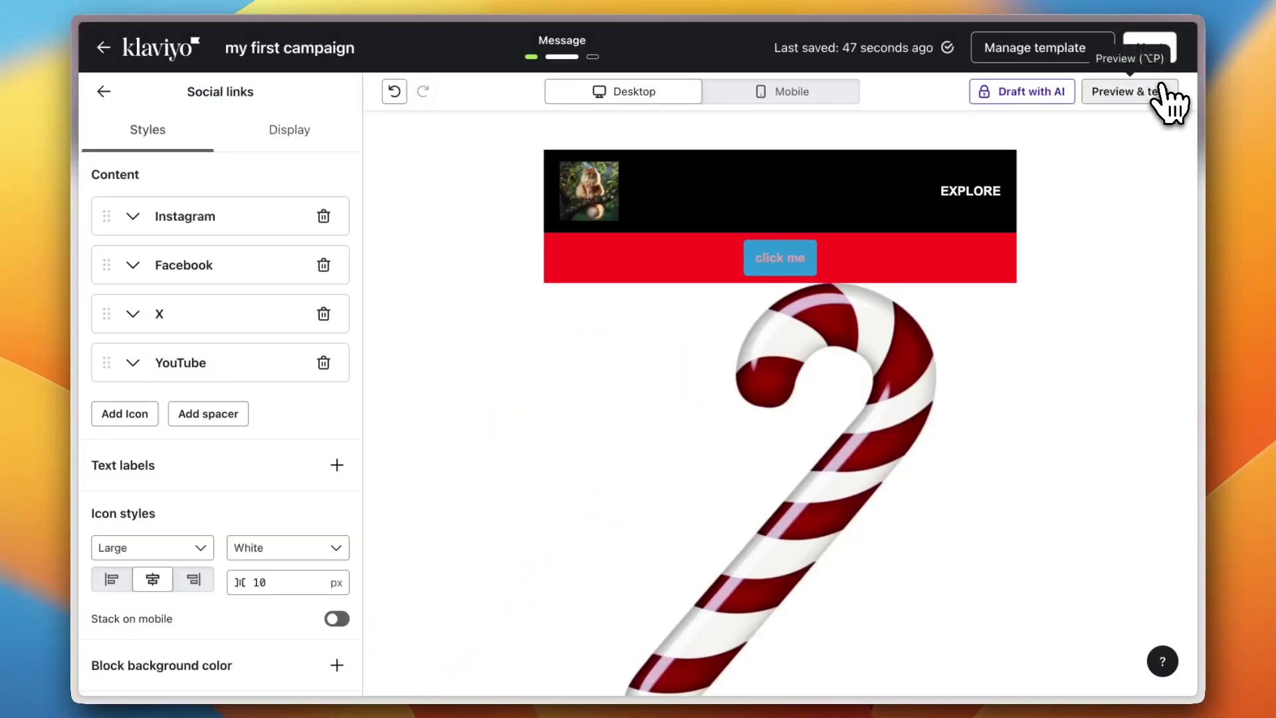
scroll(510, 408, down, 6)
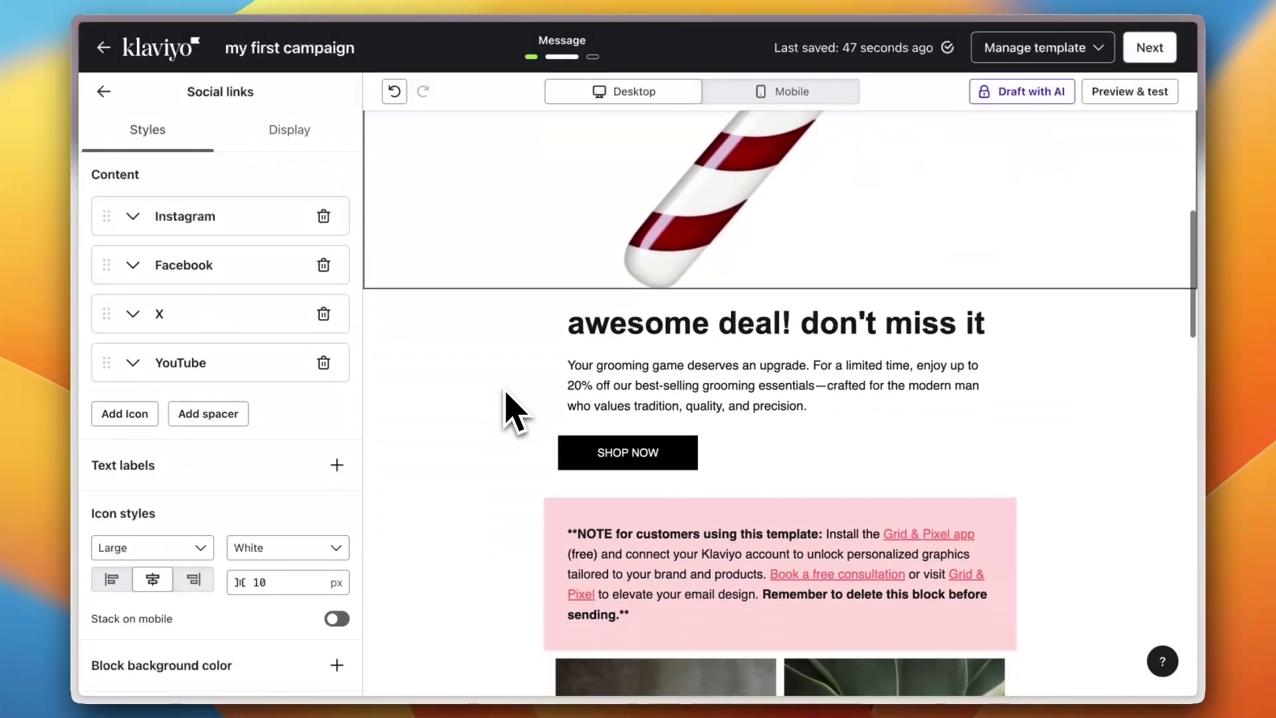
scroll(513, 408, down, 5)
scroll(721, 469, down, 8)
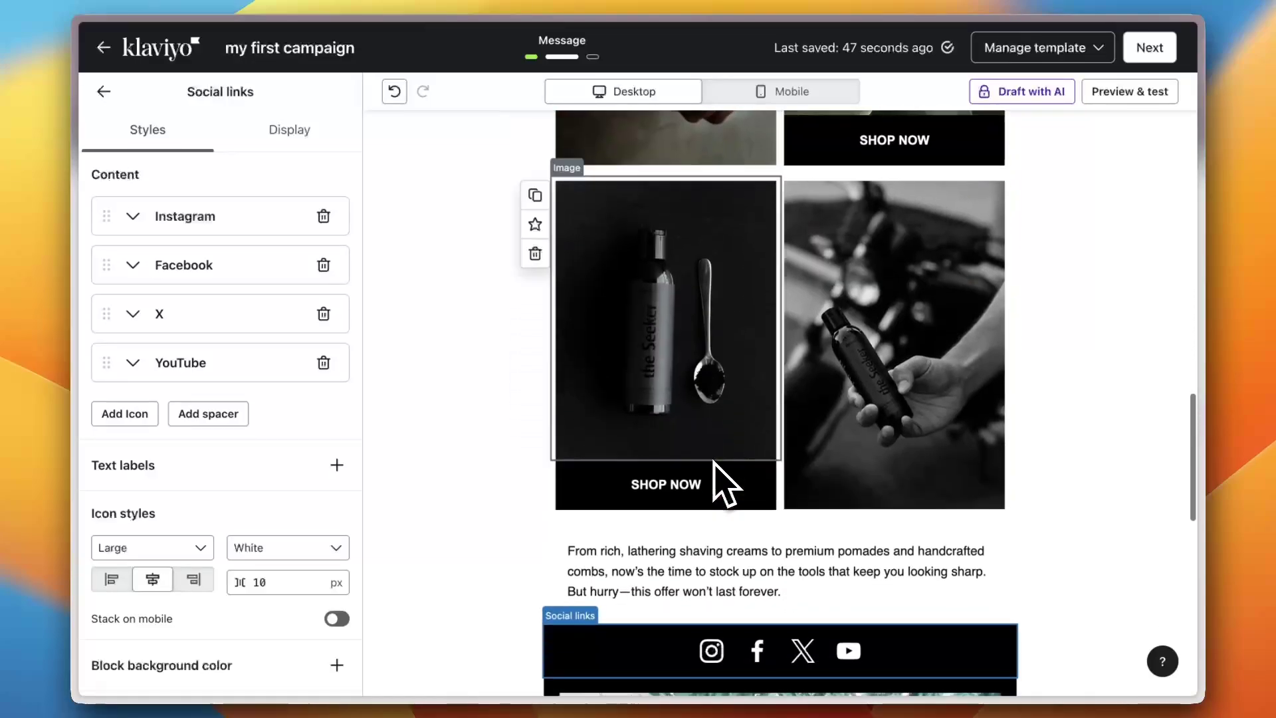
scroll(715, 465, down, 3)
scroll(723, 465, up, 12)
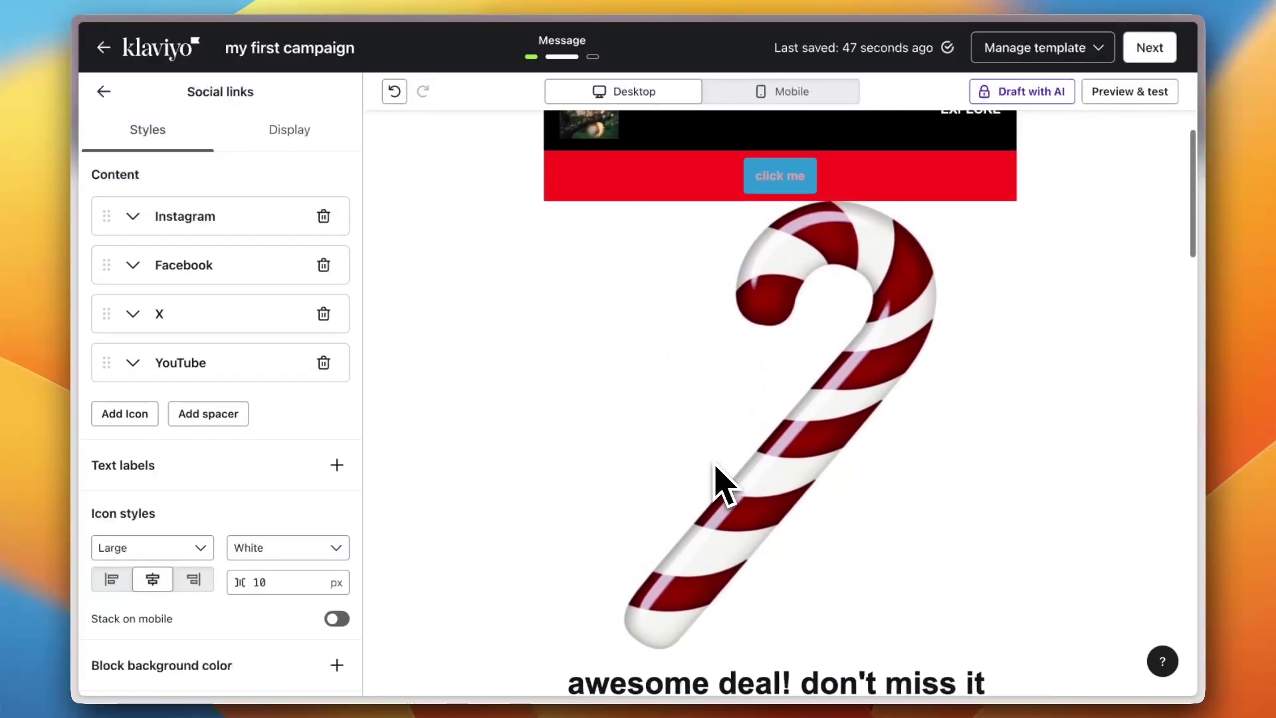
scroll(721, 482, up, 1)
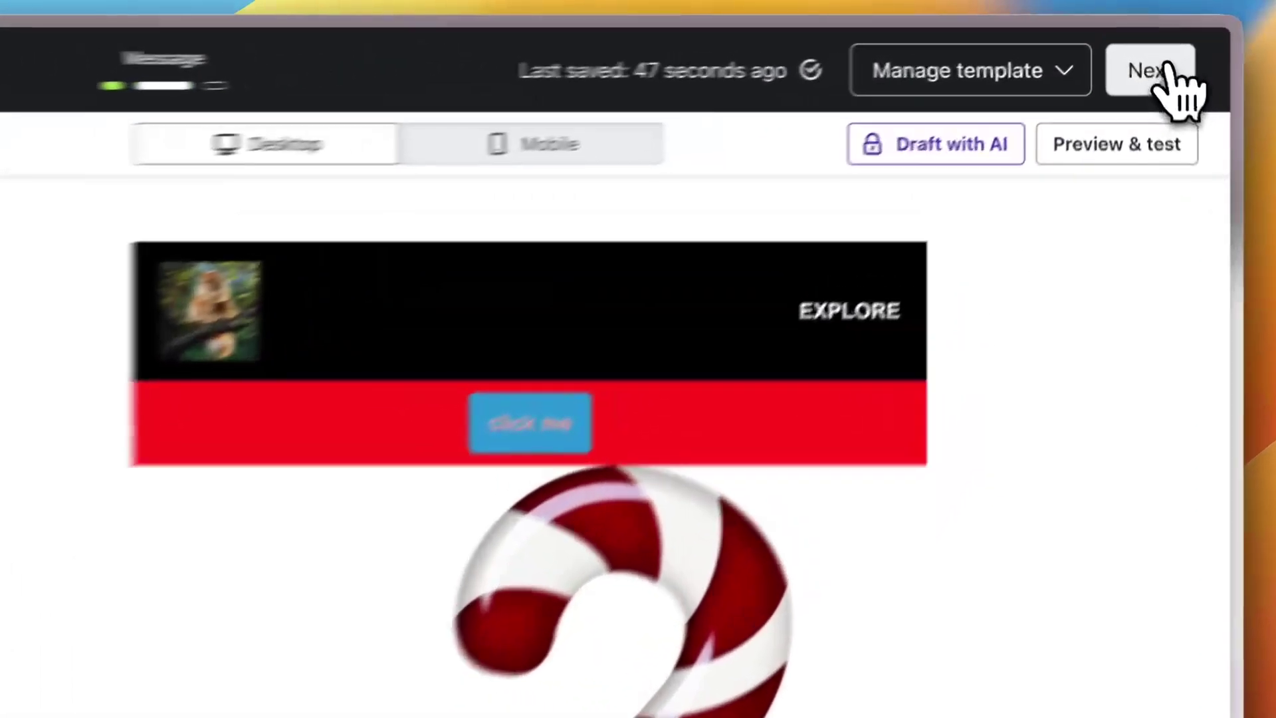
Step: Finish the email design and set the message's subject line to "last chance to save big!"
click(1163, 72)
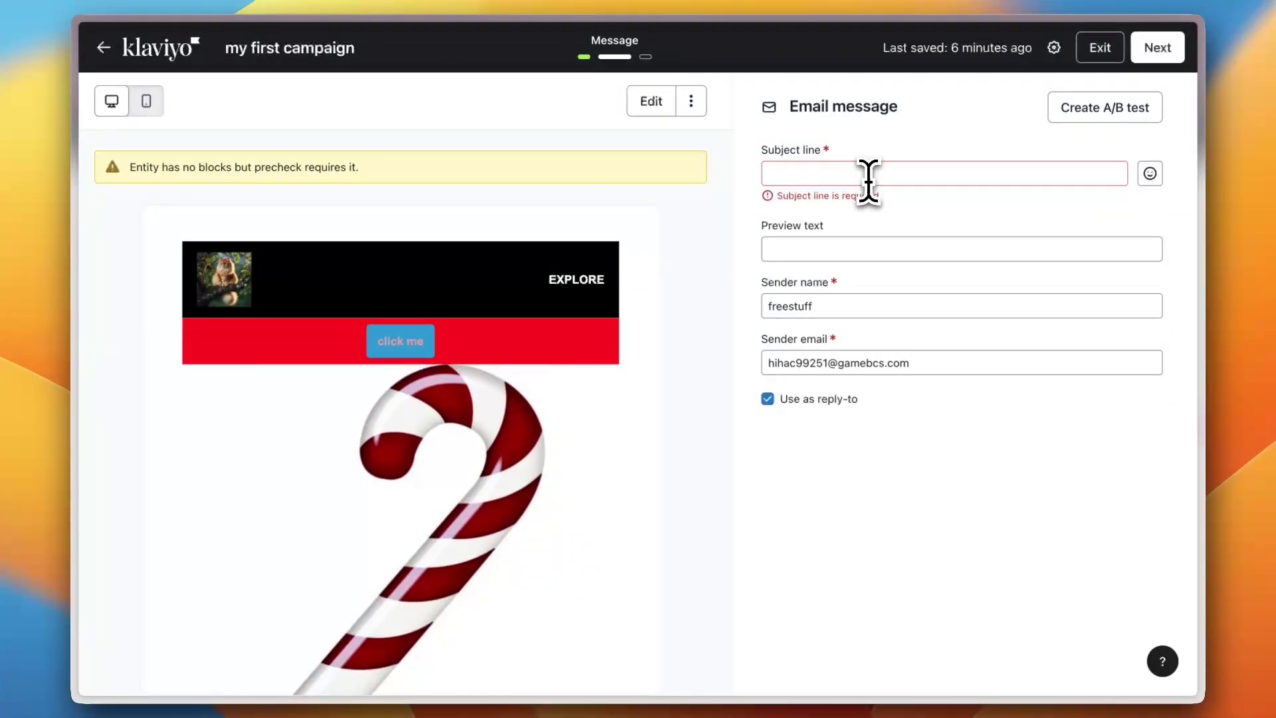
click(869, 181)
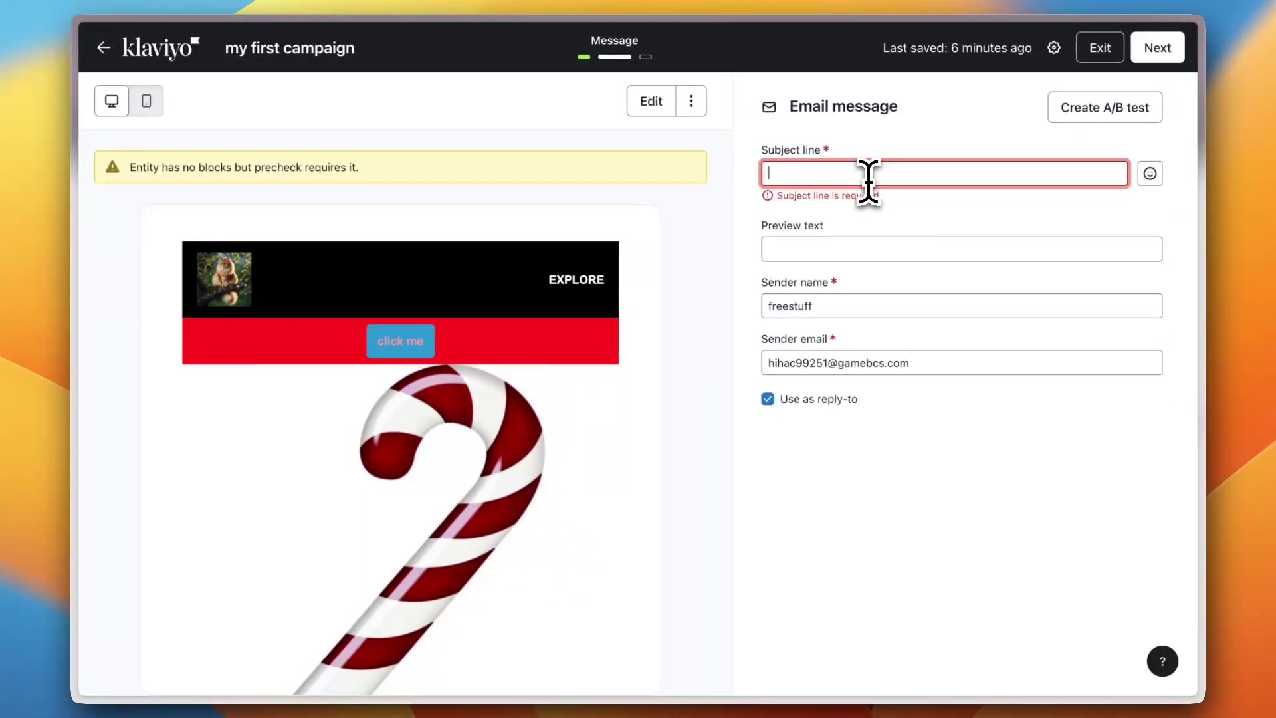
text(last)
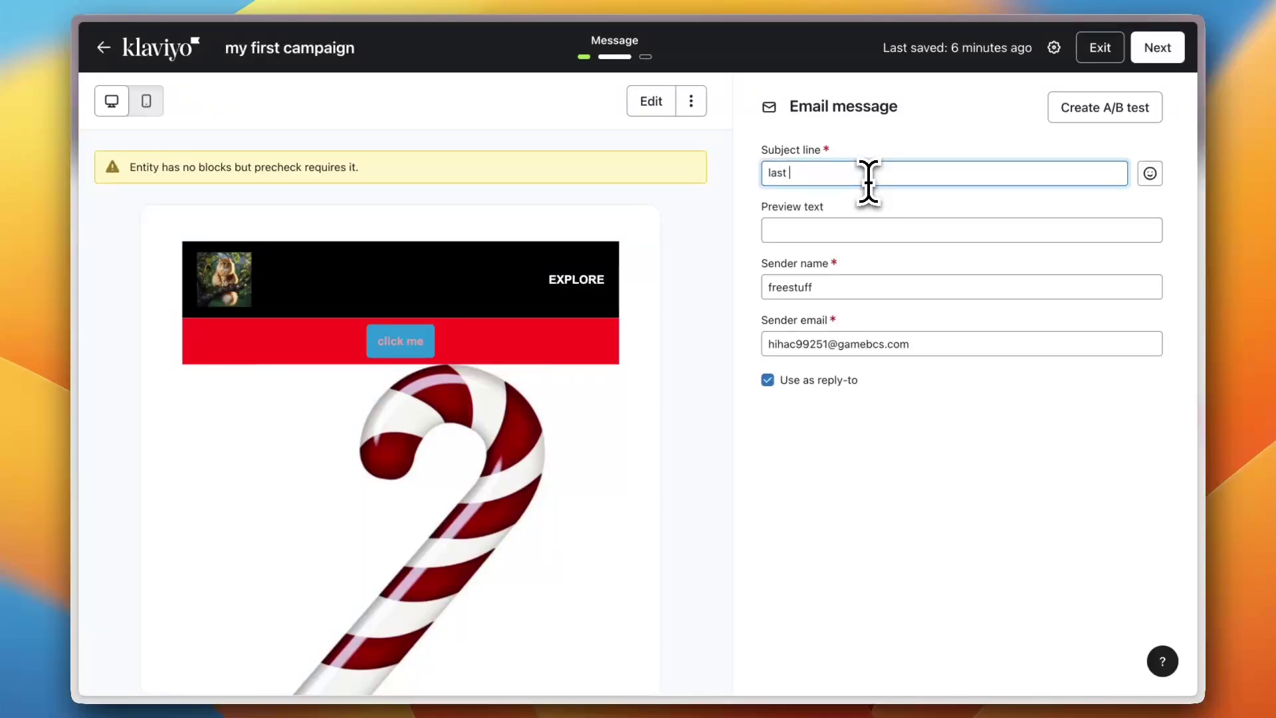
text( chance to)
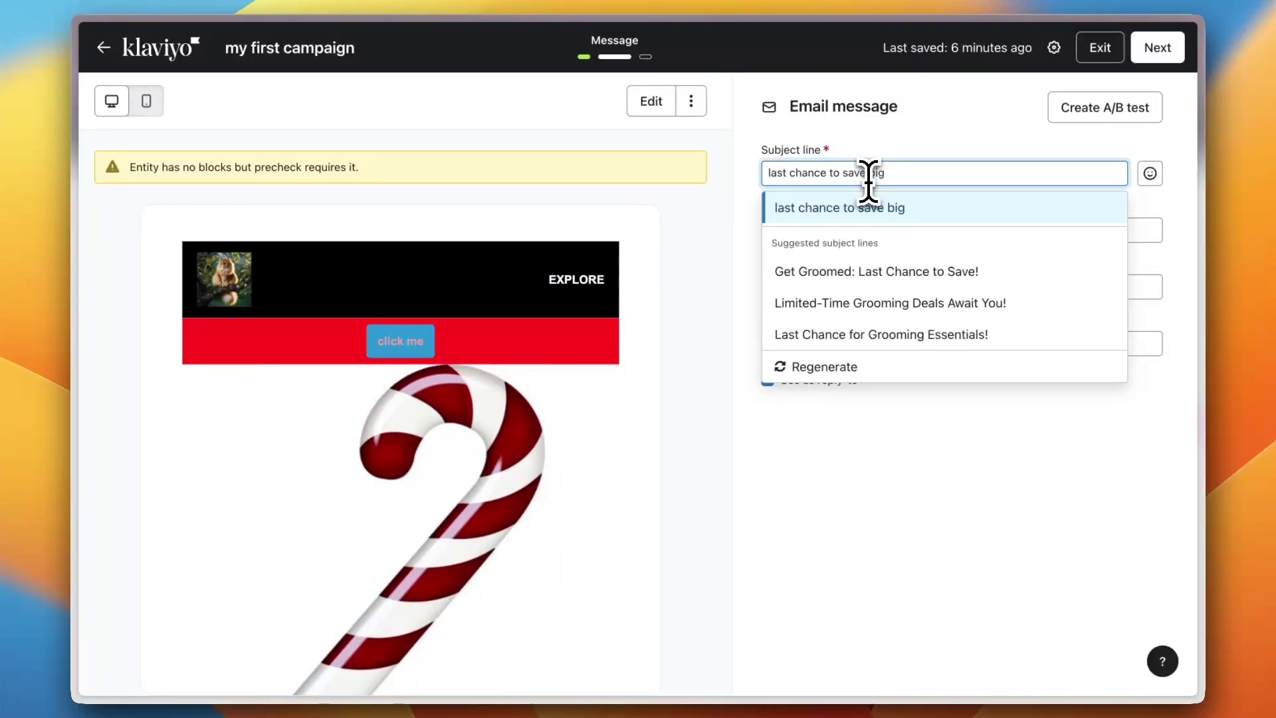
text( save big)
key(BackSpace)
text(!)
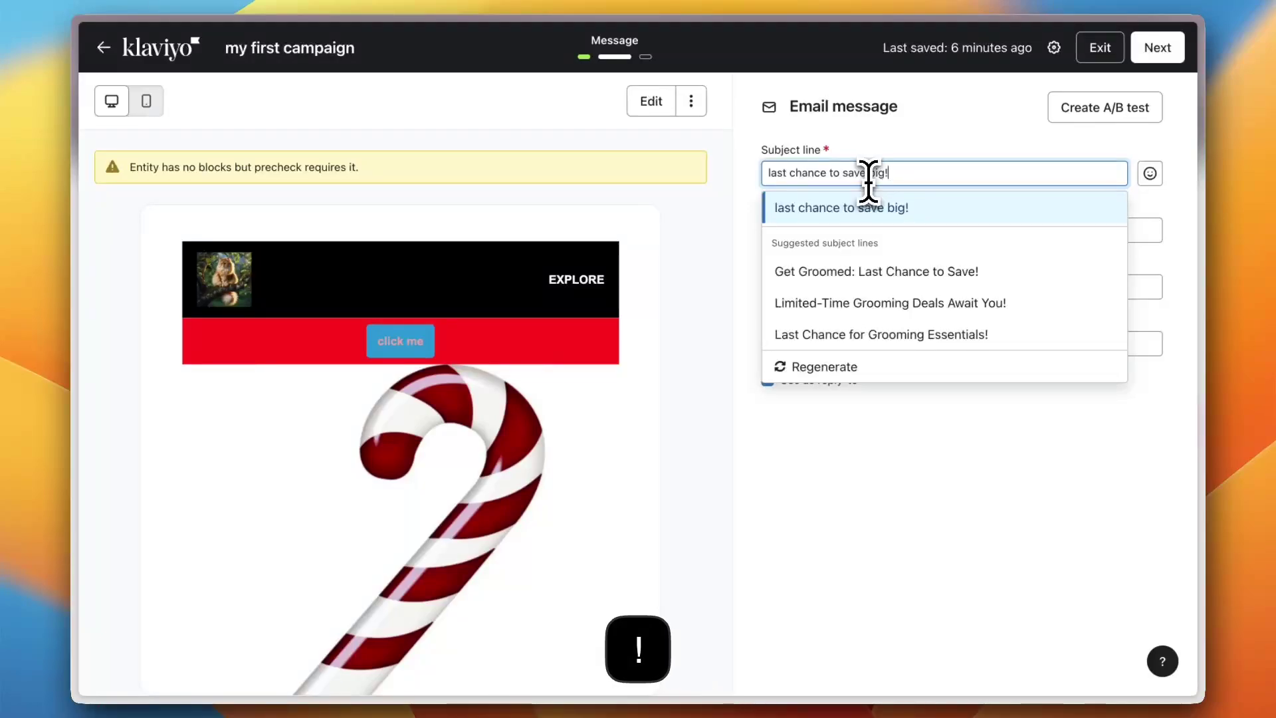
click(1004, 148)
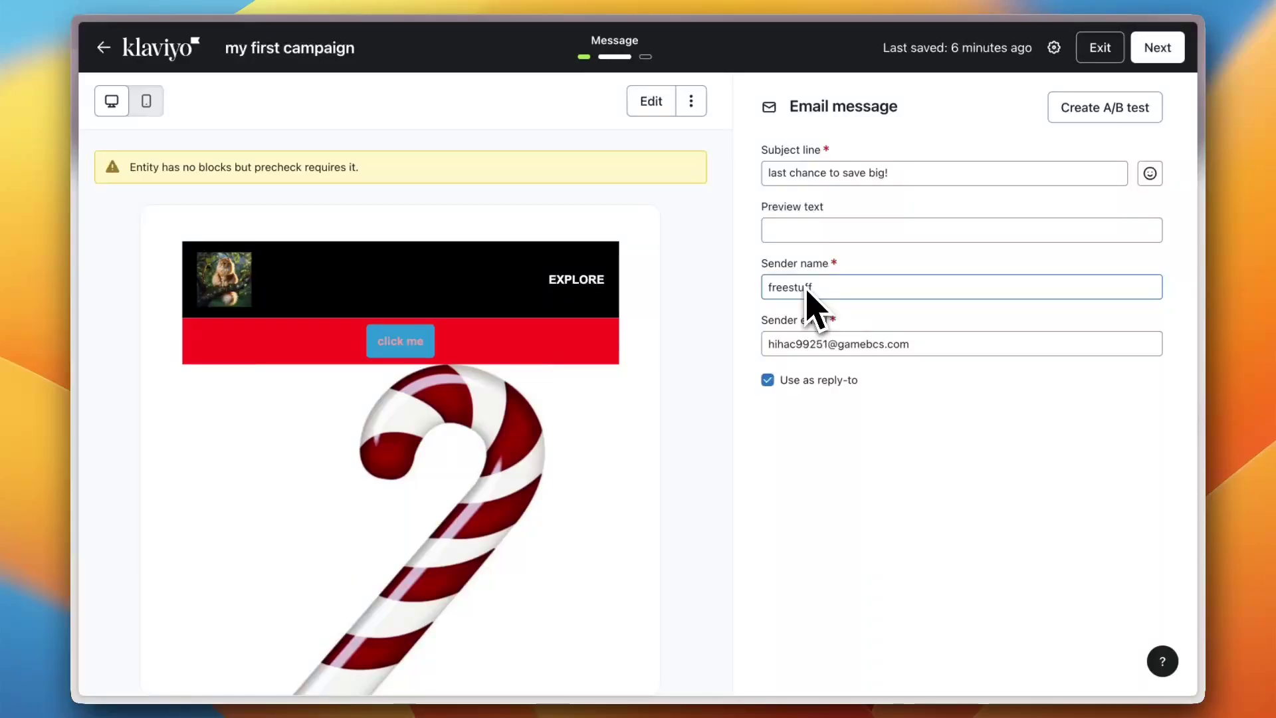
Step: Check the sender email and preview text fields, and continue to the campaign review to look over recipients, message and tracking
click(859, 347)
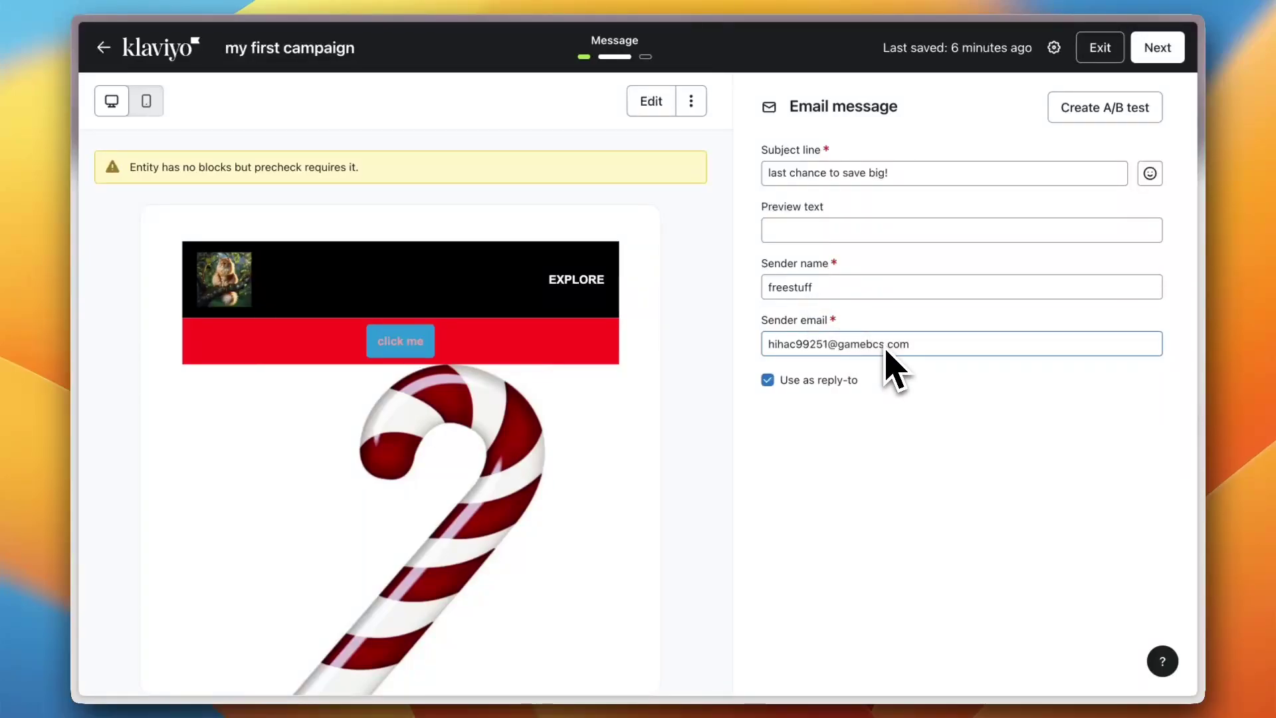
click(857, 229)
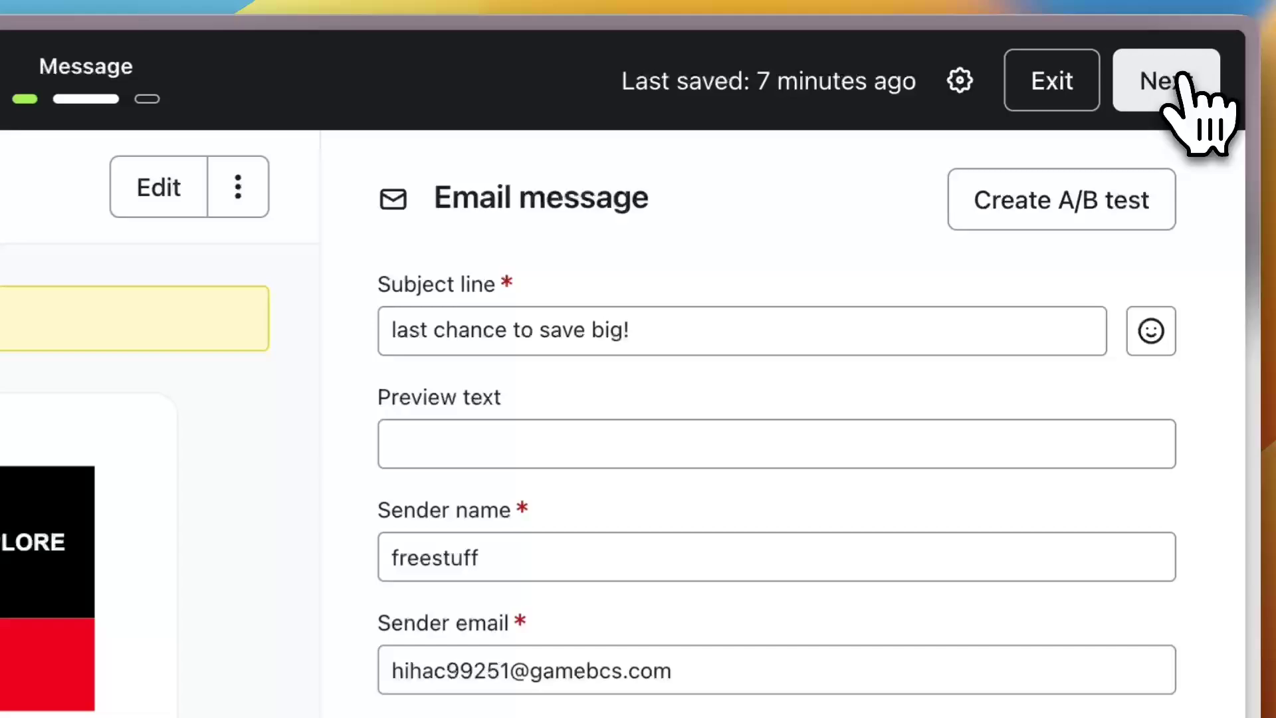
click(1163, 48)
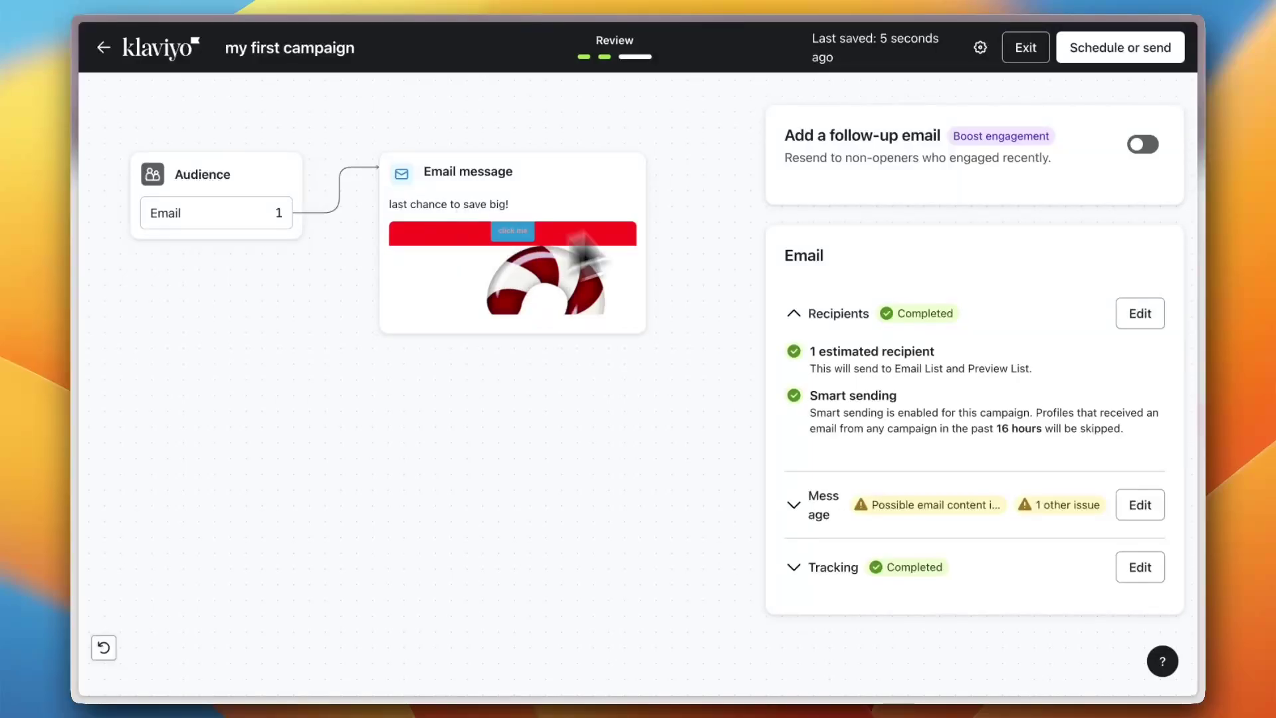
scroll(884, 293, down, 5)
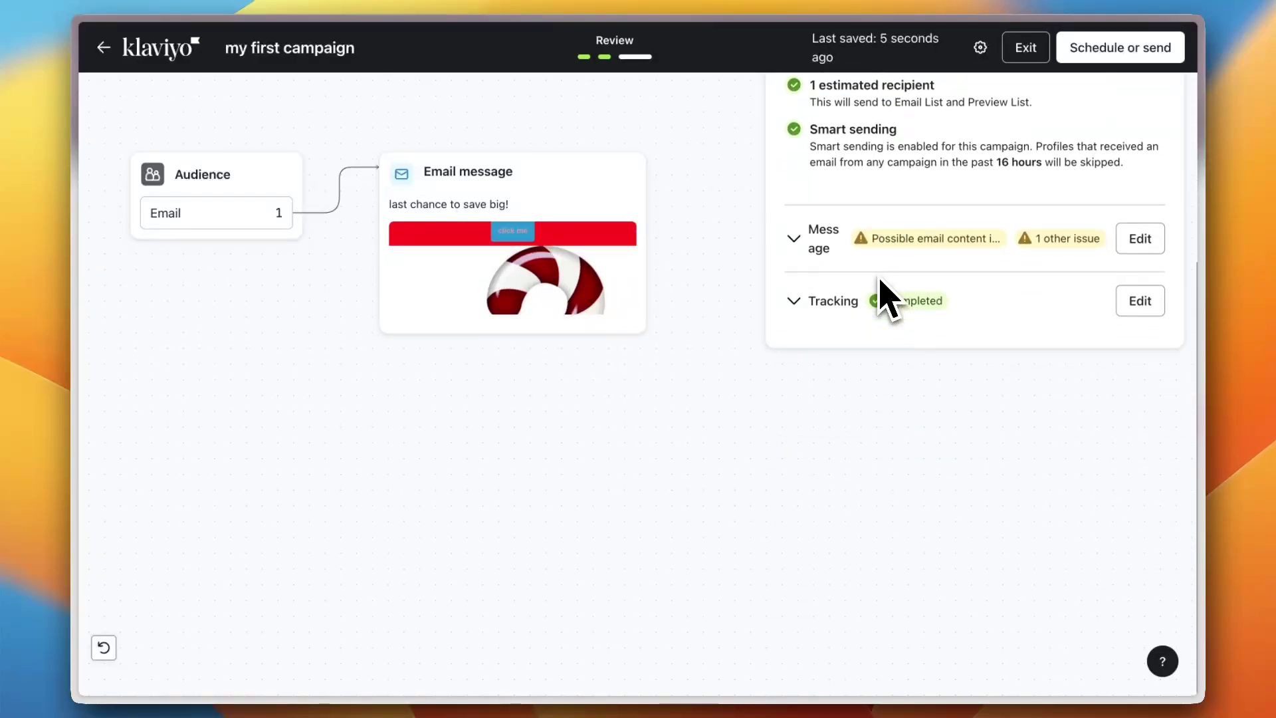
scroll(884, 296, up, 5)
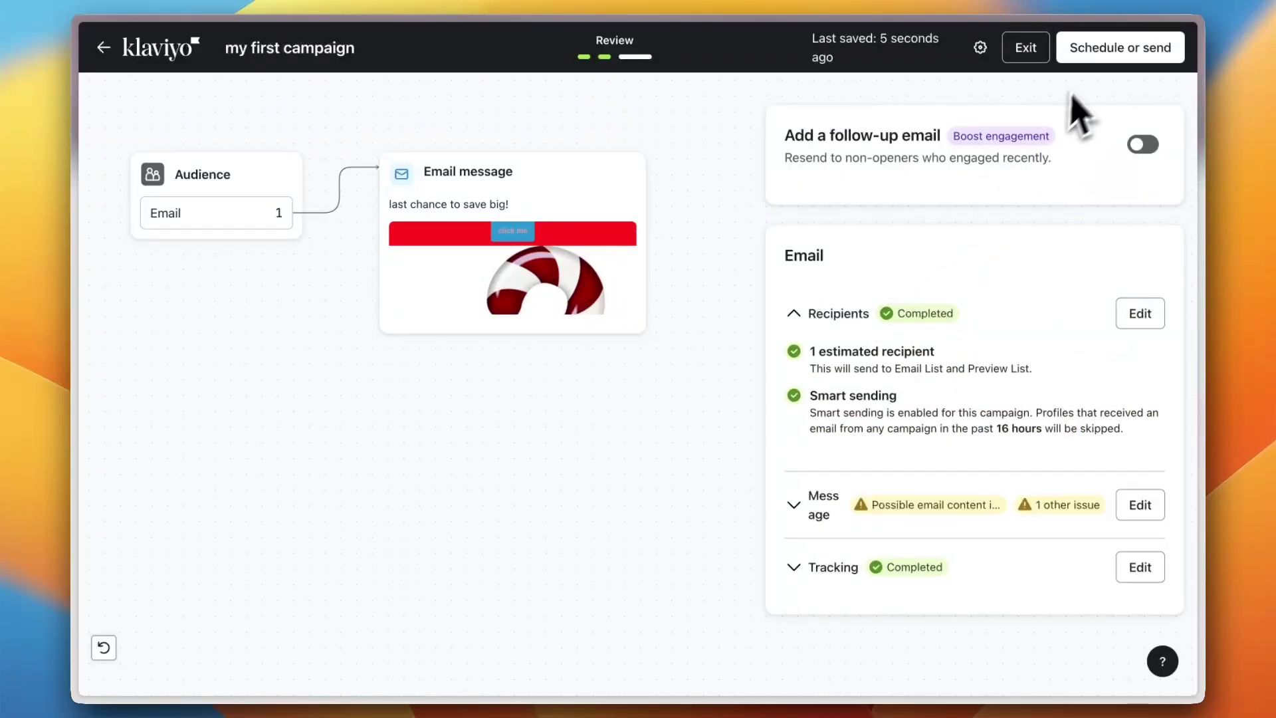